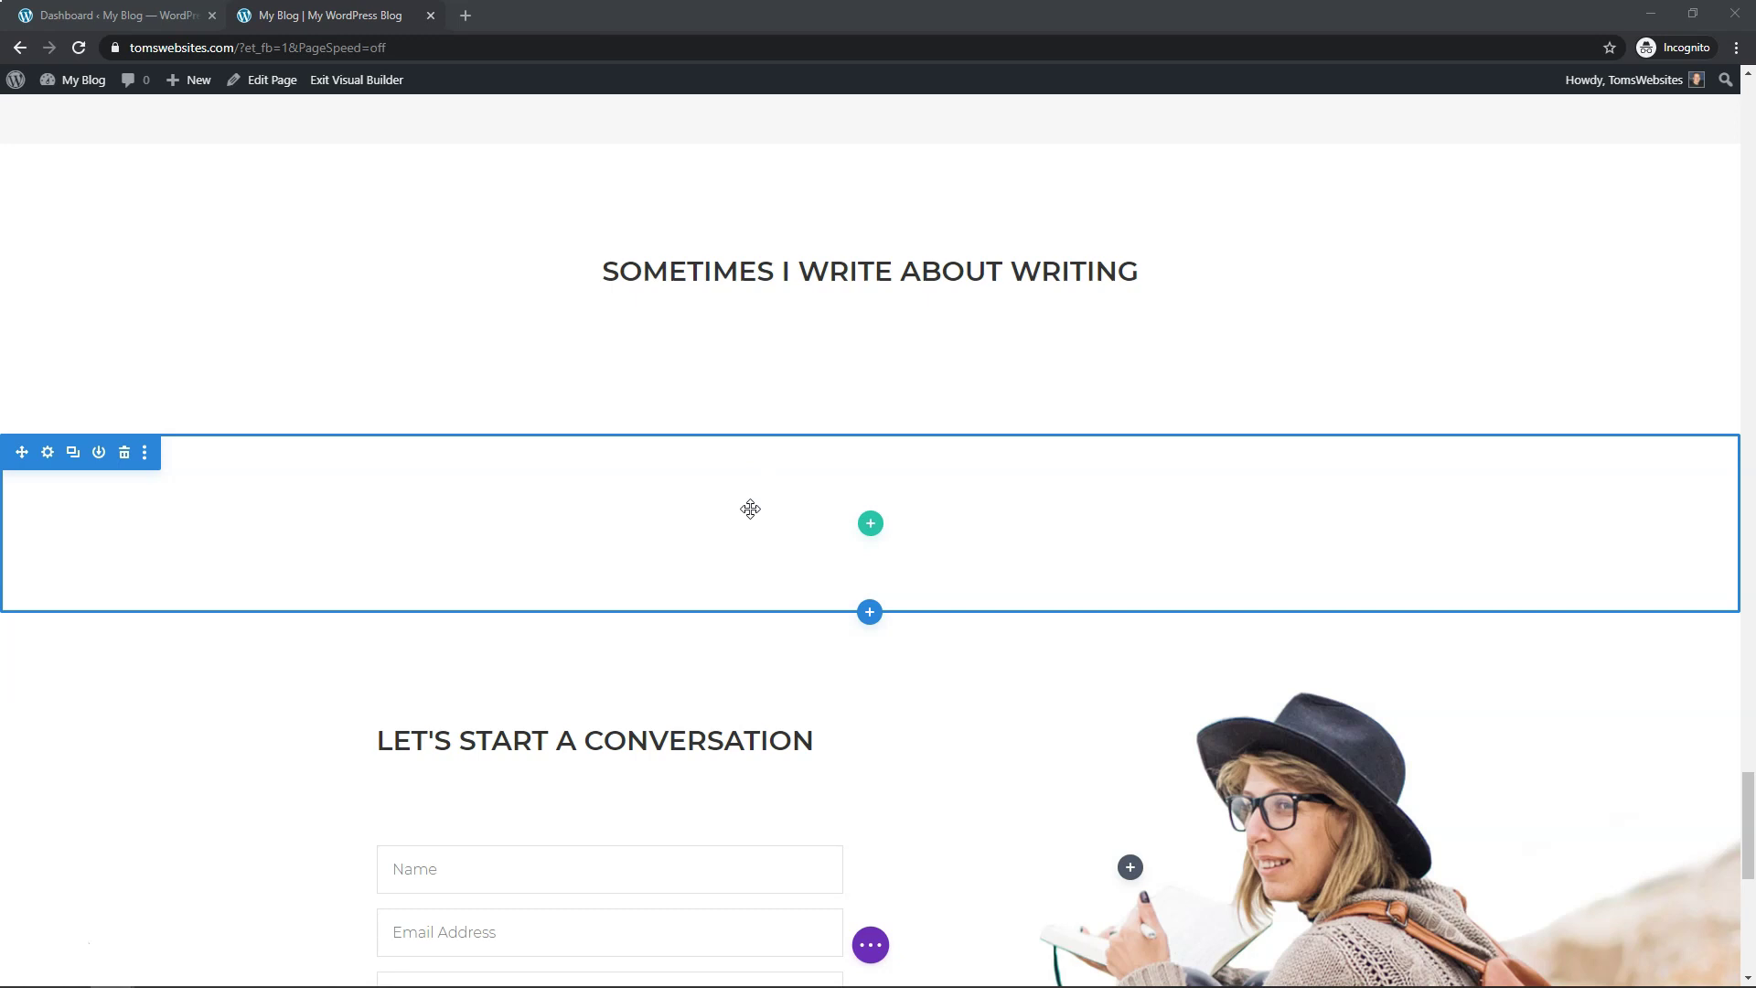
Give the empty row a three-column layout and insert a Circle Counter in the first column.
{"action": "left_click", "coordinate": [871, 536]}
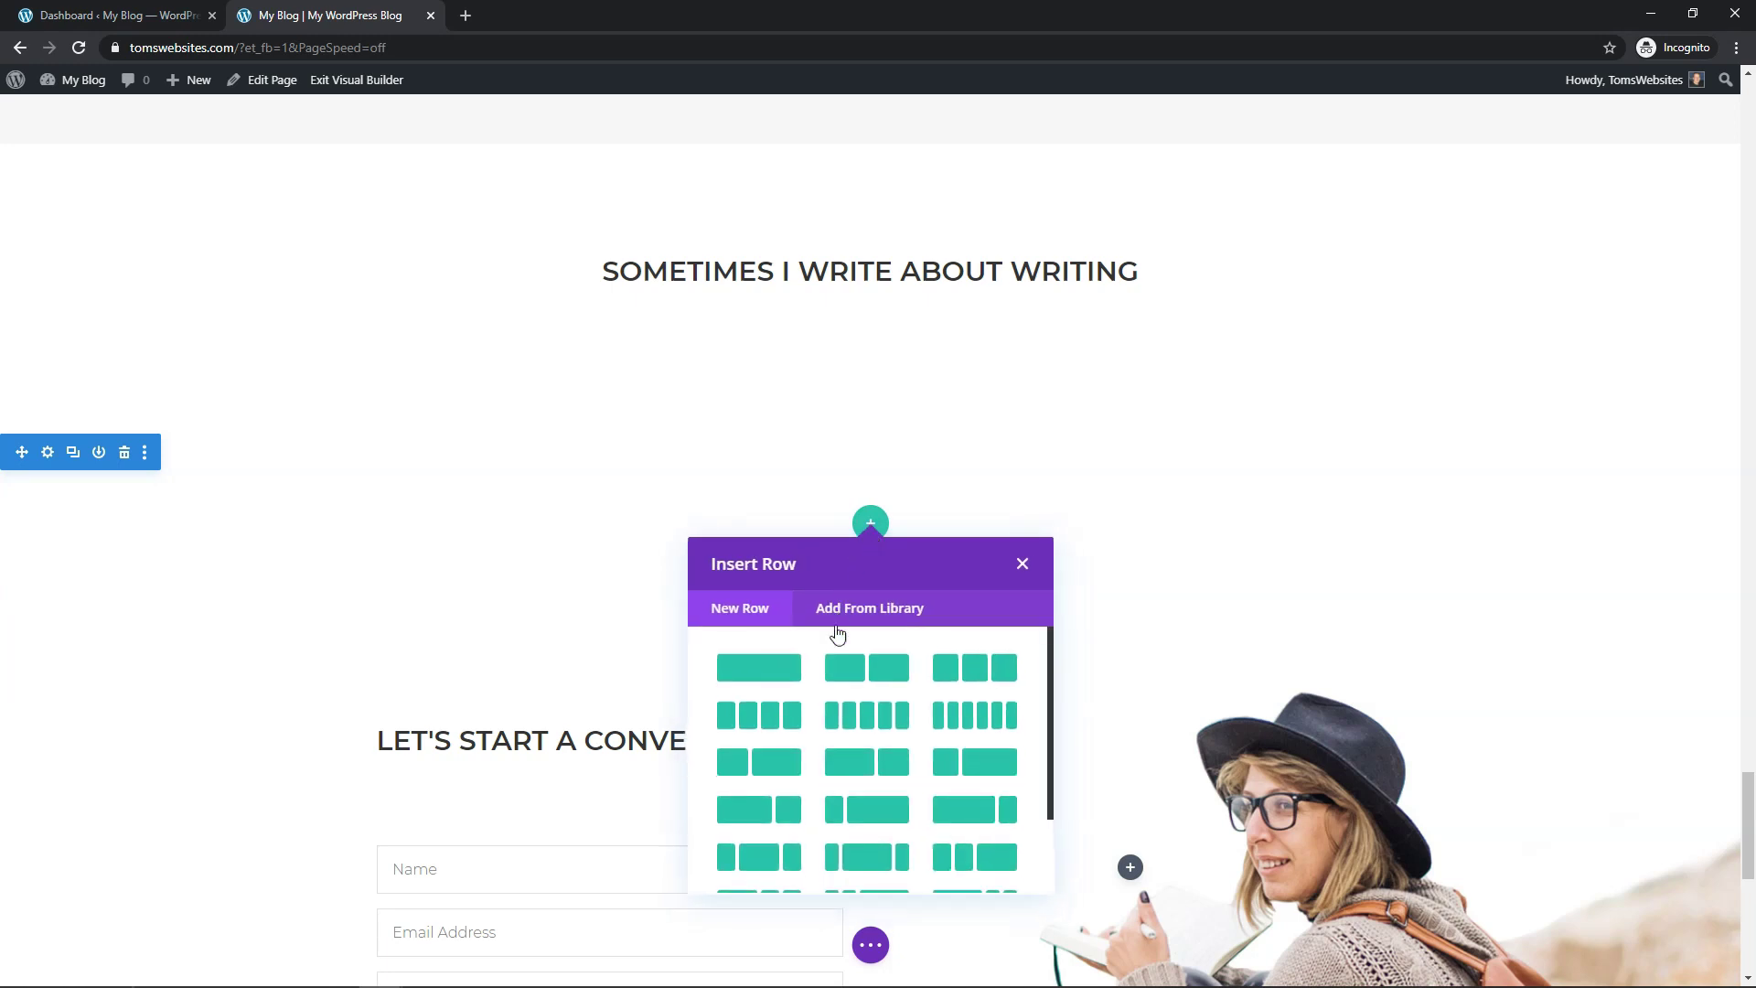
{"action": "left_click", "coordinate": [963, 670]}
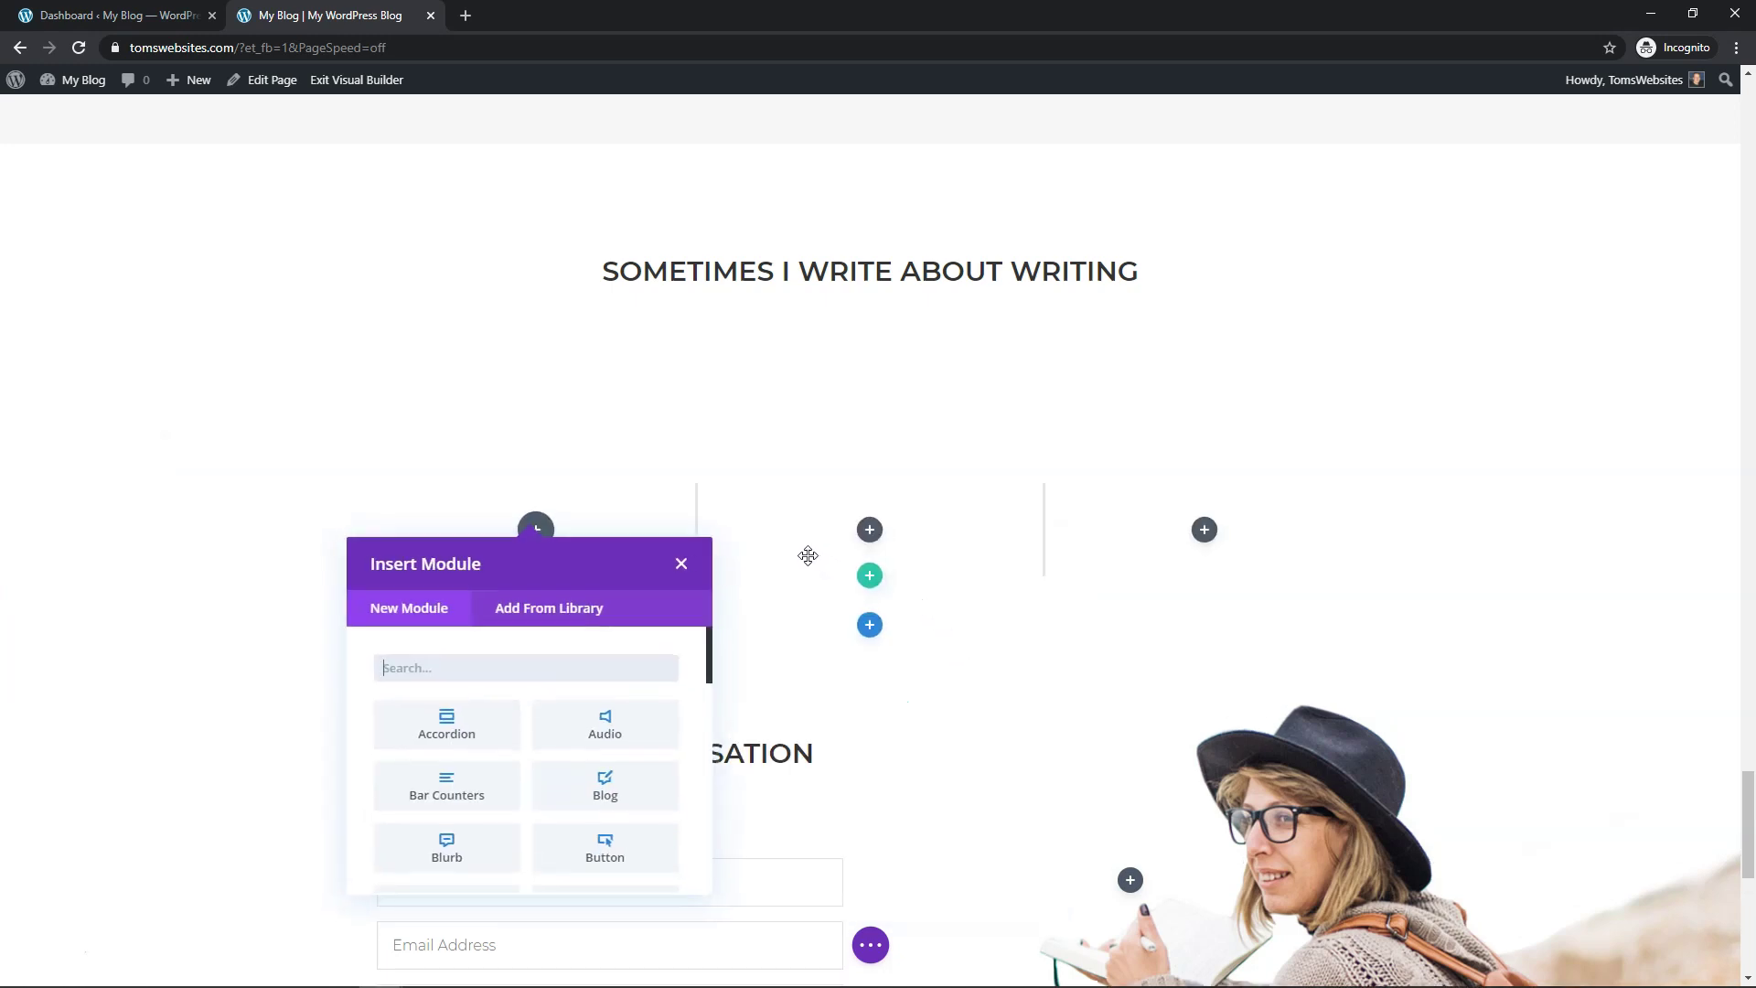
{"action": "scroll", "coordinate": [594, 723], "scroll_direction": "down", "scroll_amount": 2}
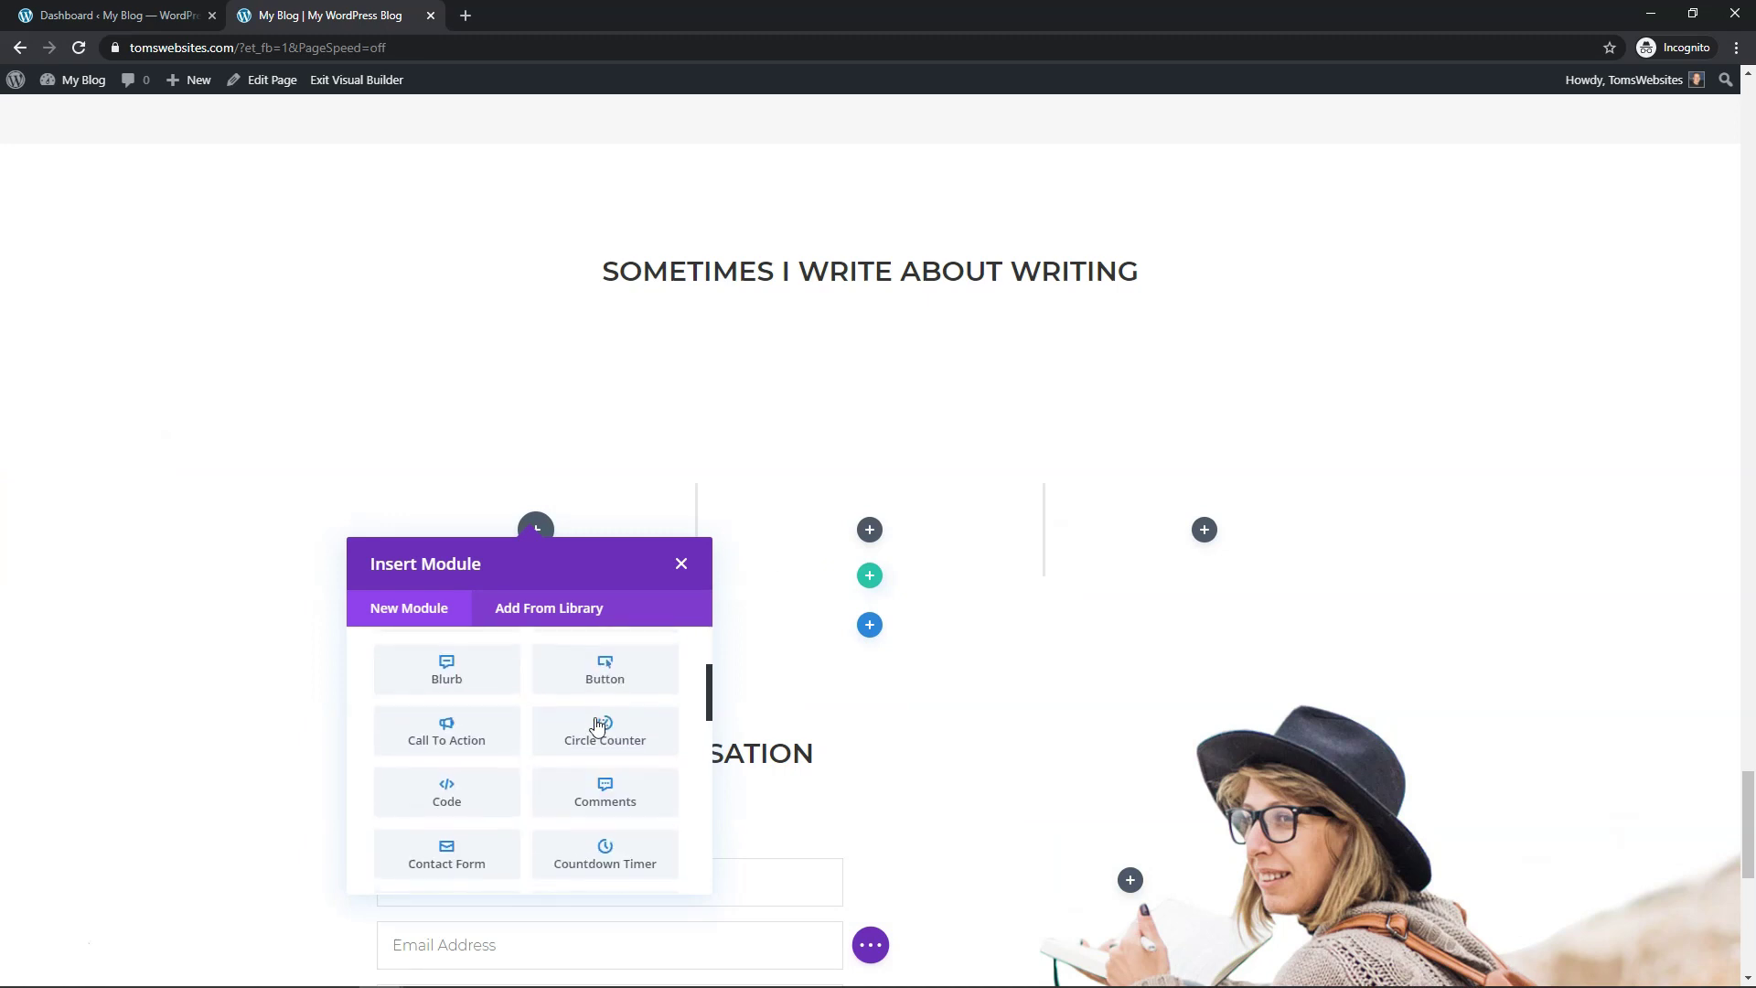
{"action": "left_click", "coordinate": [611, 734]}
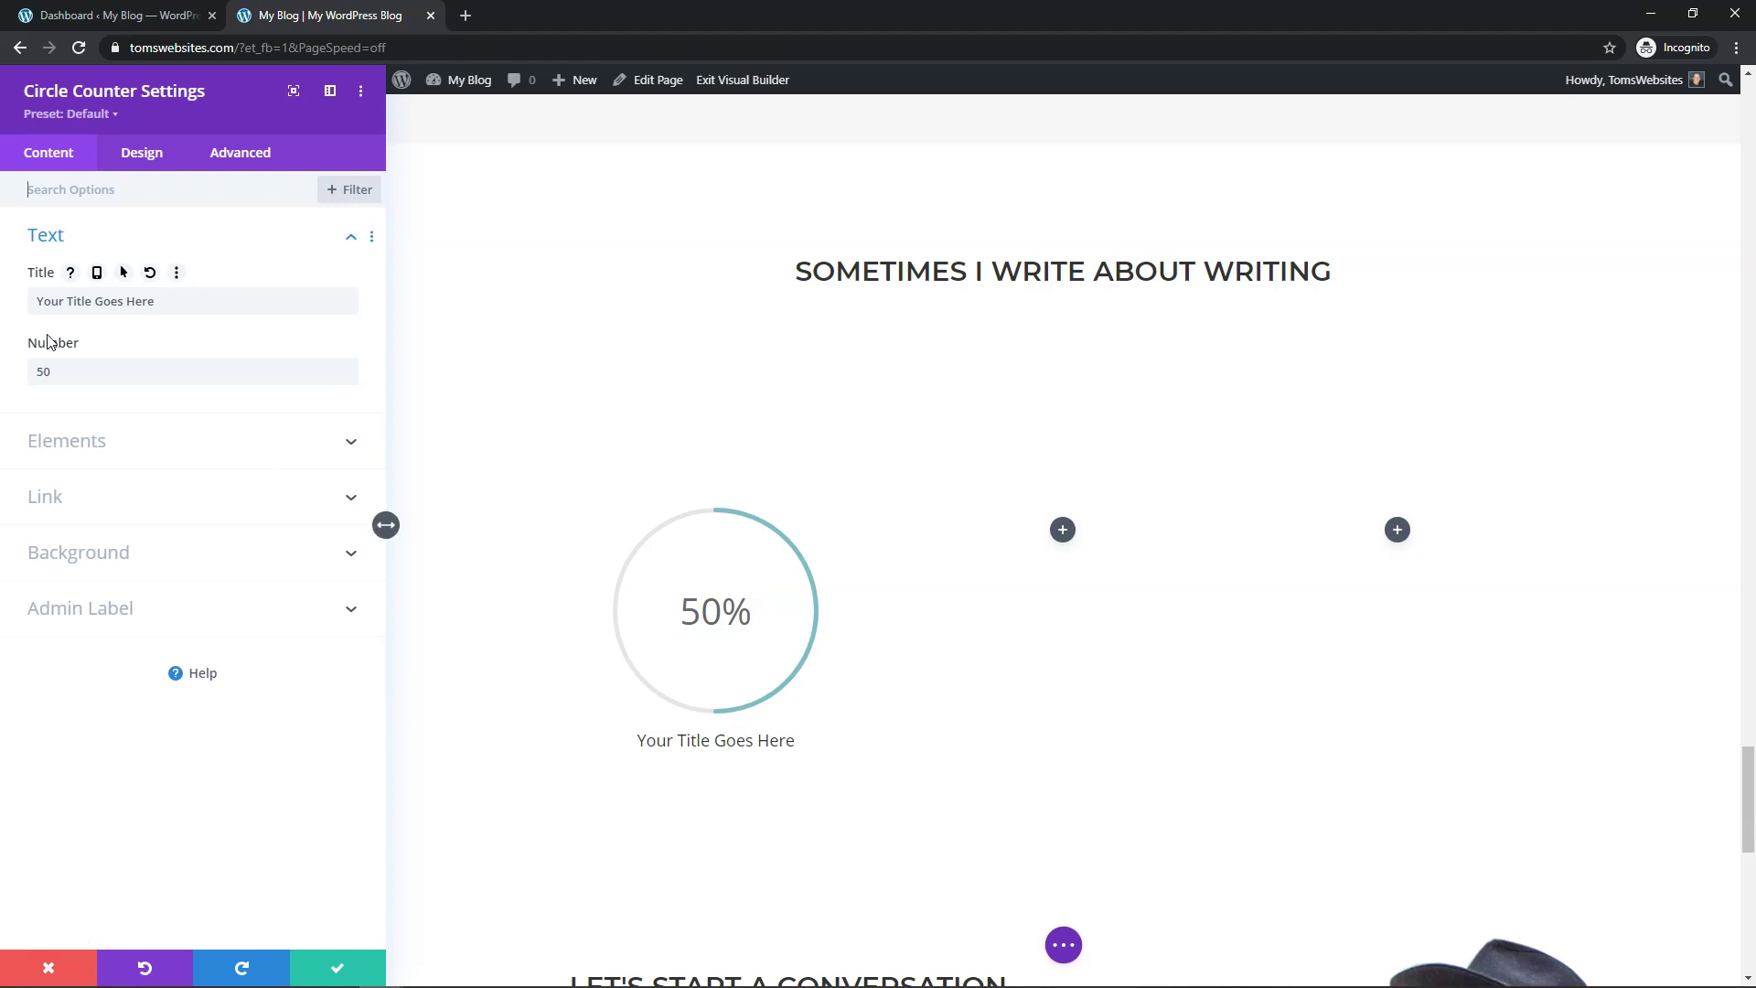
Change the counter's number to 87, keeping the percent sign on so it reads 87%.
{"action": "double_click", "coordinate": [40, 371]}
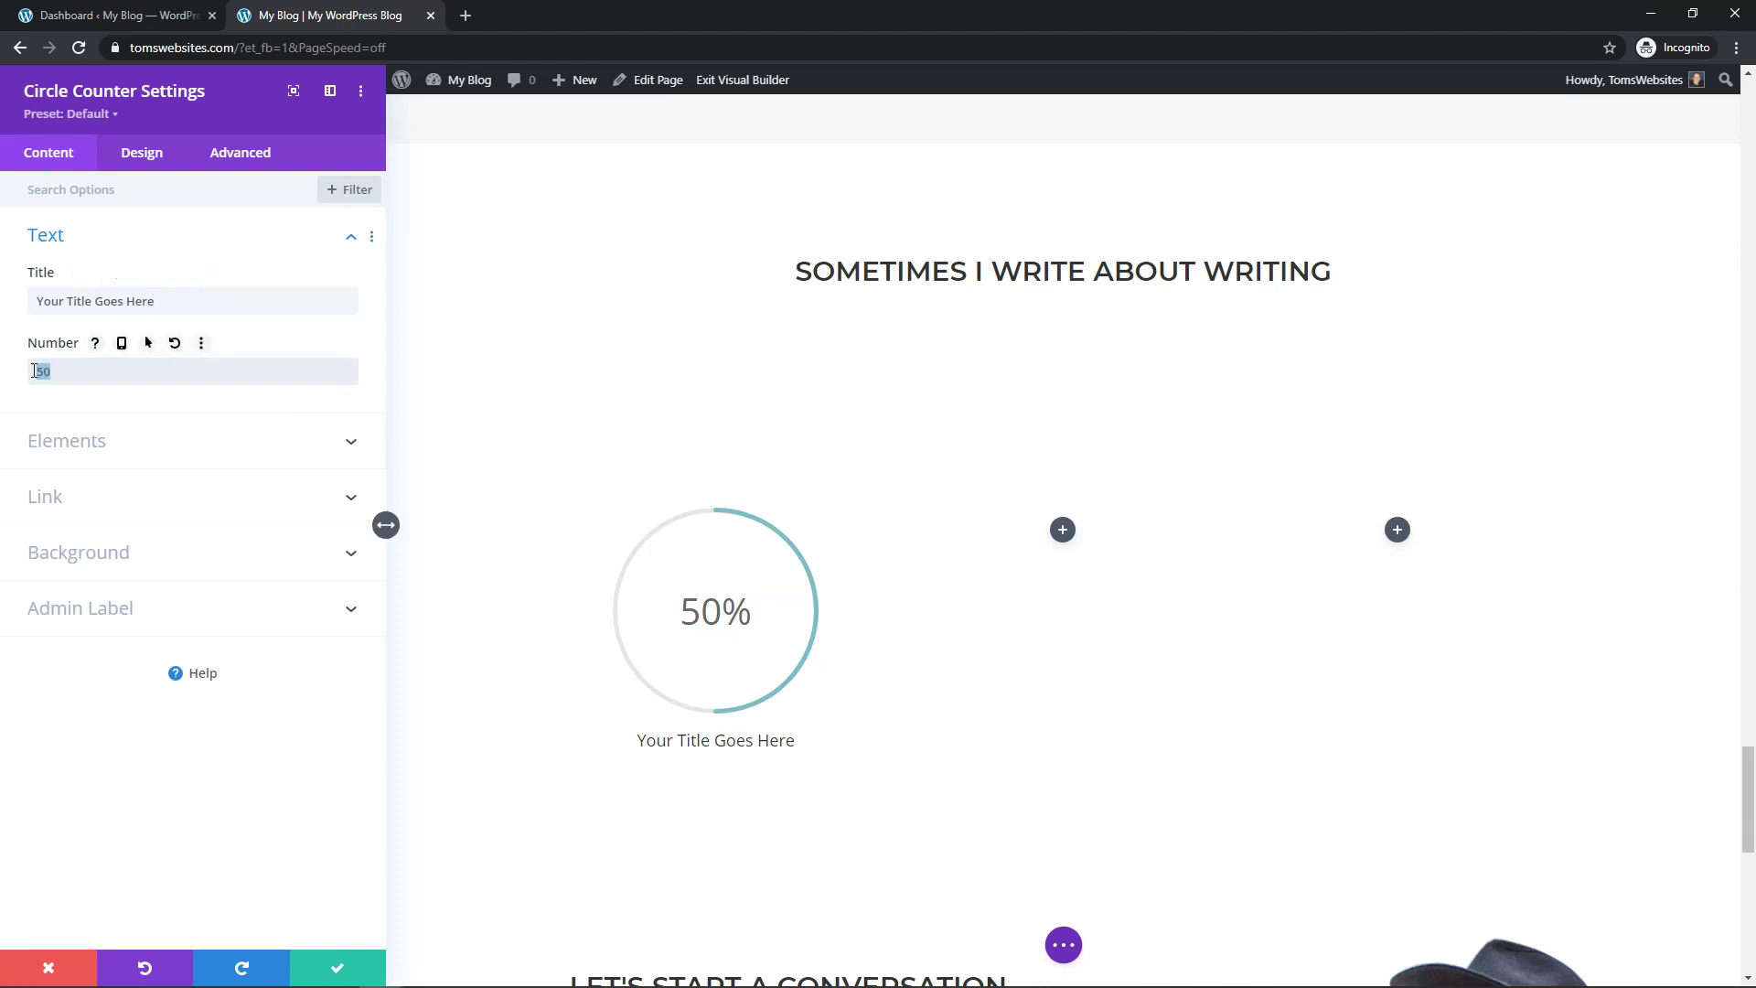
{"action": "type", "text": "87"}
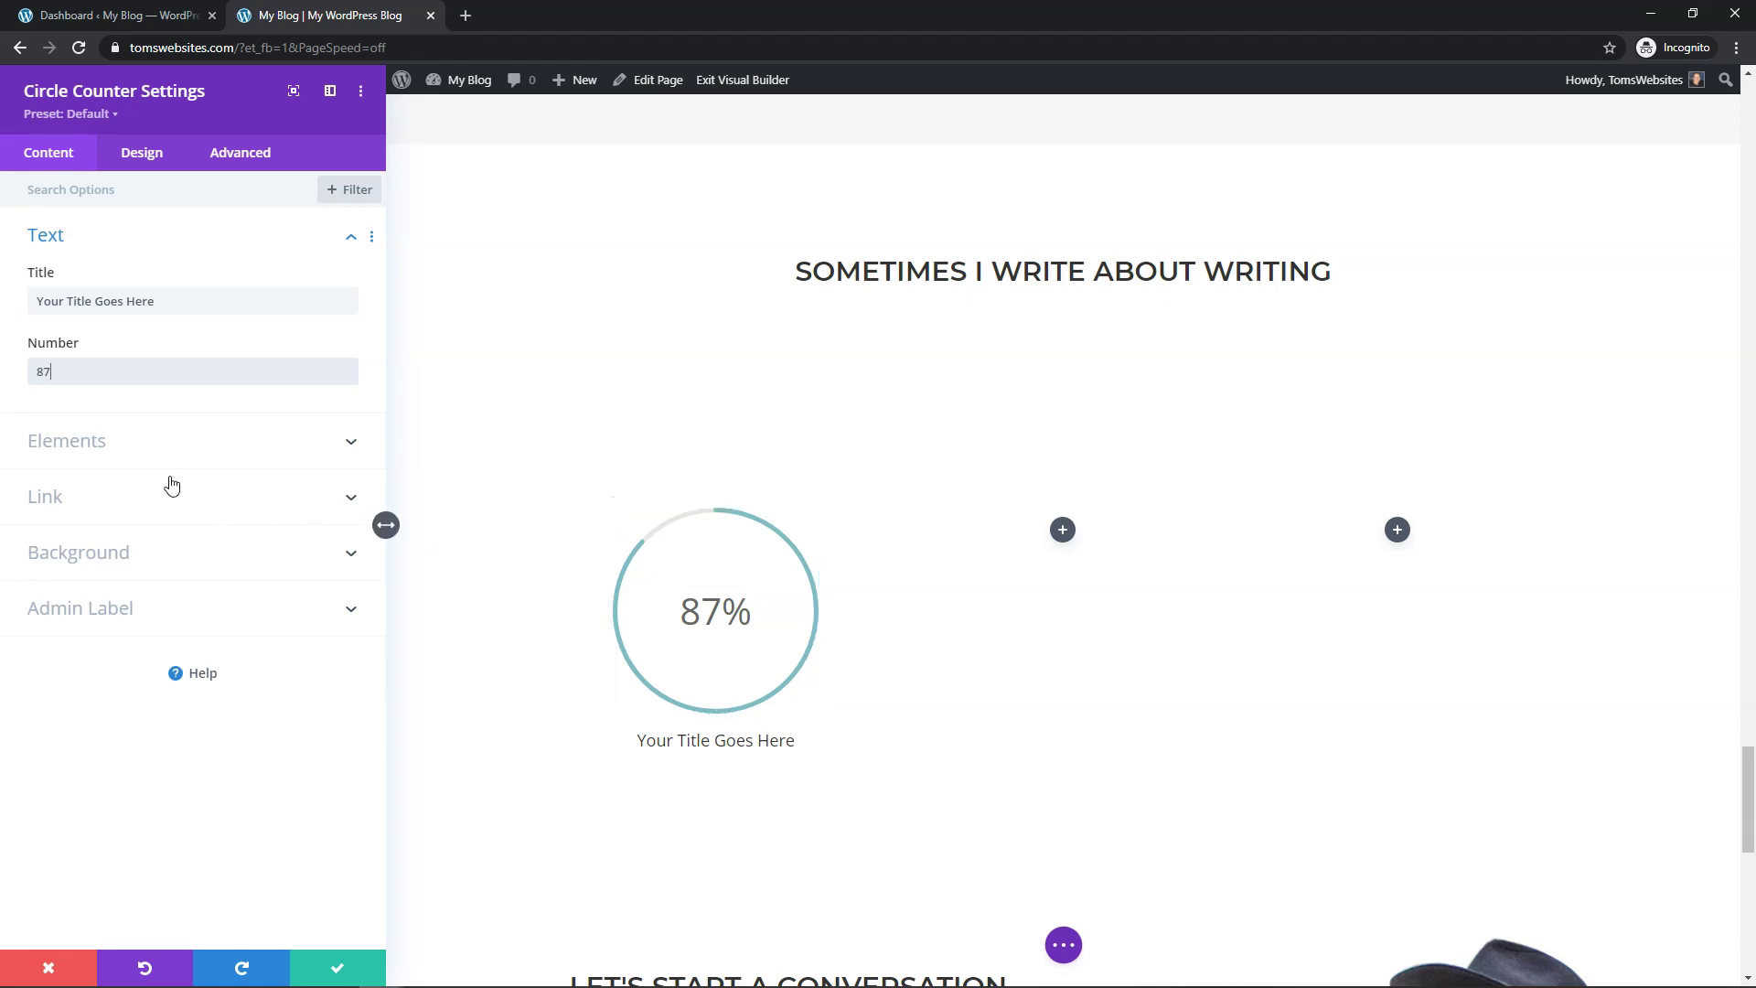
{"action": "left_click", "coordinate": [141, 457]}
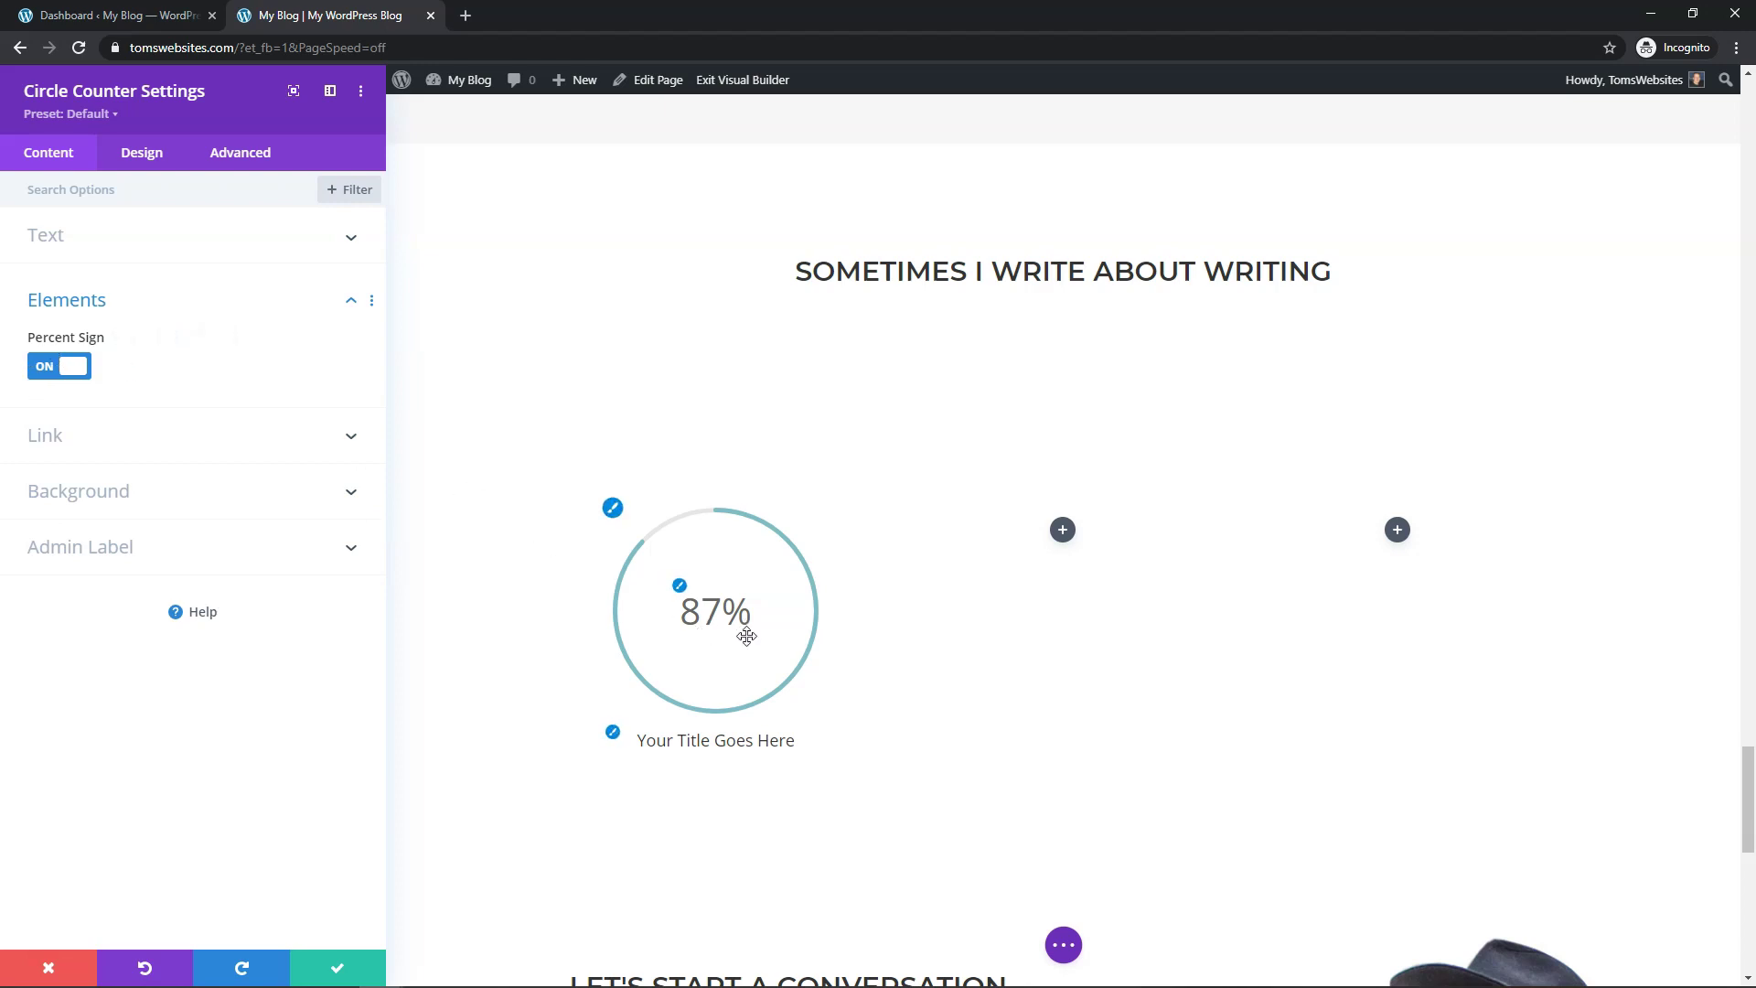
{"action": "left_click", "coordinate": [41, 375]}
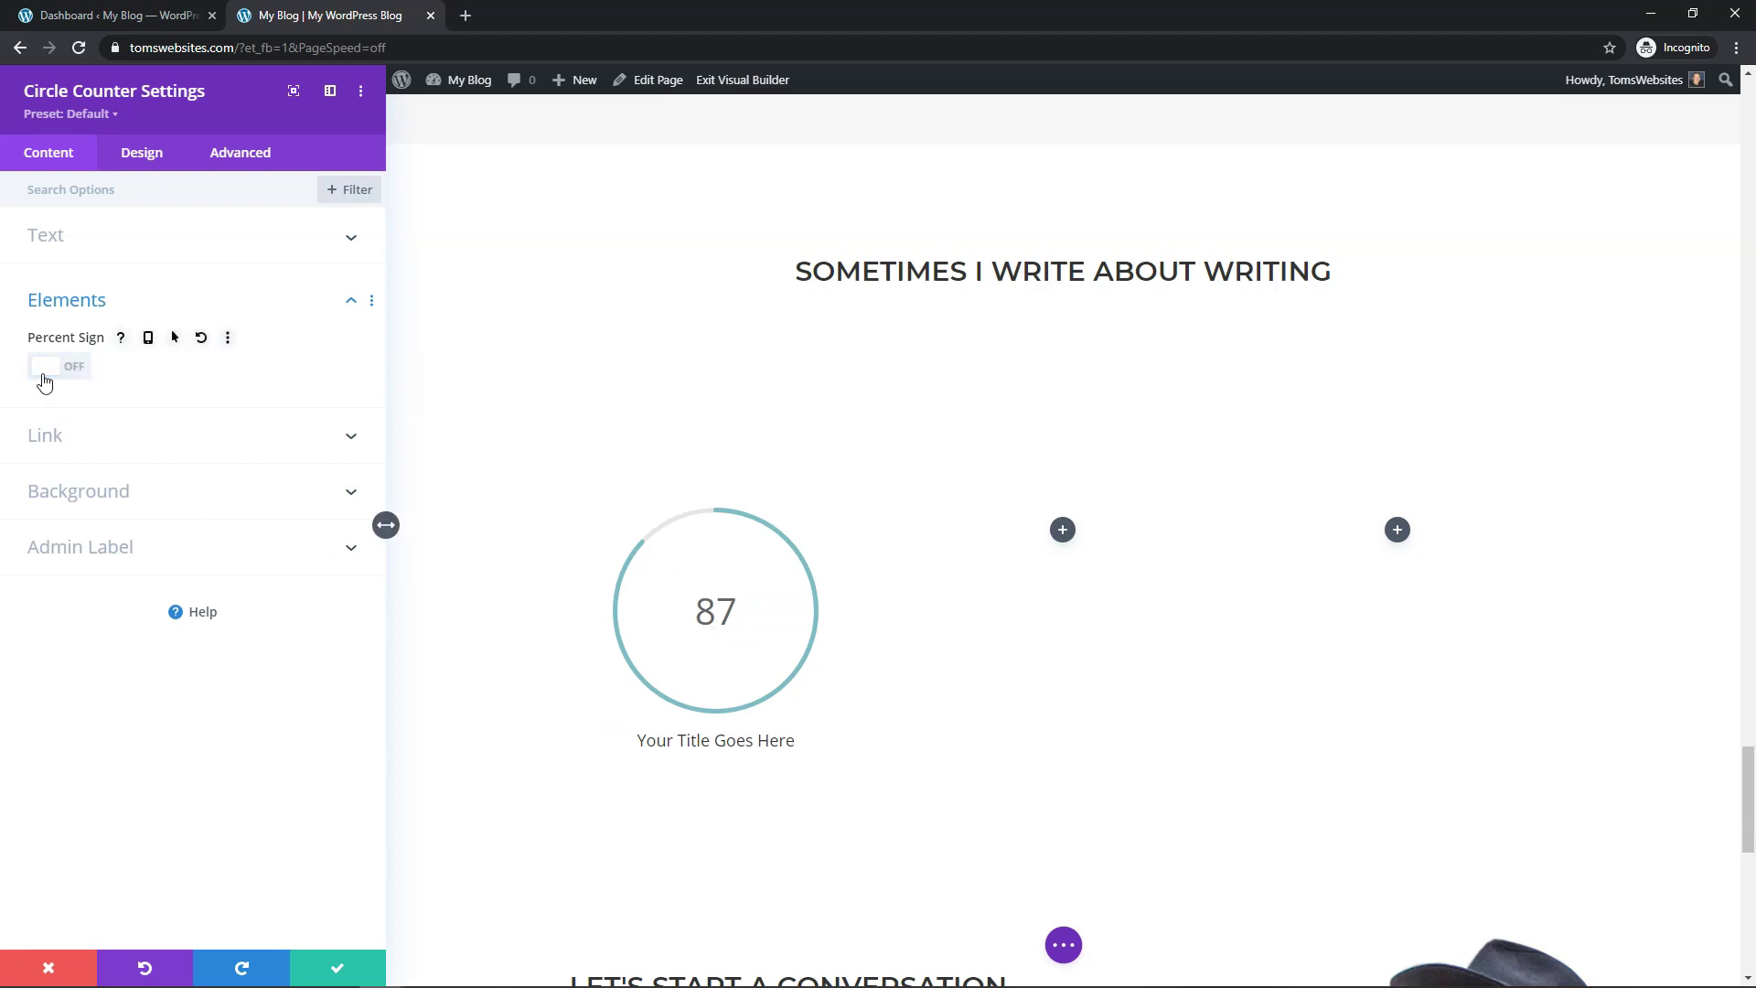
{"action": "left_click", "coordinate": [70, 375]}
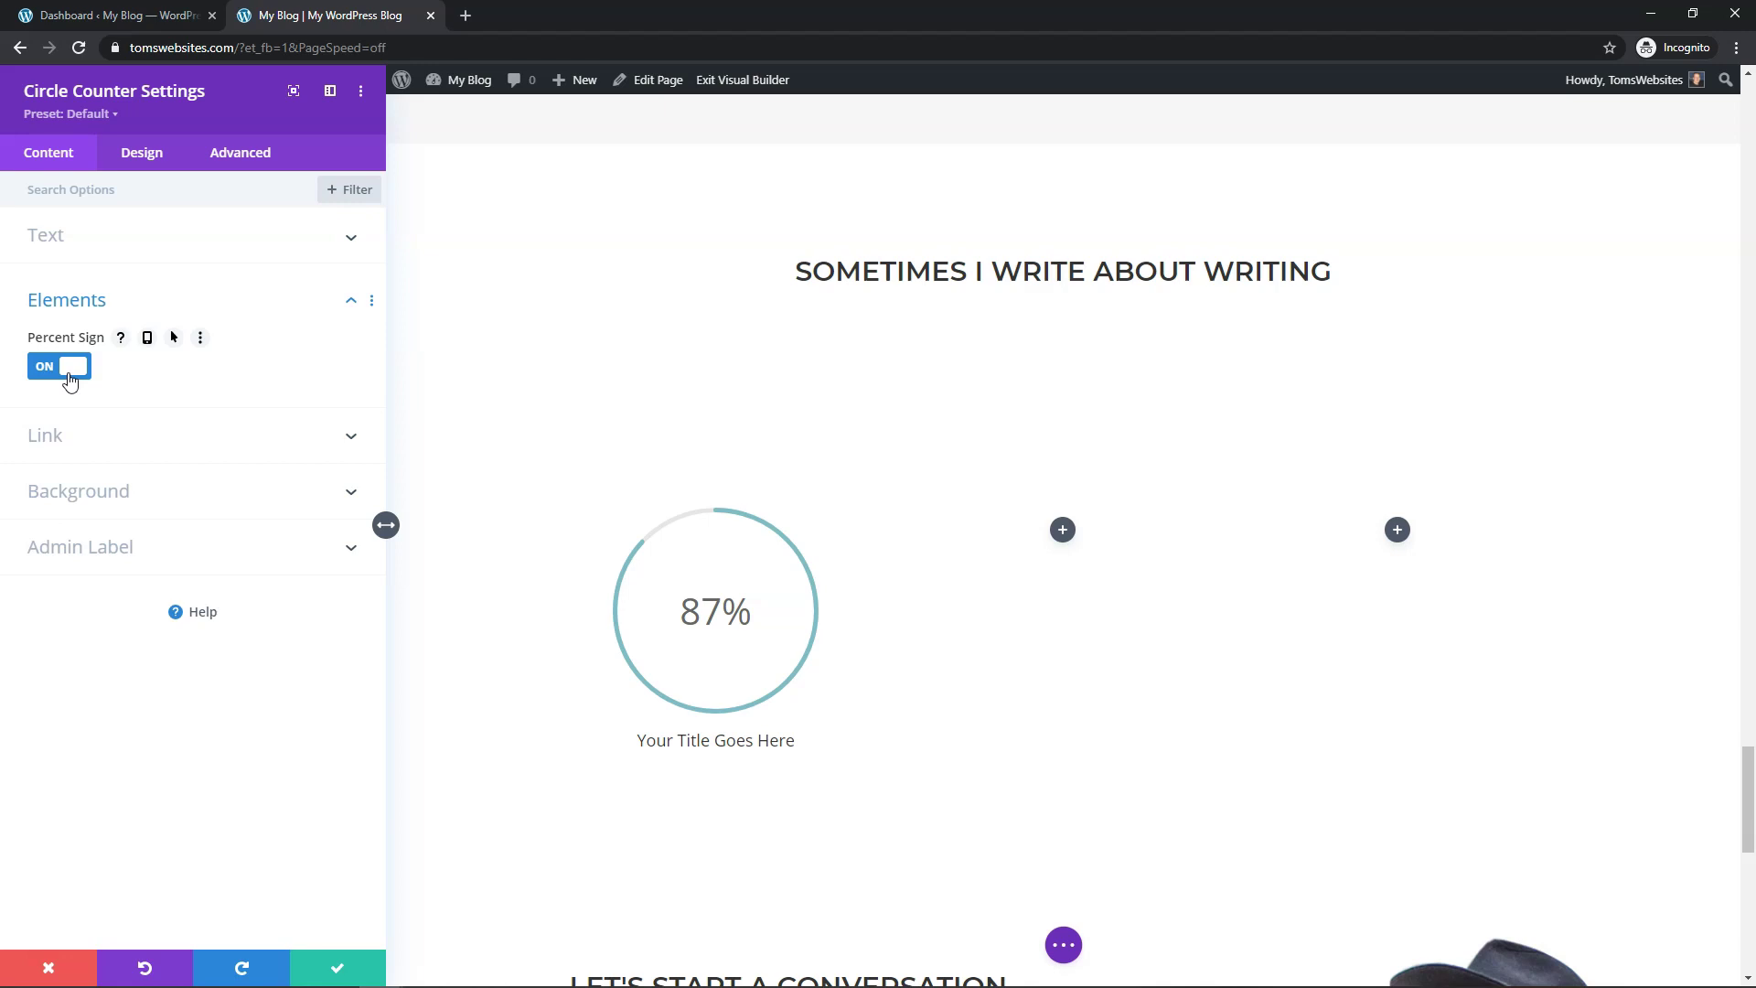
{"action": "left_click", "coordinate": [86, 439]}
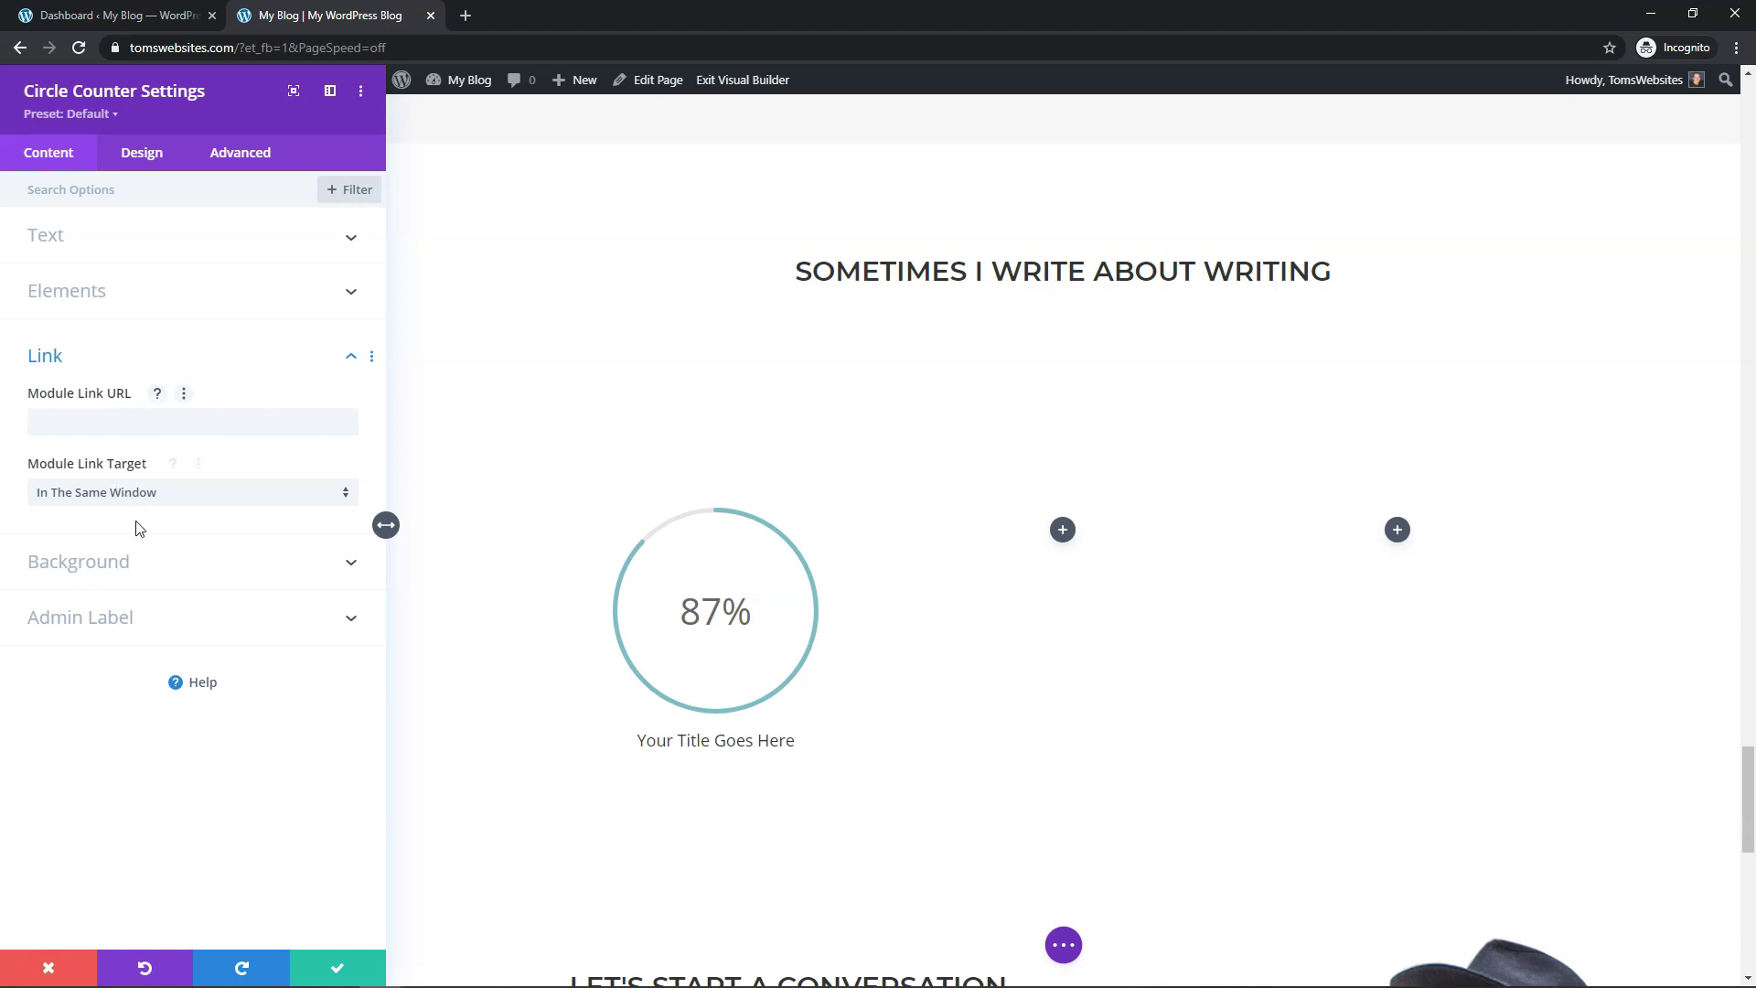
{"action": "left_click", "coordinate": [143, 571]}
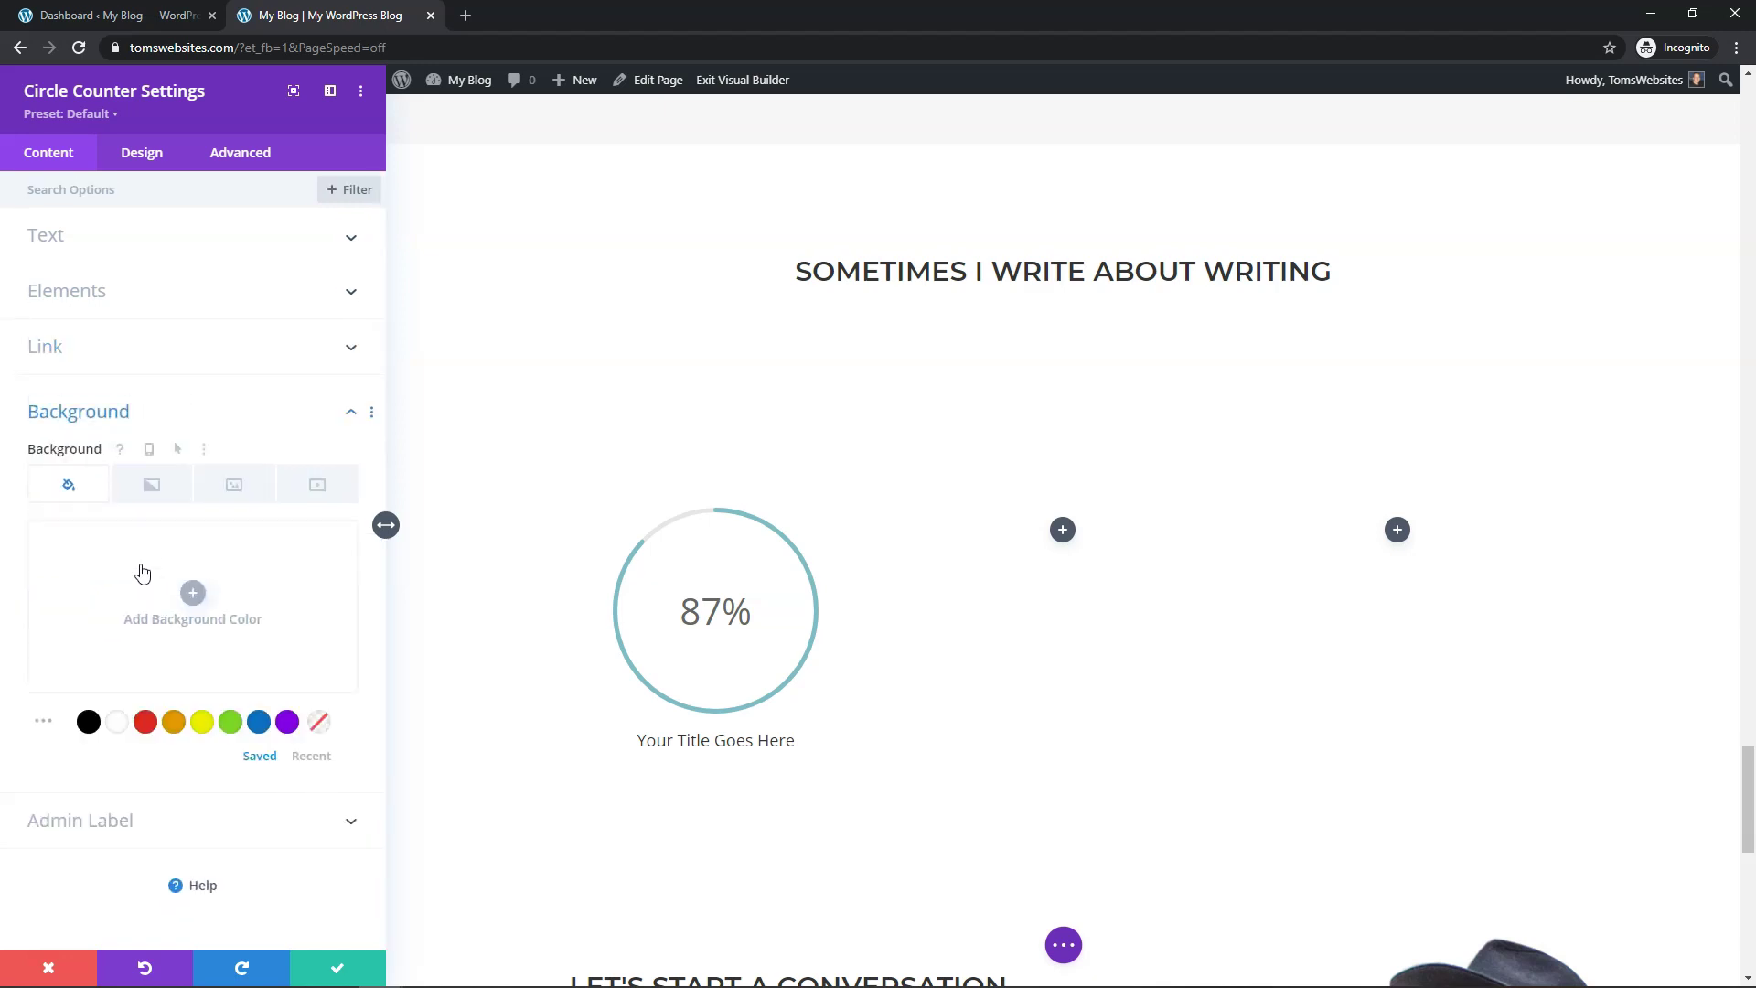
{"action": "left_click", "coordinate": [146, 725]}
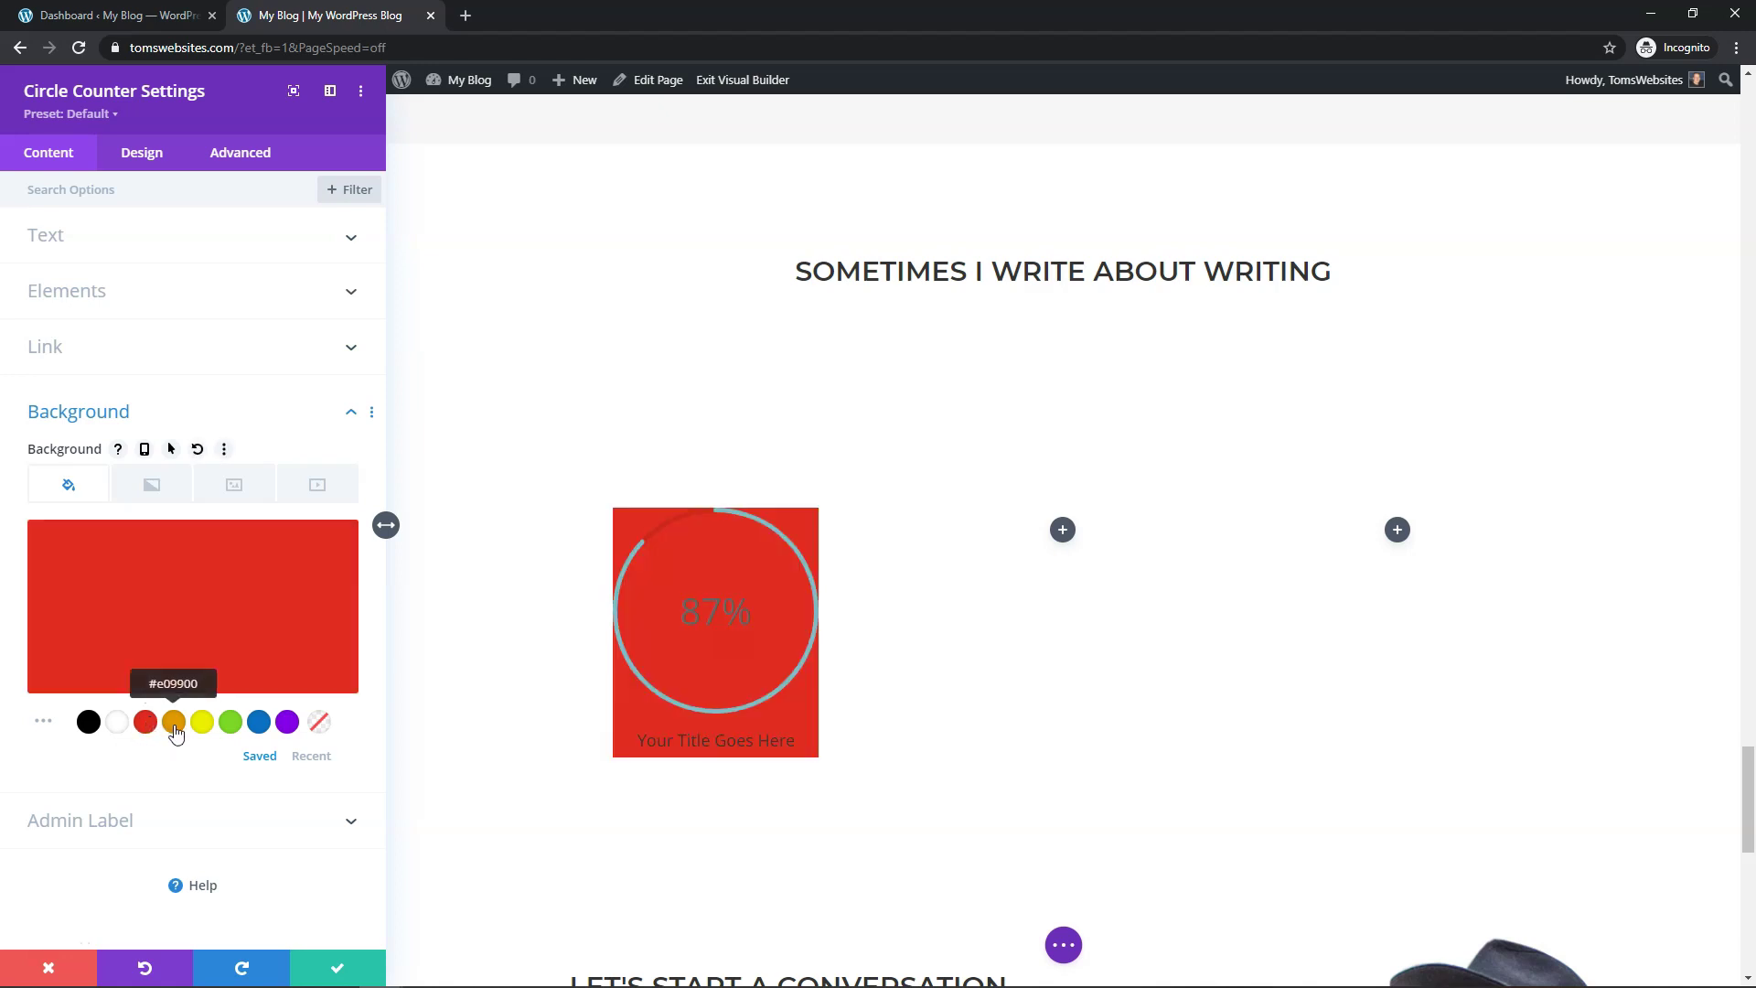
{"action": "left_click", "coordinate": [170, 727]}
{"action": "left_click", "coordinate": [203, 727]}
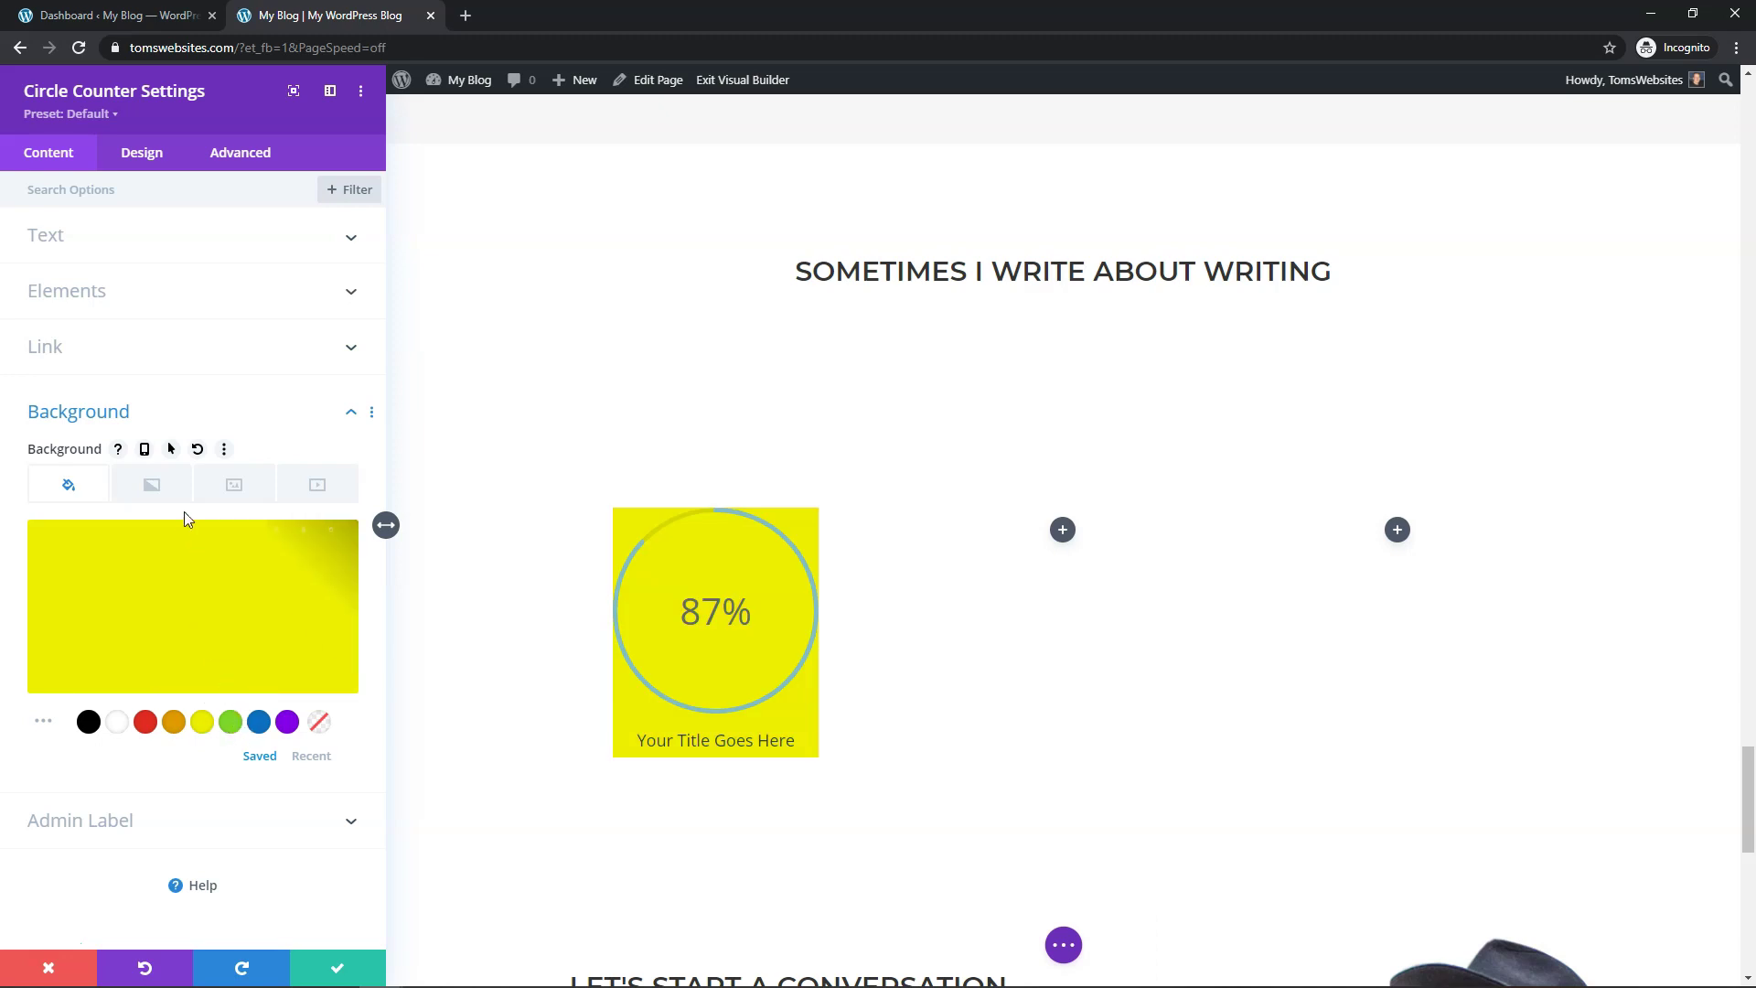
{"action": "left_click", "coordinate": [198, 450]}
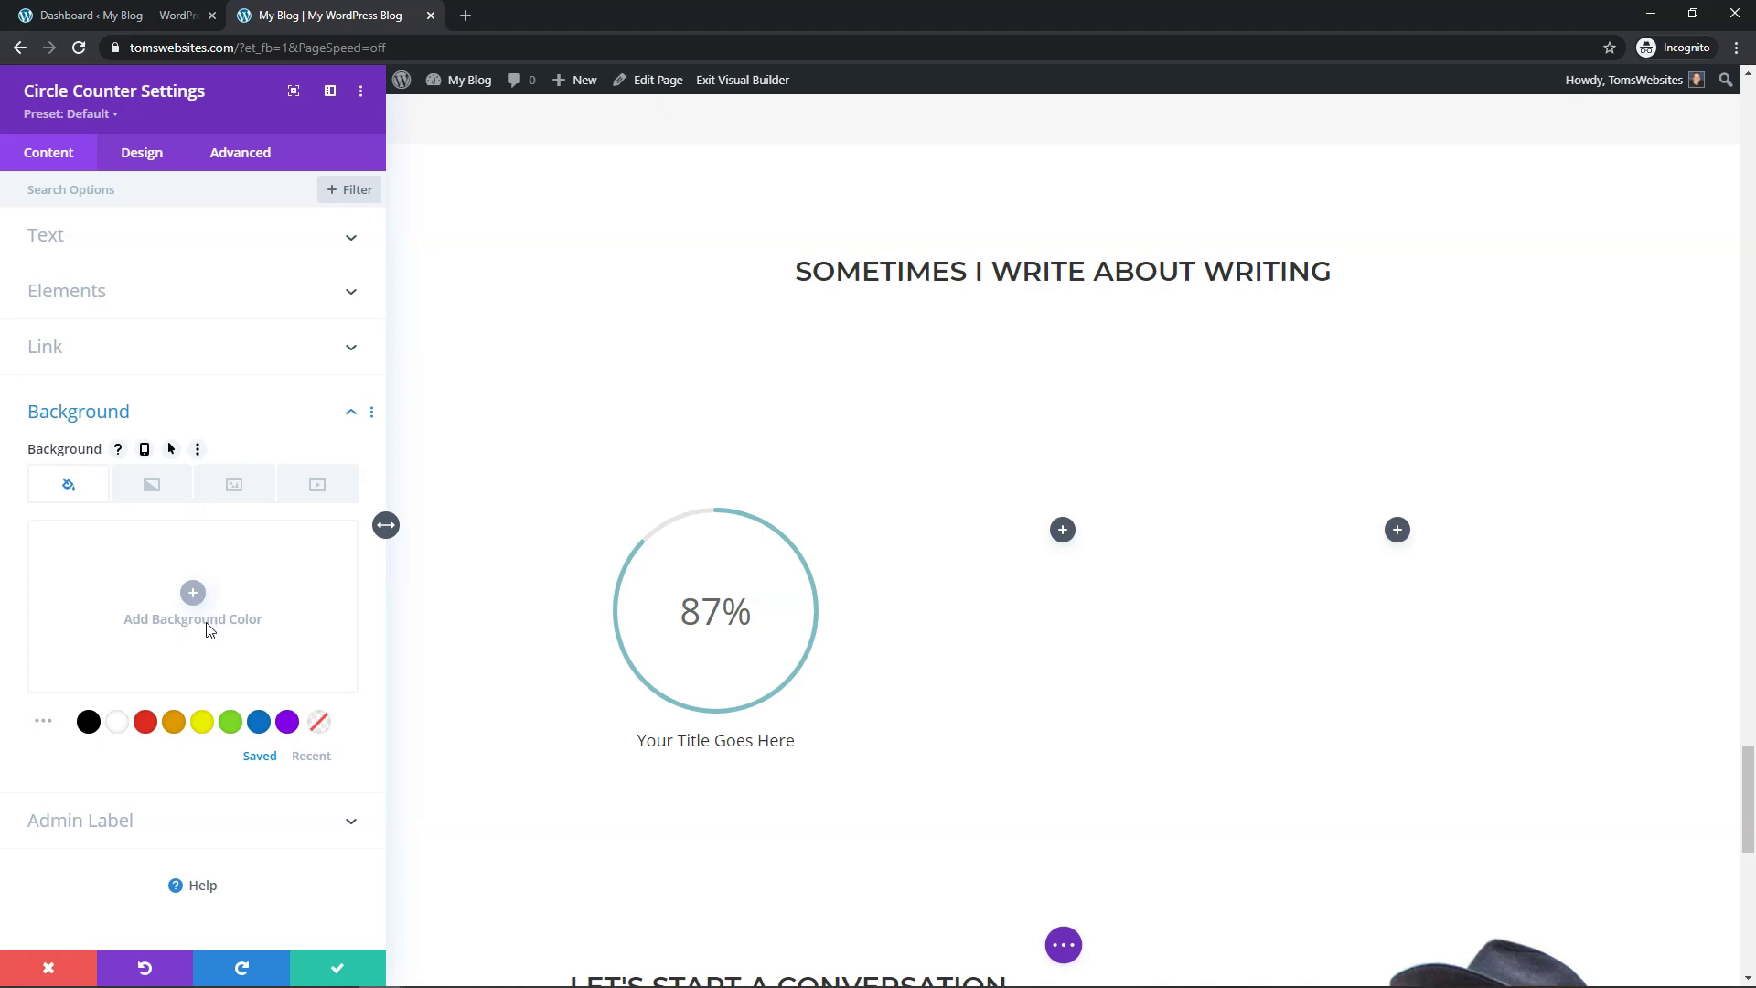
Set the counter's Circle Color to deep orange #ed5600 in the Design tab's Circle settings.
{"action": "left_click", "coordinate": [136, 163]}
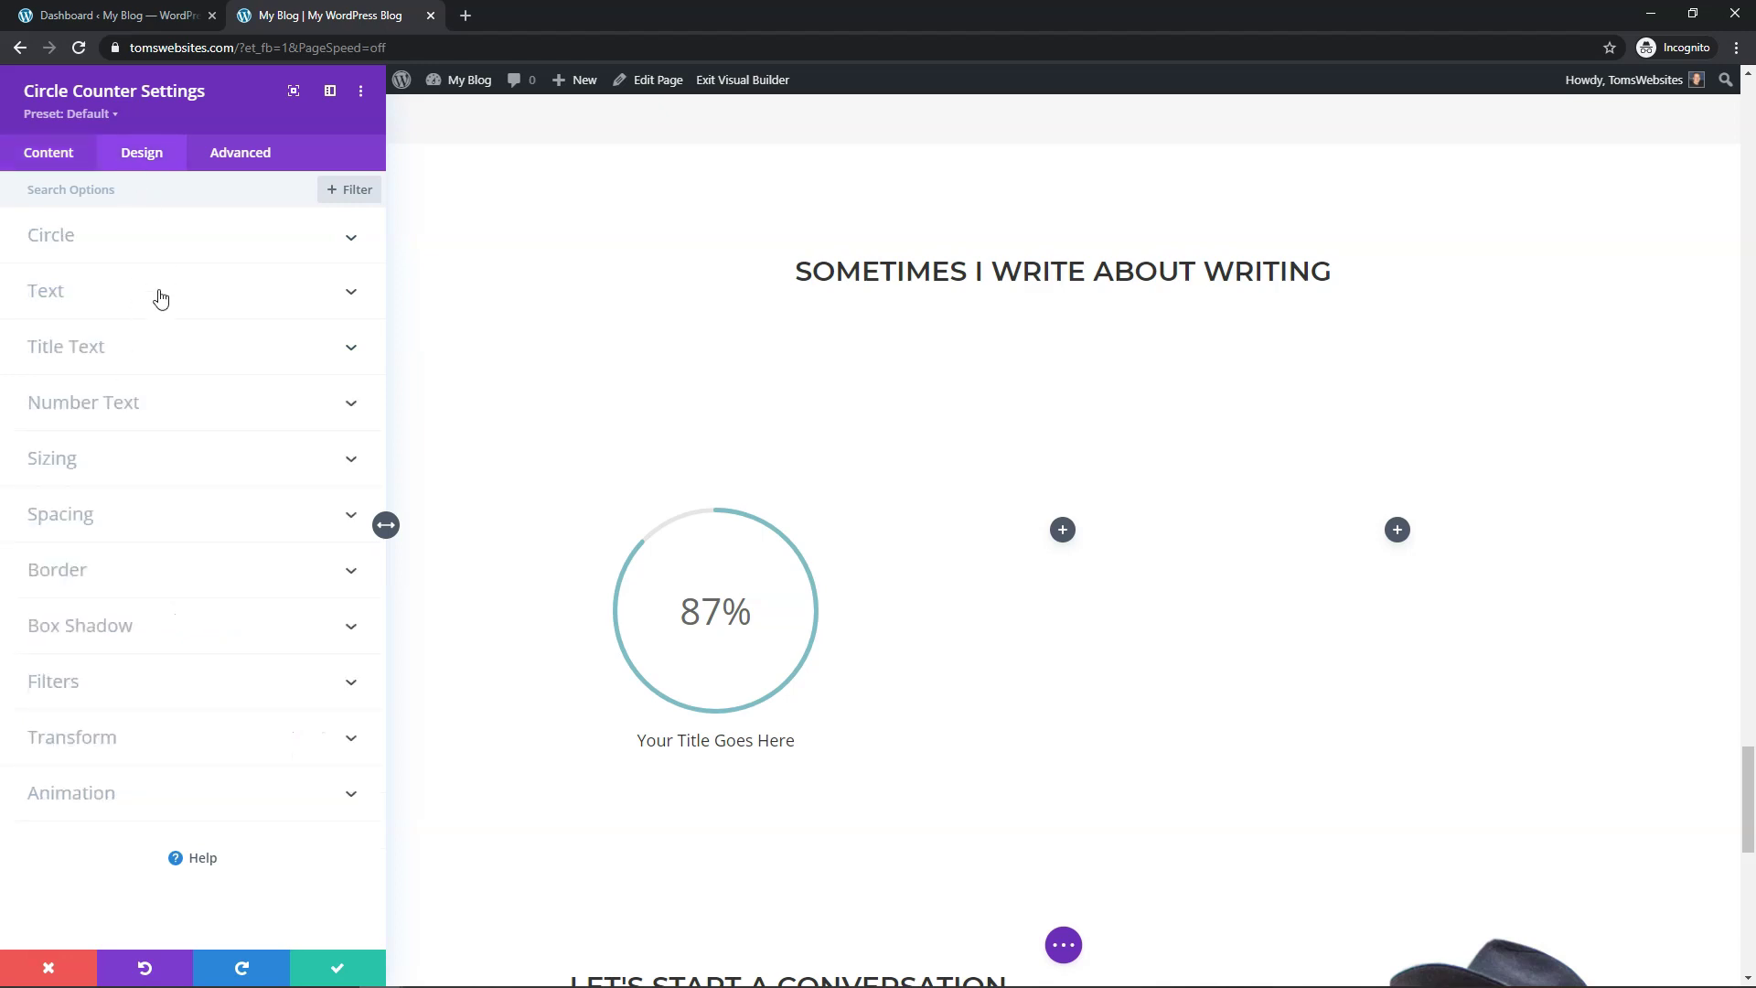
{"action": "left_click", "coordinate": [136, 246]}
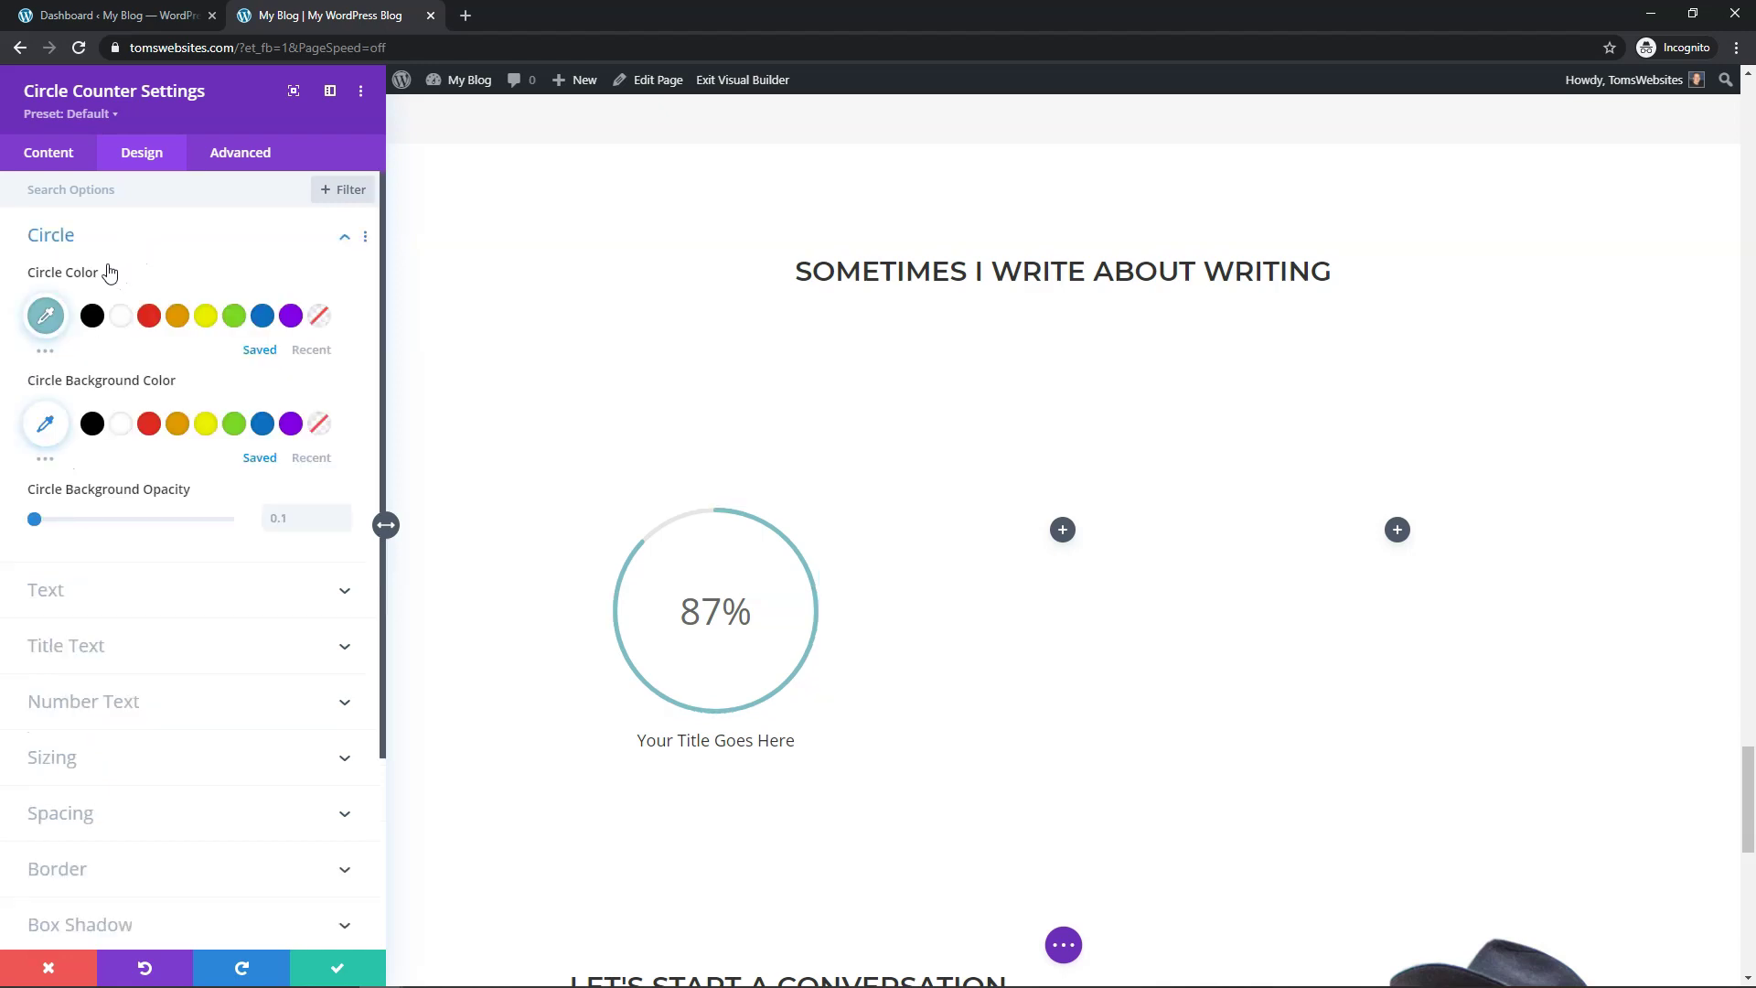
{"action": "left_click", "coordinate": [46, 315]}
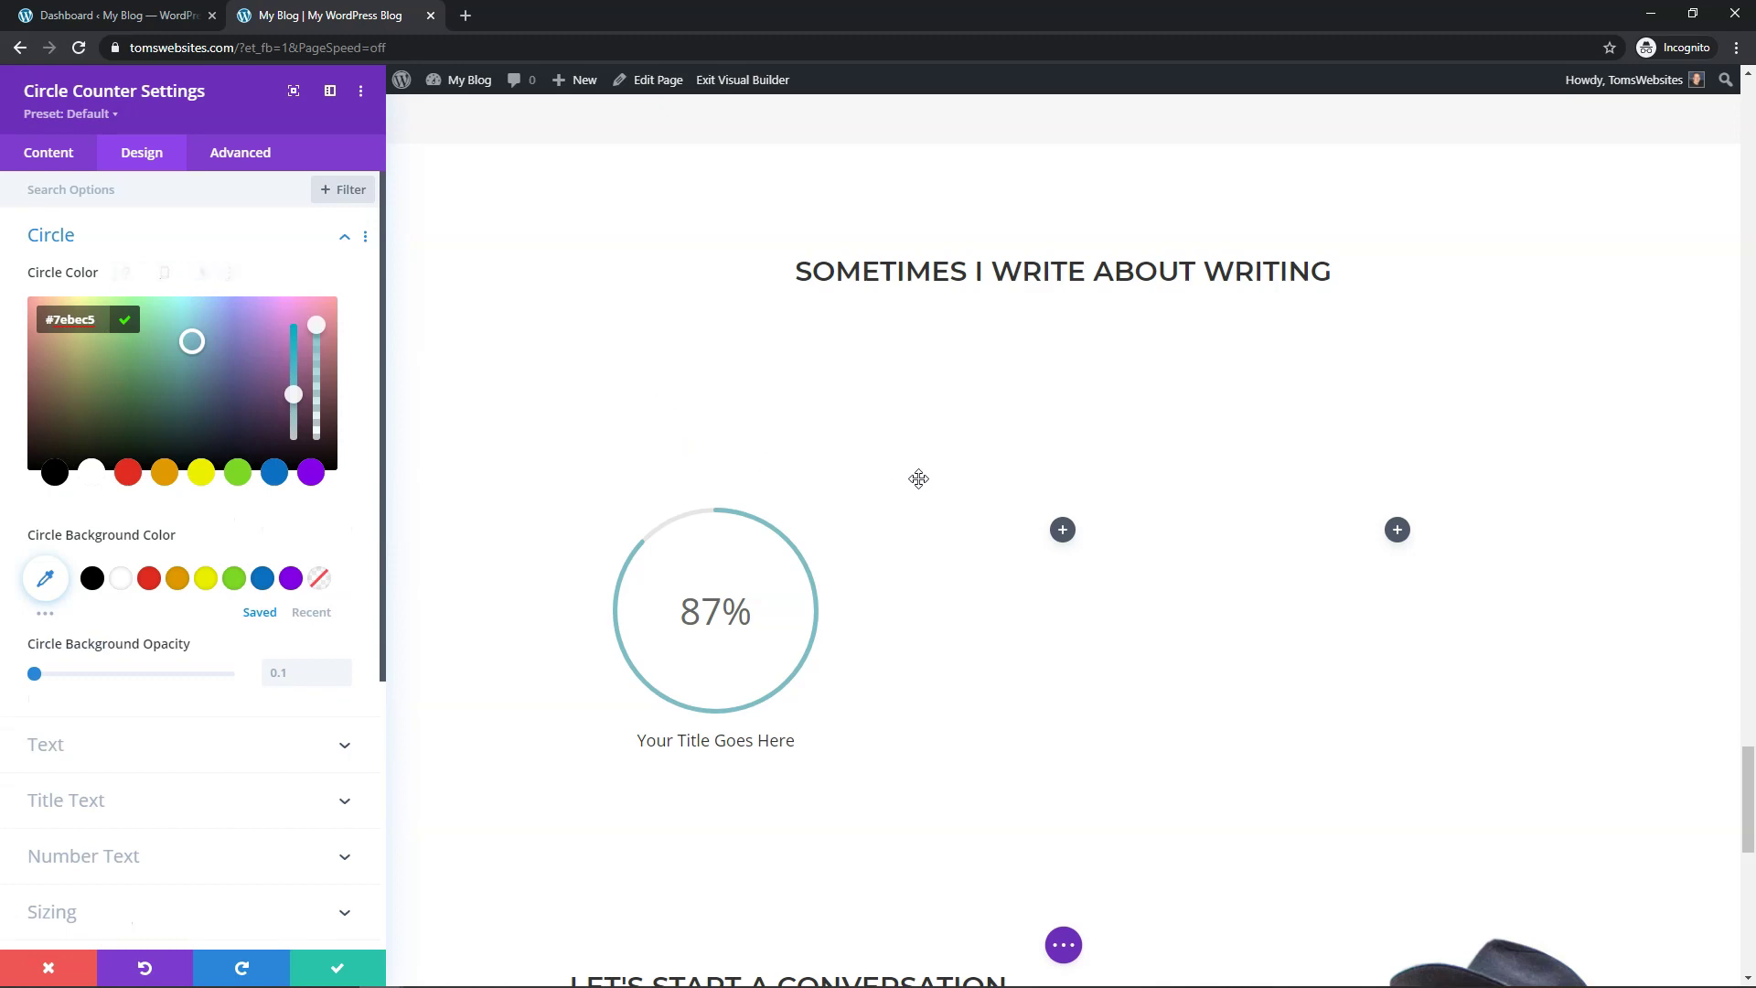
{"action": "scroll", "coordinate": [918, 478], "scroll_direction": "up", "scroll_amount": 5}
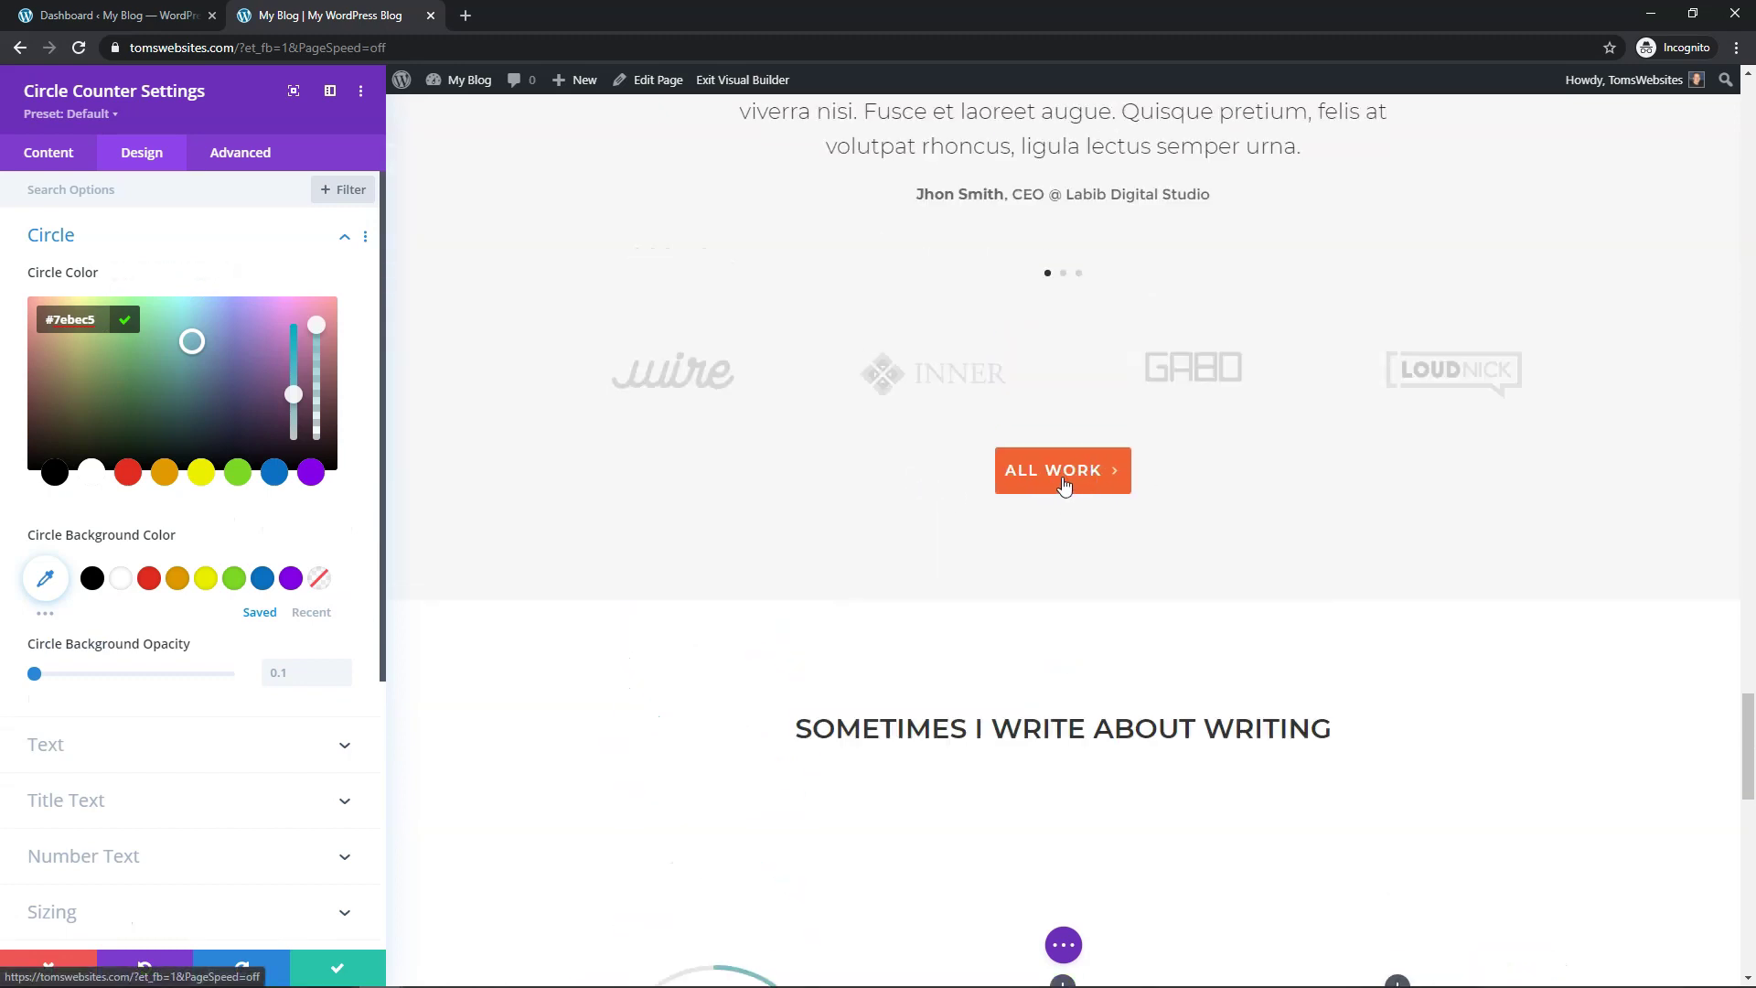
{"action": "scroll", "coordinate": [867, 561], "scroll_direction": "down", "scroll_amount": 6}
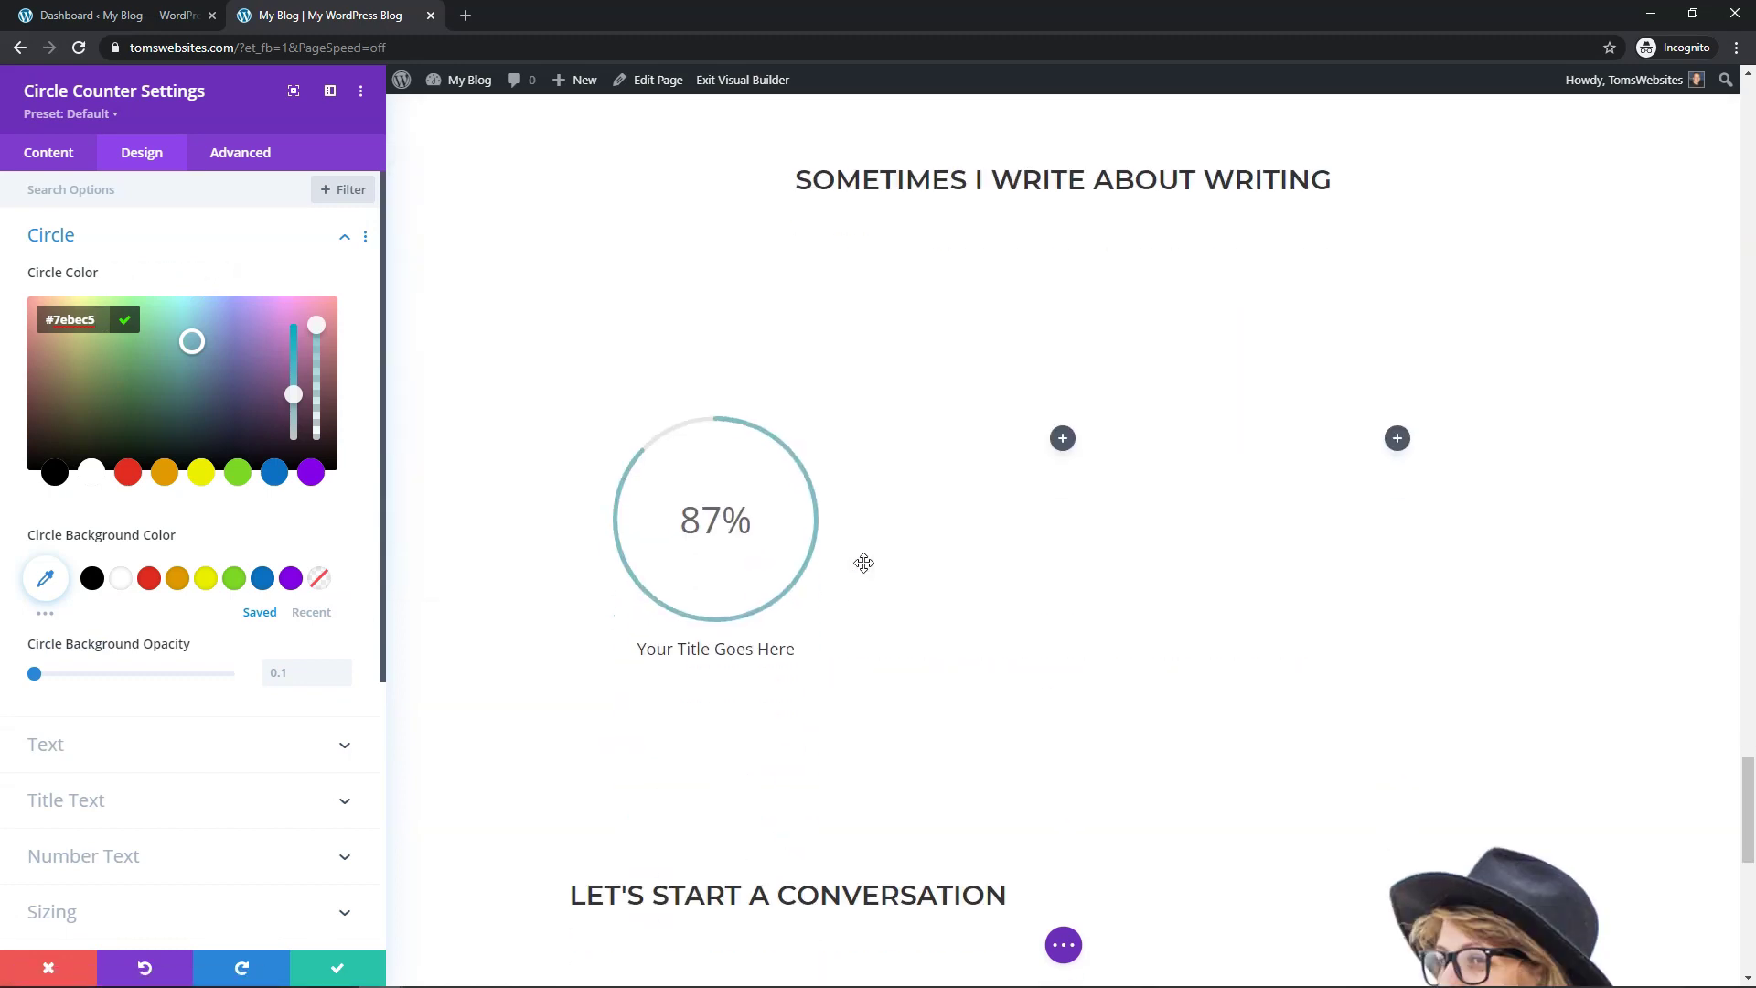
{"action": "left_click", "coordinate": [162, 476]}
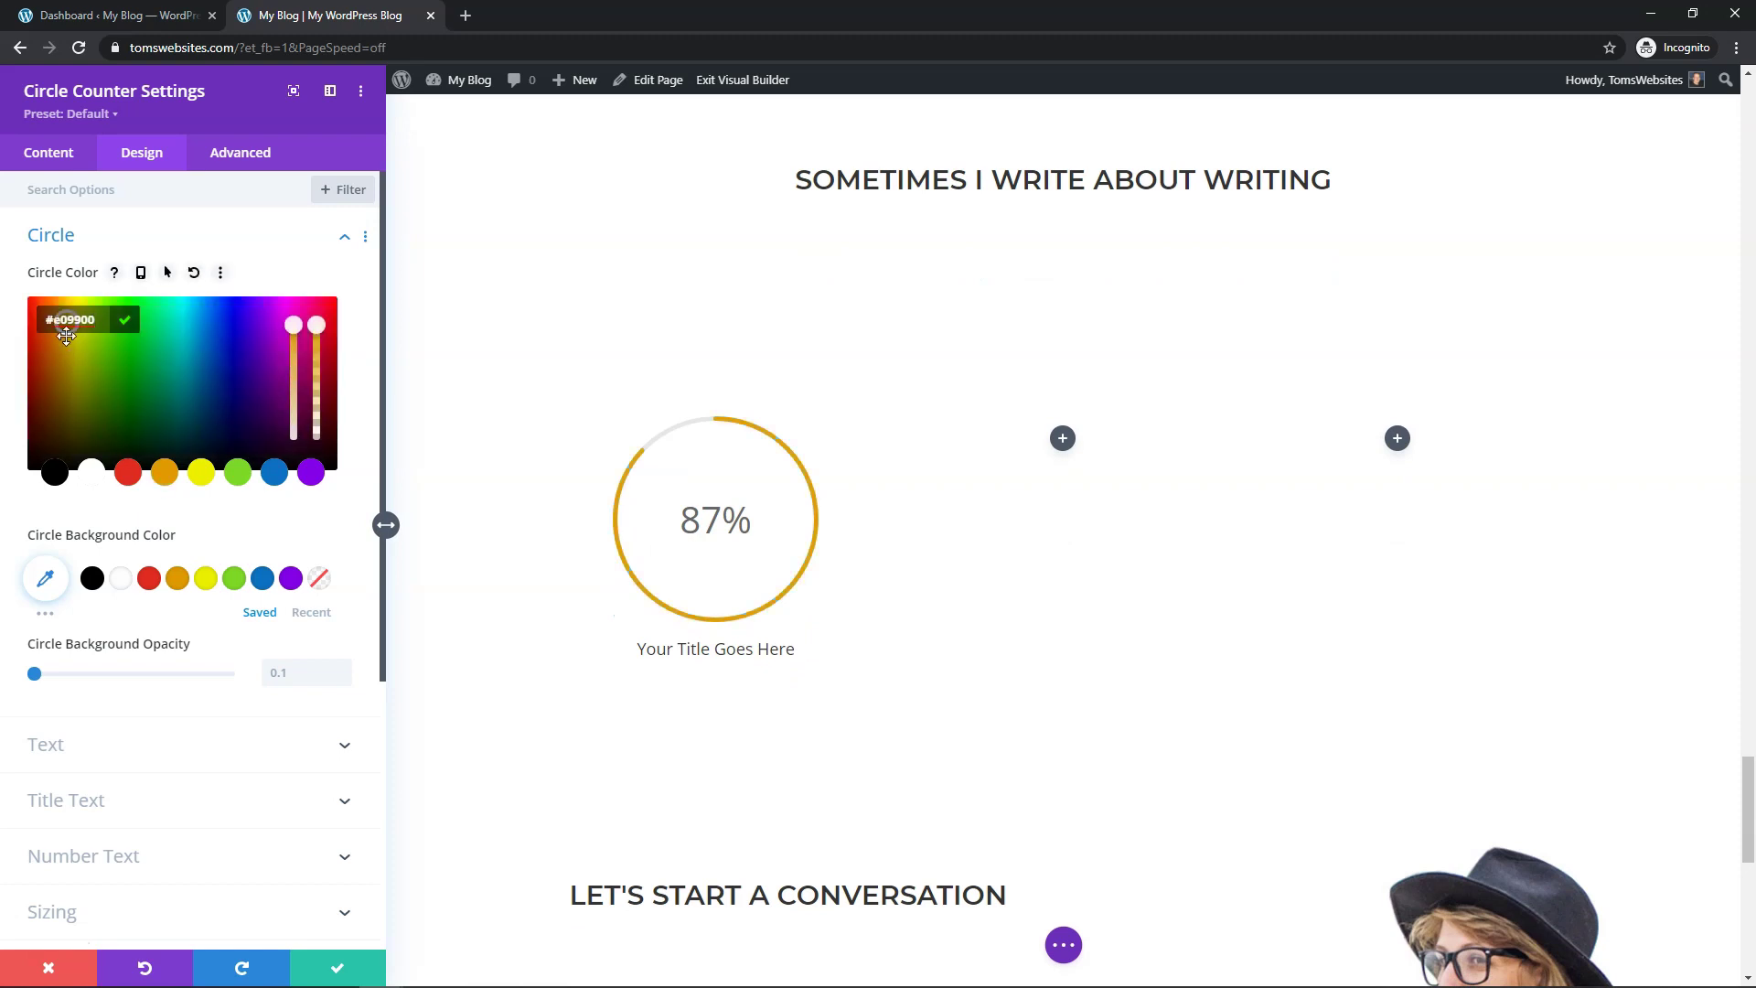
{"action": "left_click_drag", "start_coordinate": [60, 327], "coordinate": [50, 314]}
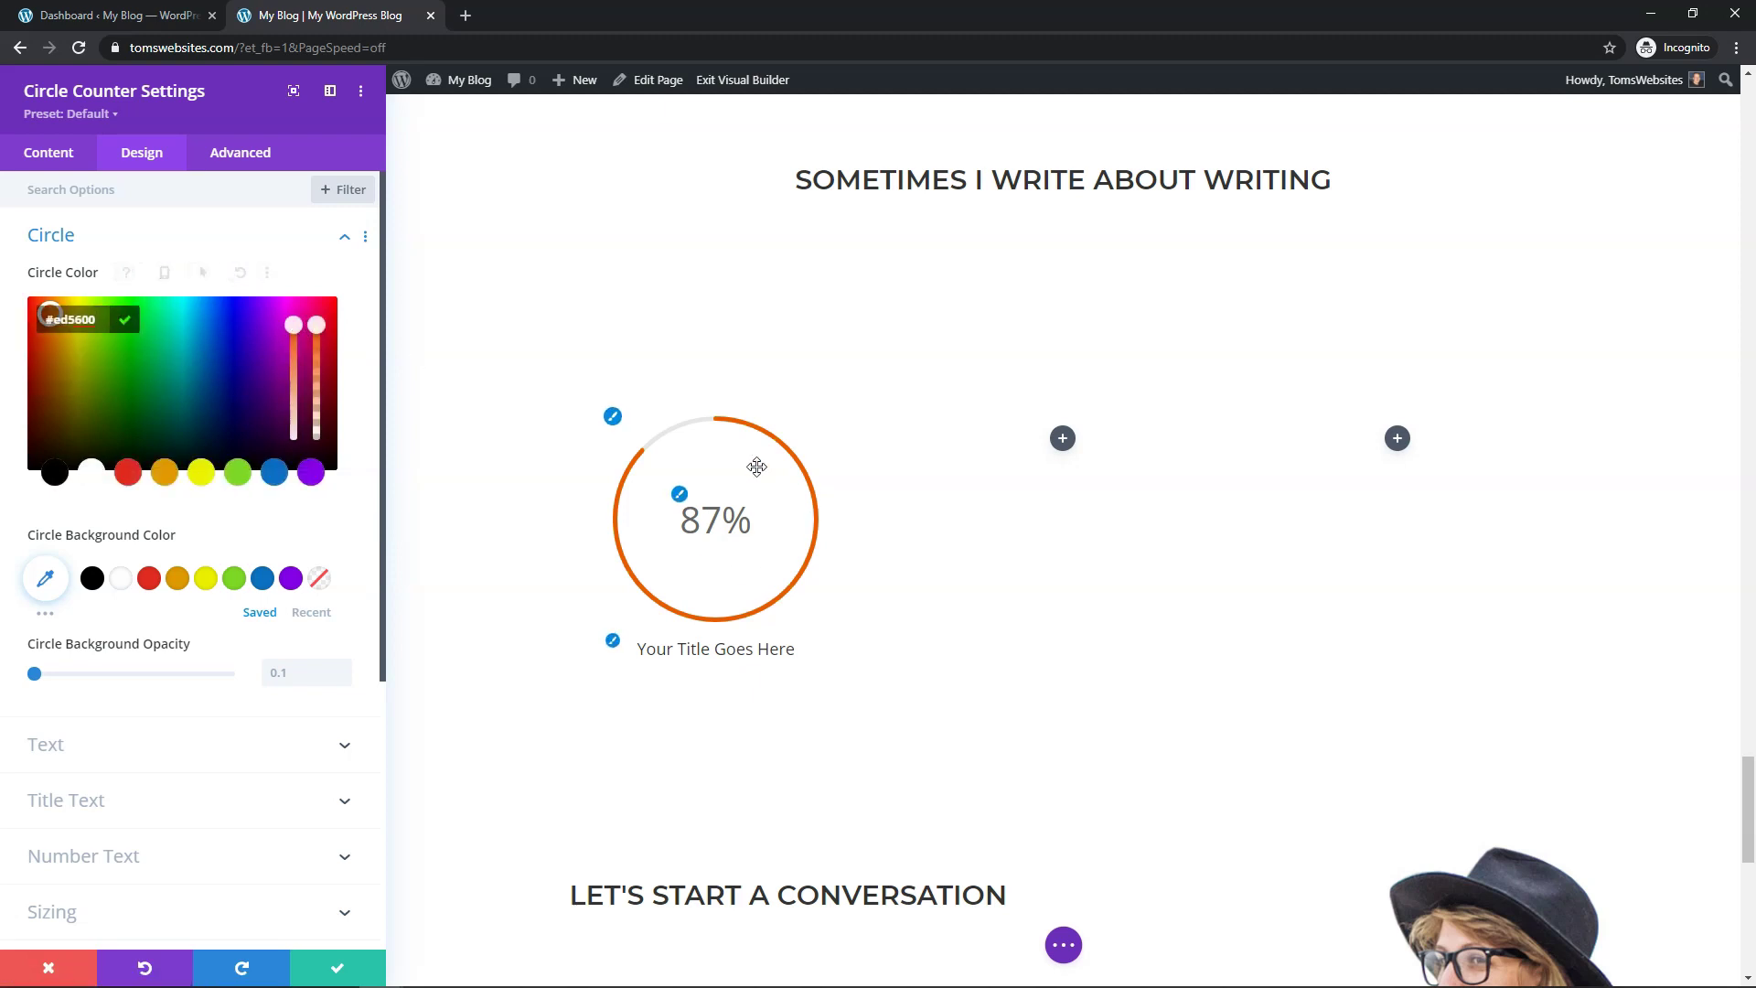
{"action": "scroll", "coordinate": [1008, 290], "scroll_direction": "up", "scroll_amount": 5}
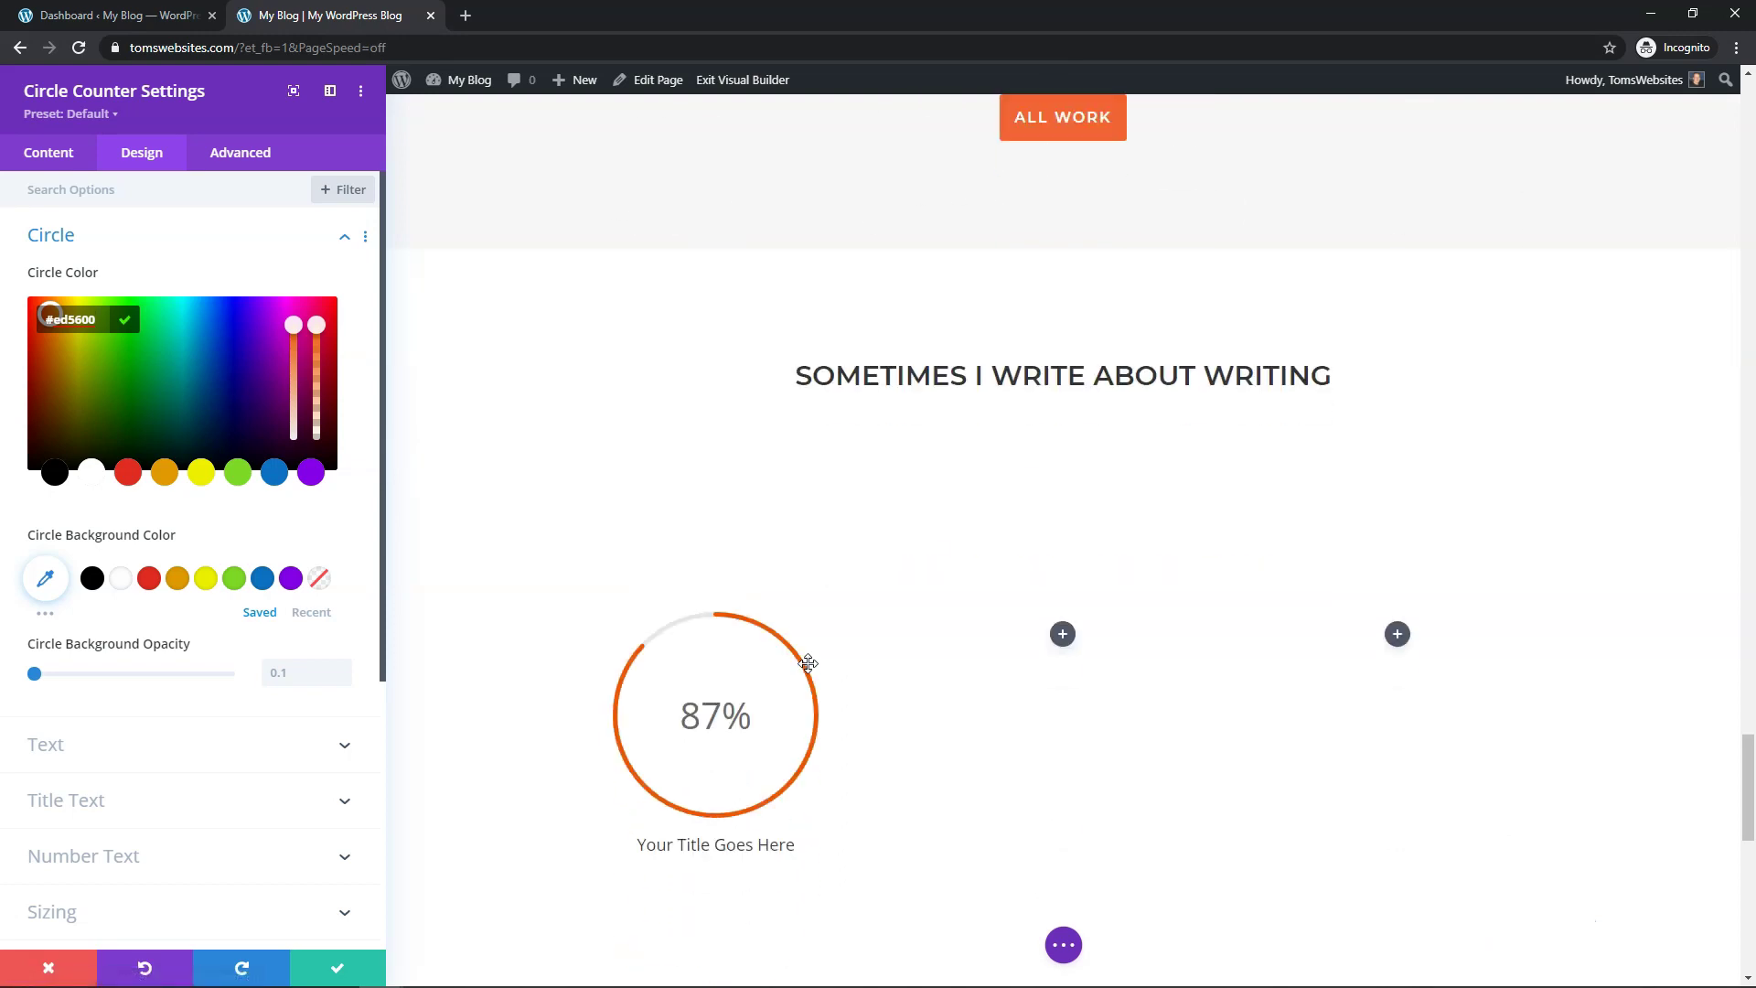
{"action": "scroll", "coordinate": [1027, 435], "scroll_direction": "down", "scroll_amount": 3}
{"action": "scroll", "coordinate": [847, 712], "scroll_direction": "down", "scroll_amount": 3}
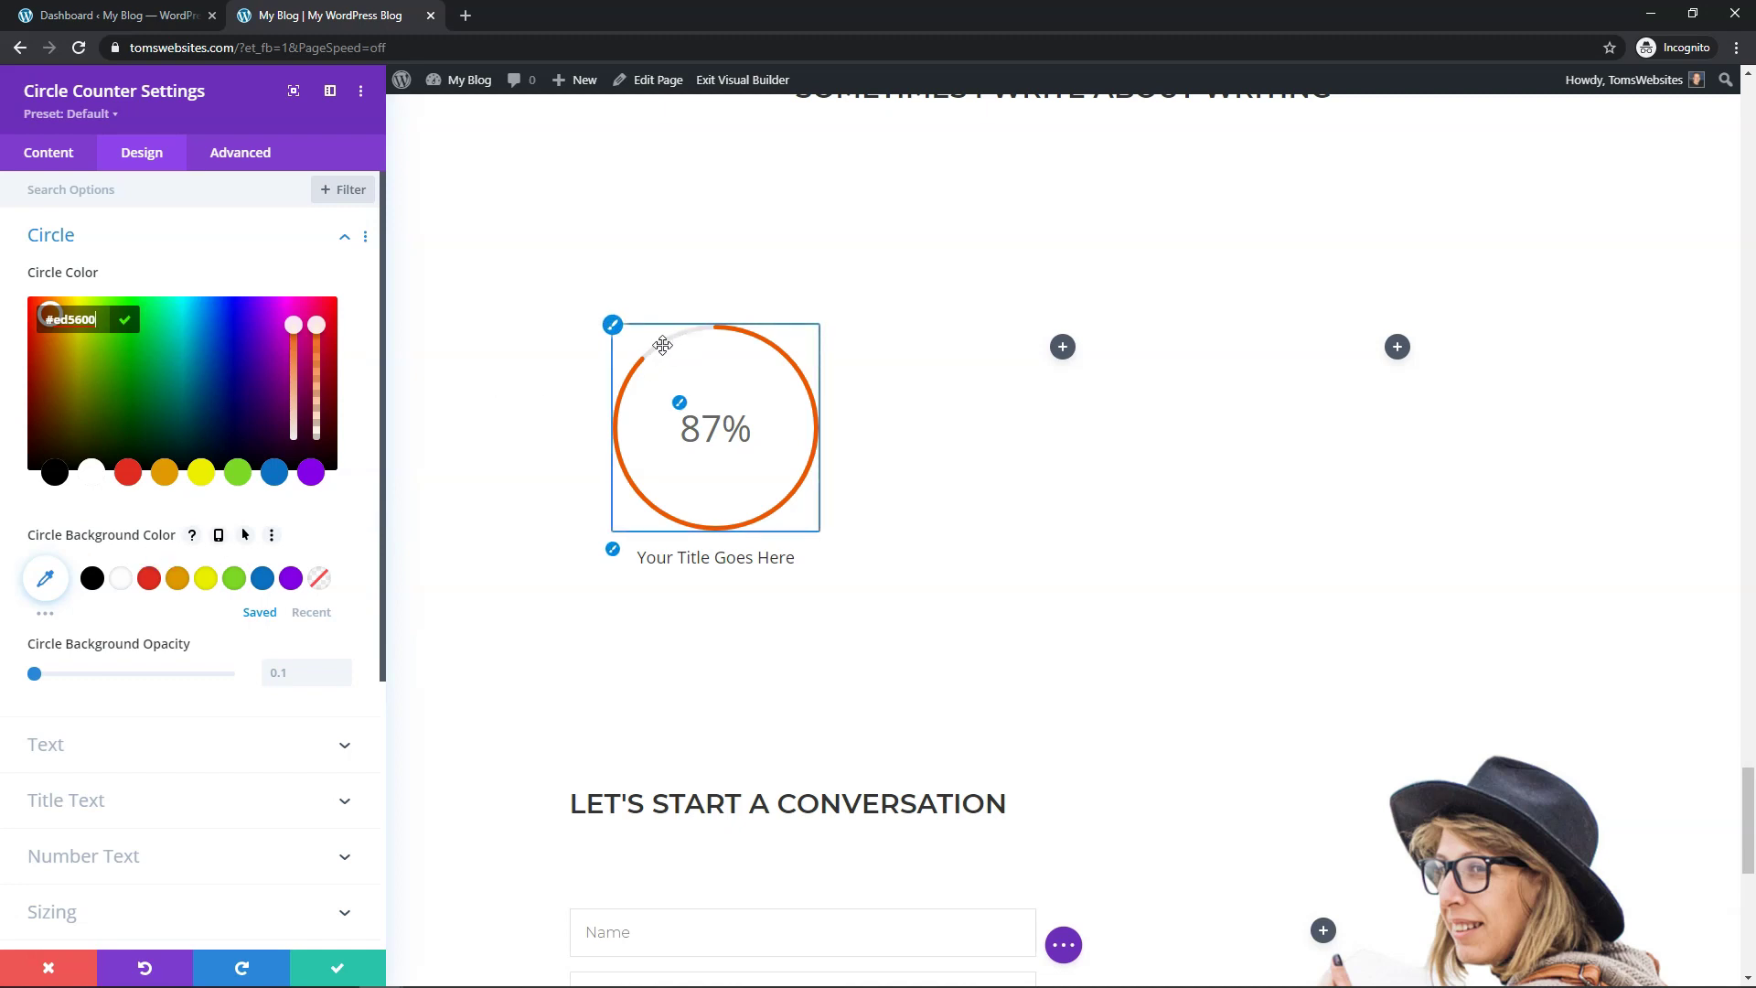
Give the circle a black background track at 0.2 opacity behind the orange ring.
{"action": "left_click", "coordinate": [149, 578]}
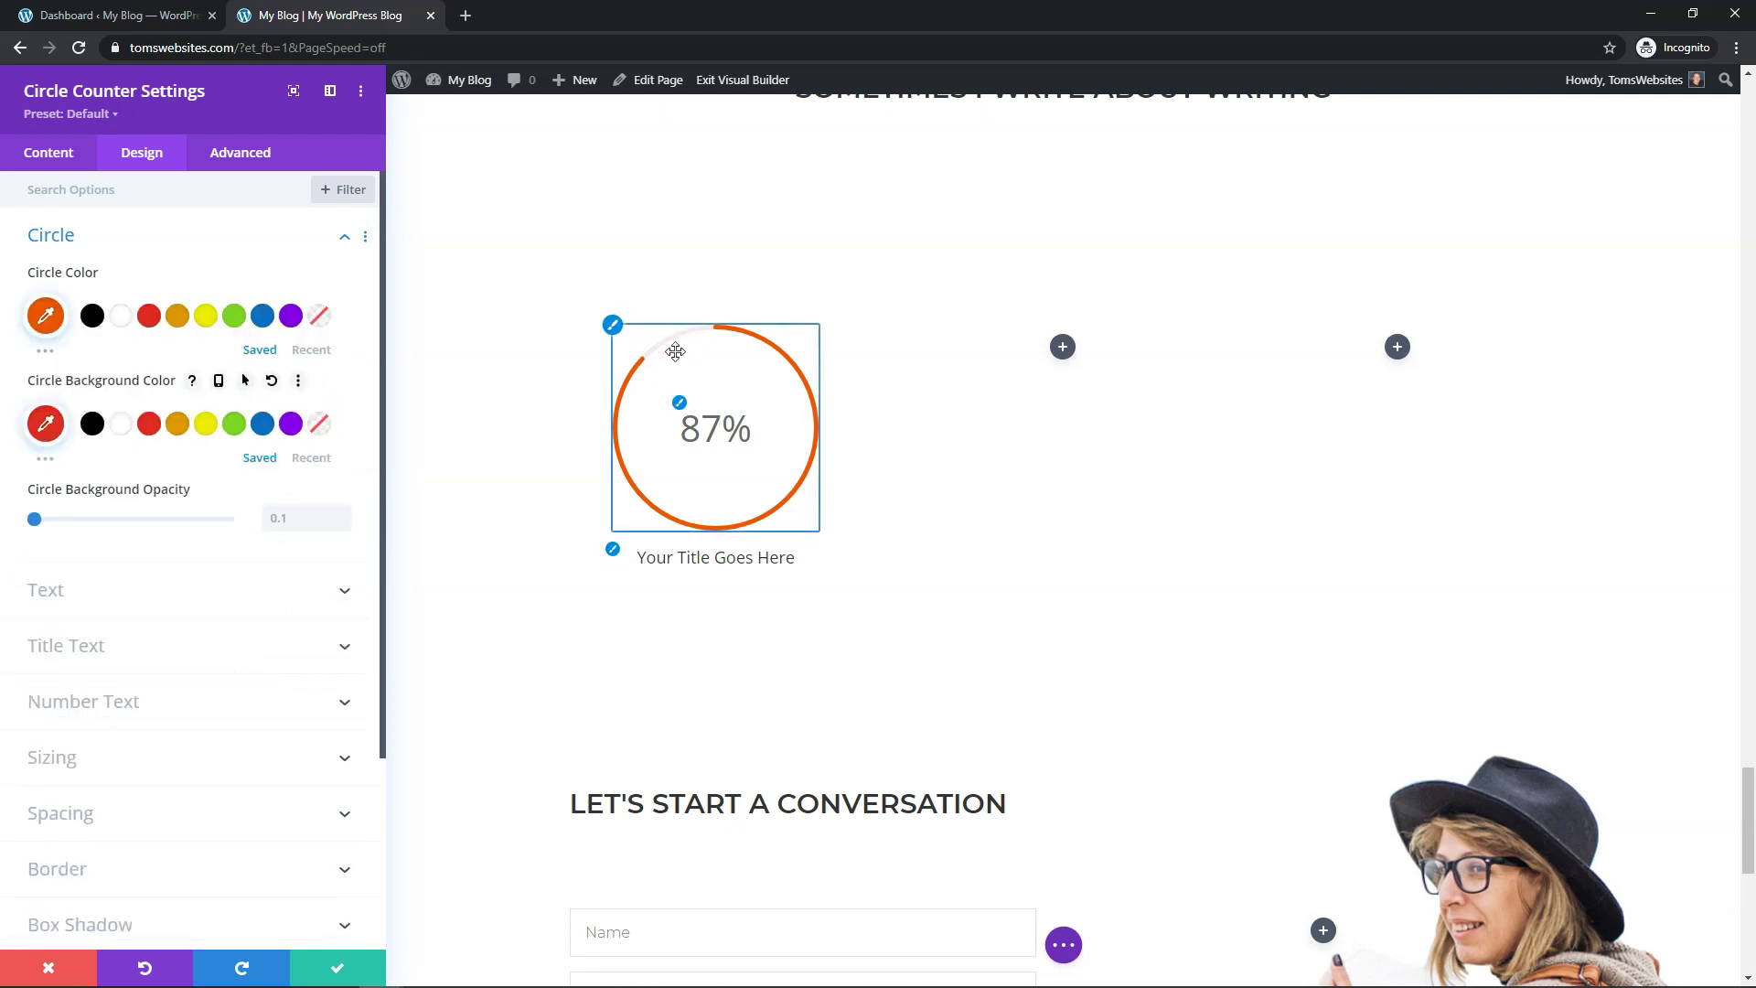
{"action": "mouse_move", "coordinate": [35, 519]}
{"action": "left_mouse_down"}
{"action": "mouse_move", "coordinate": [222, 528]}
{"action": "mouse_move", "coordinate": [30, 528]}
{"action": "mouse_move", "coordinate": [55, 522]}
{"action": "left_mouse_up"}
{"action": "left_click", "coordinate": [263, 423]}
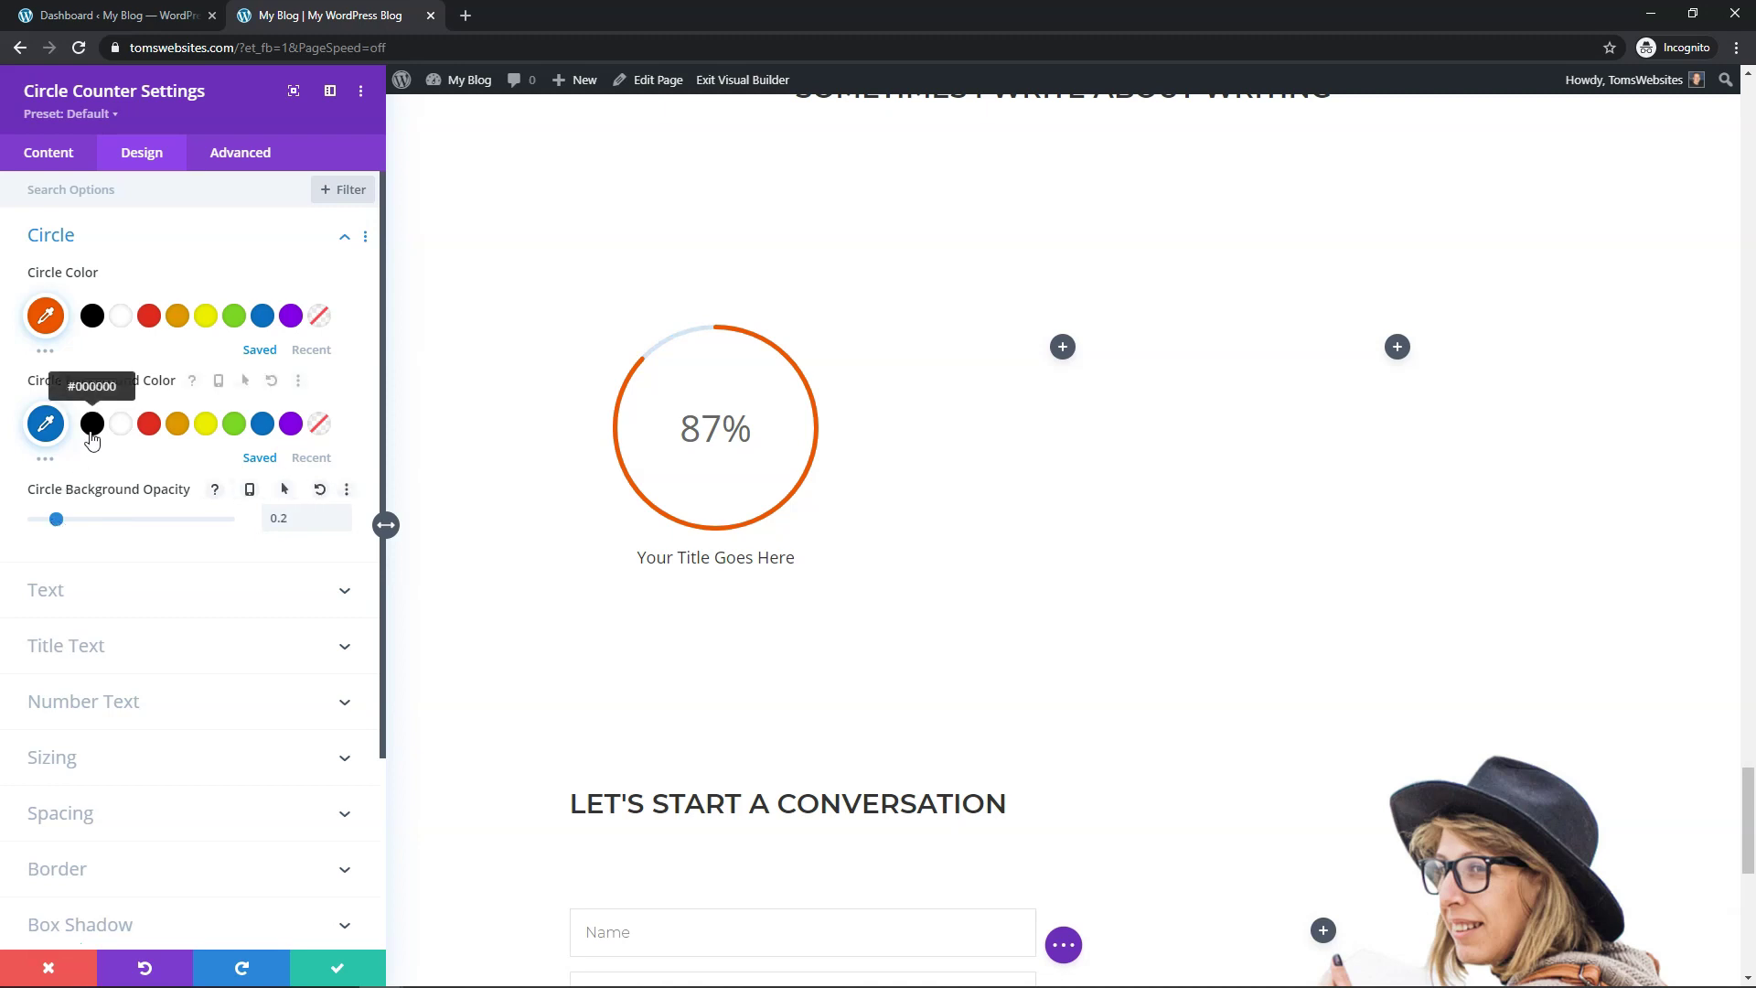
{"action": "left_click", "coordinate": [91, 425]}
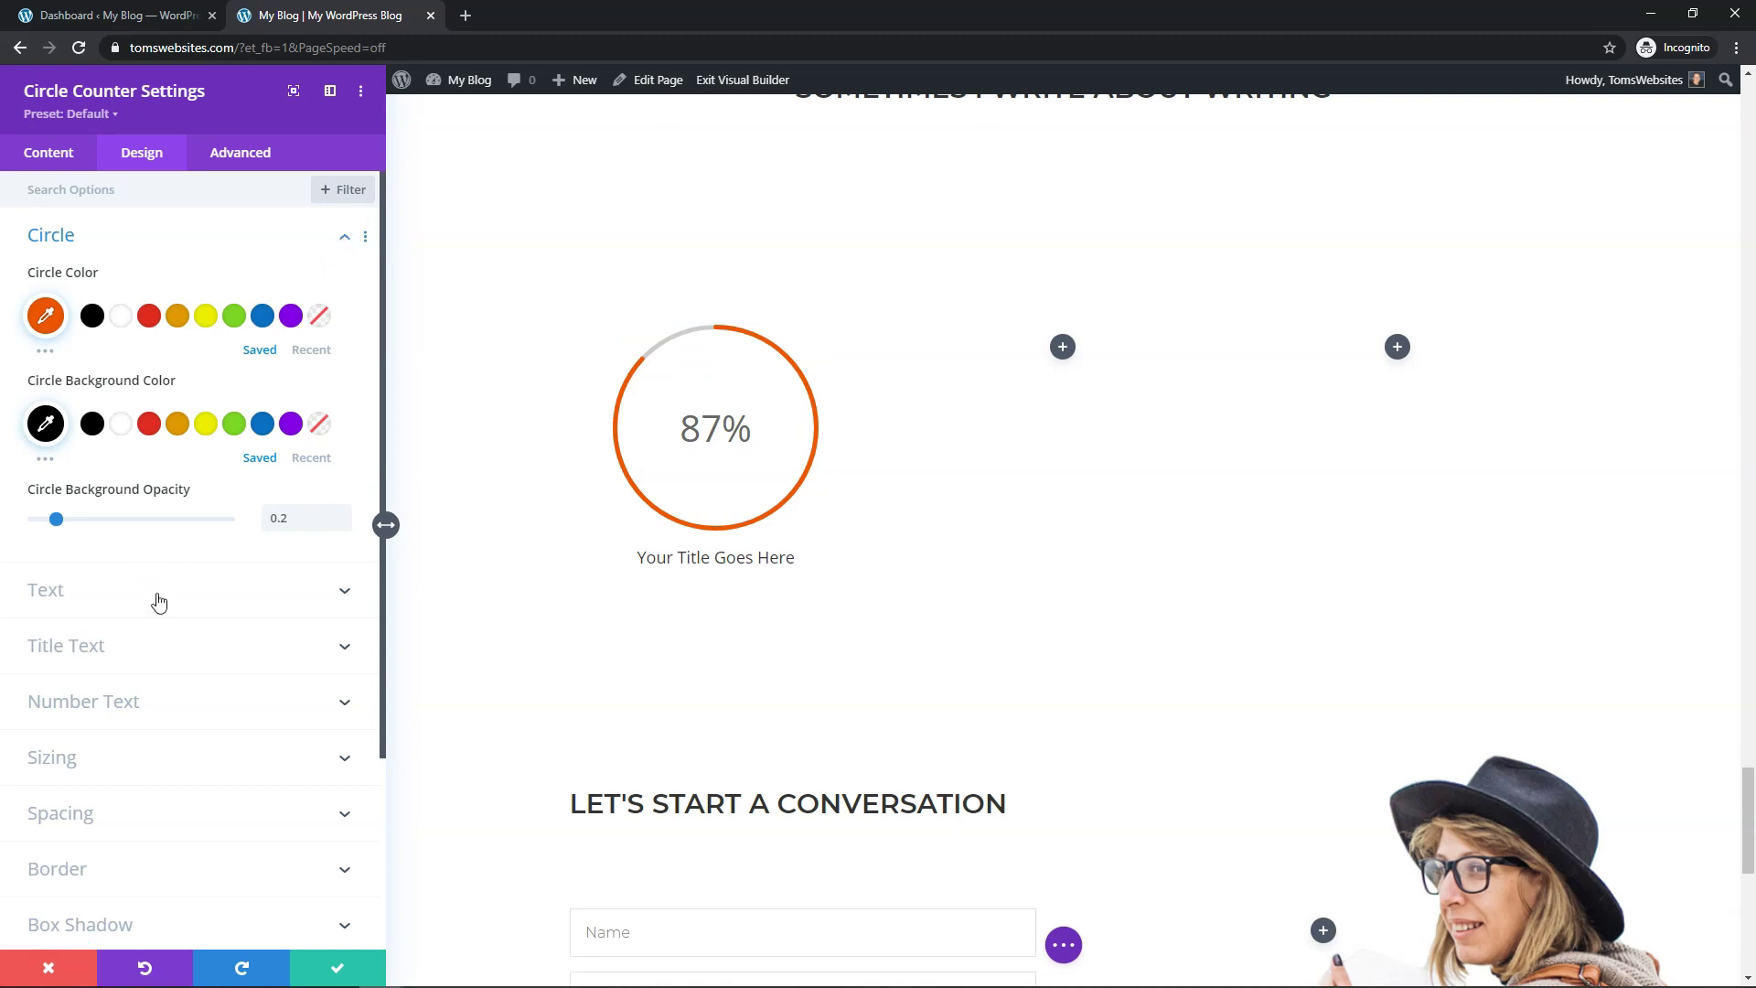
Set the counter's title to Ultra Bold and raise its text size from 16px to 20px.
{"action": "left_click", "coordinate": [133, 652]}
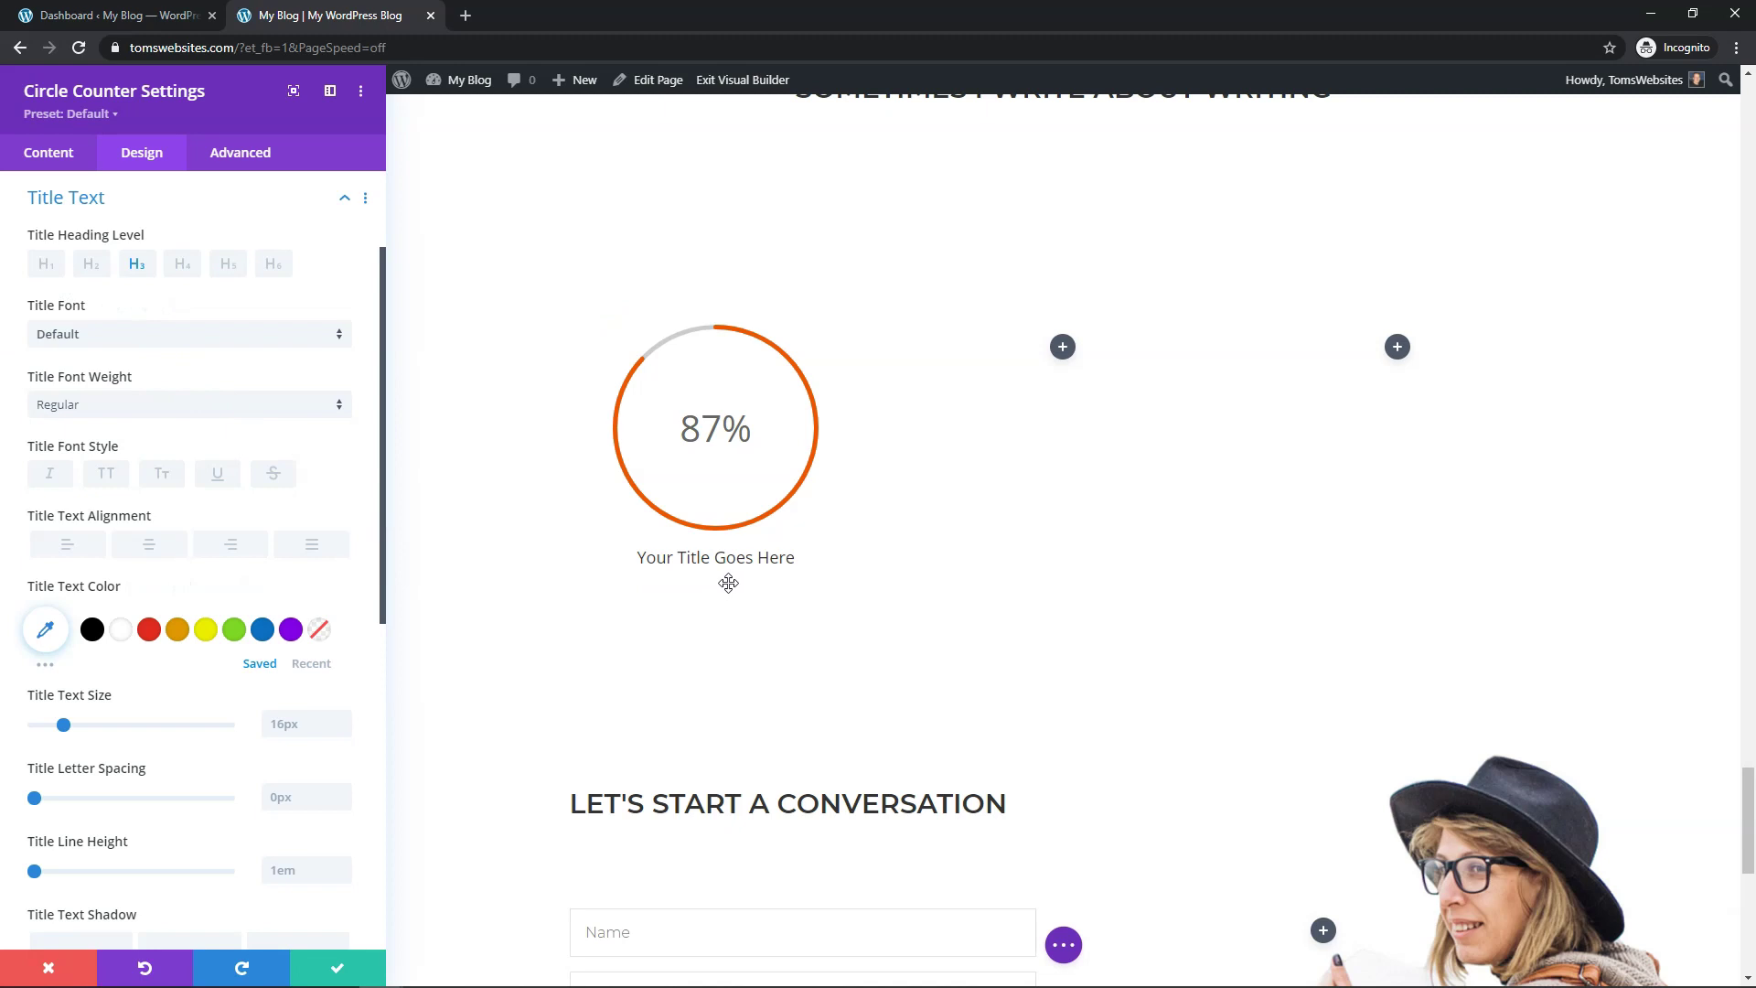
{"action": "left_click", "coordinate": [119, 410]}
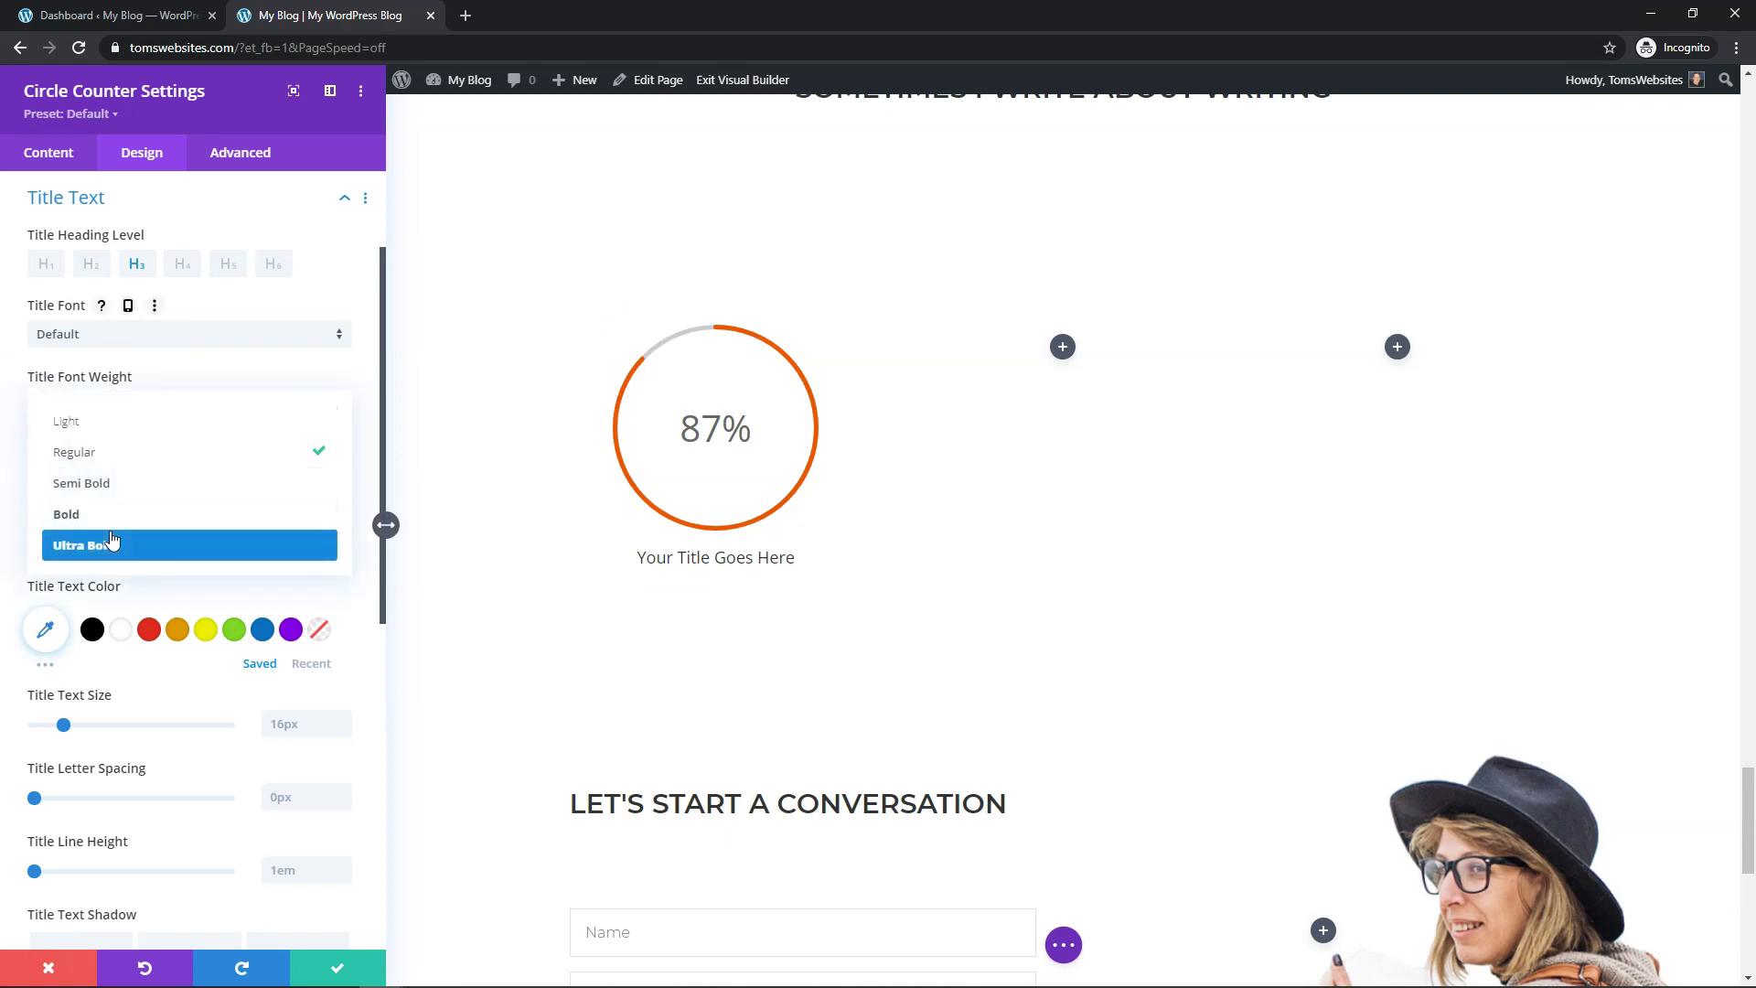
{"action": "left_click", "coordinate": [220, 544]}
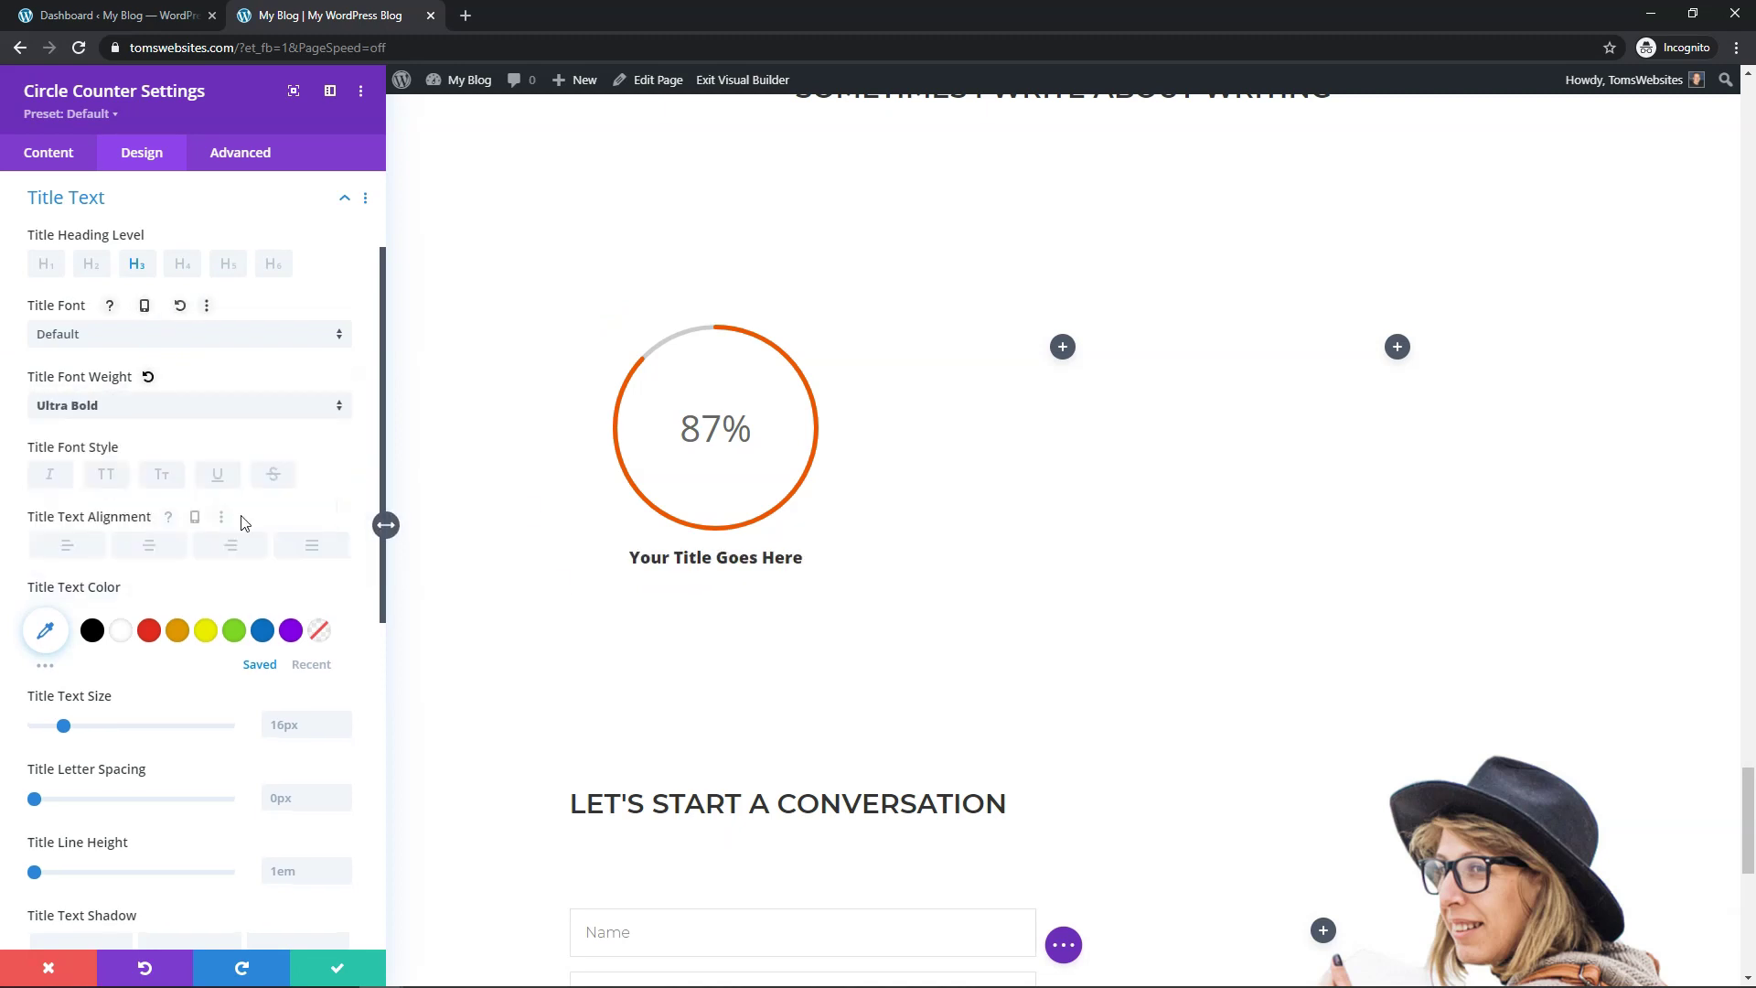
{"action": "left_click", "coordinate": [343, 717]}
{"action": "left_click", "coordinate": [343, 717]}
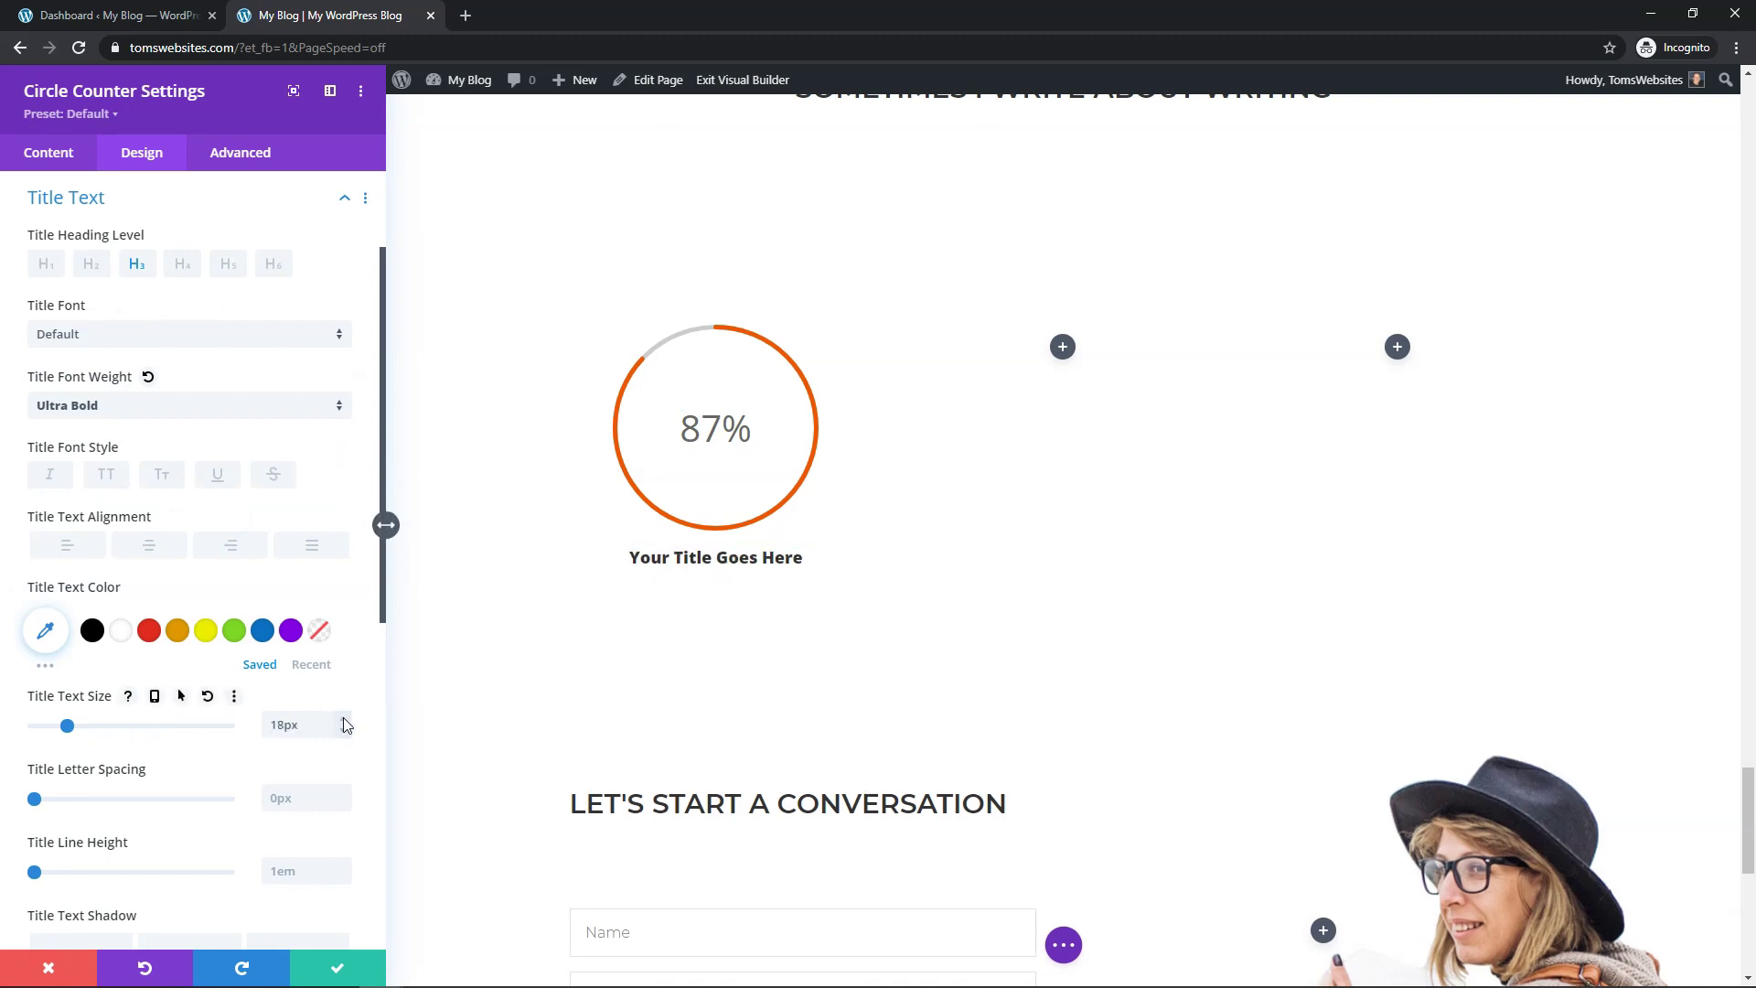
{"action": "left_click", "coordinate": [343, 717]}
{"action": "left_click", "coordinate": [343, 717]}
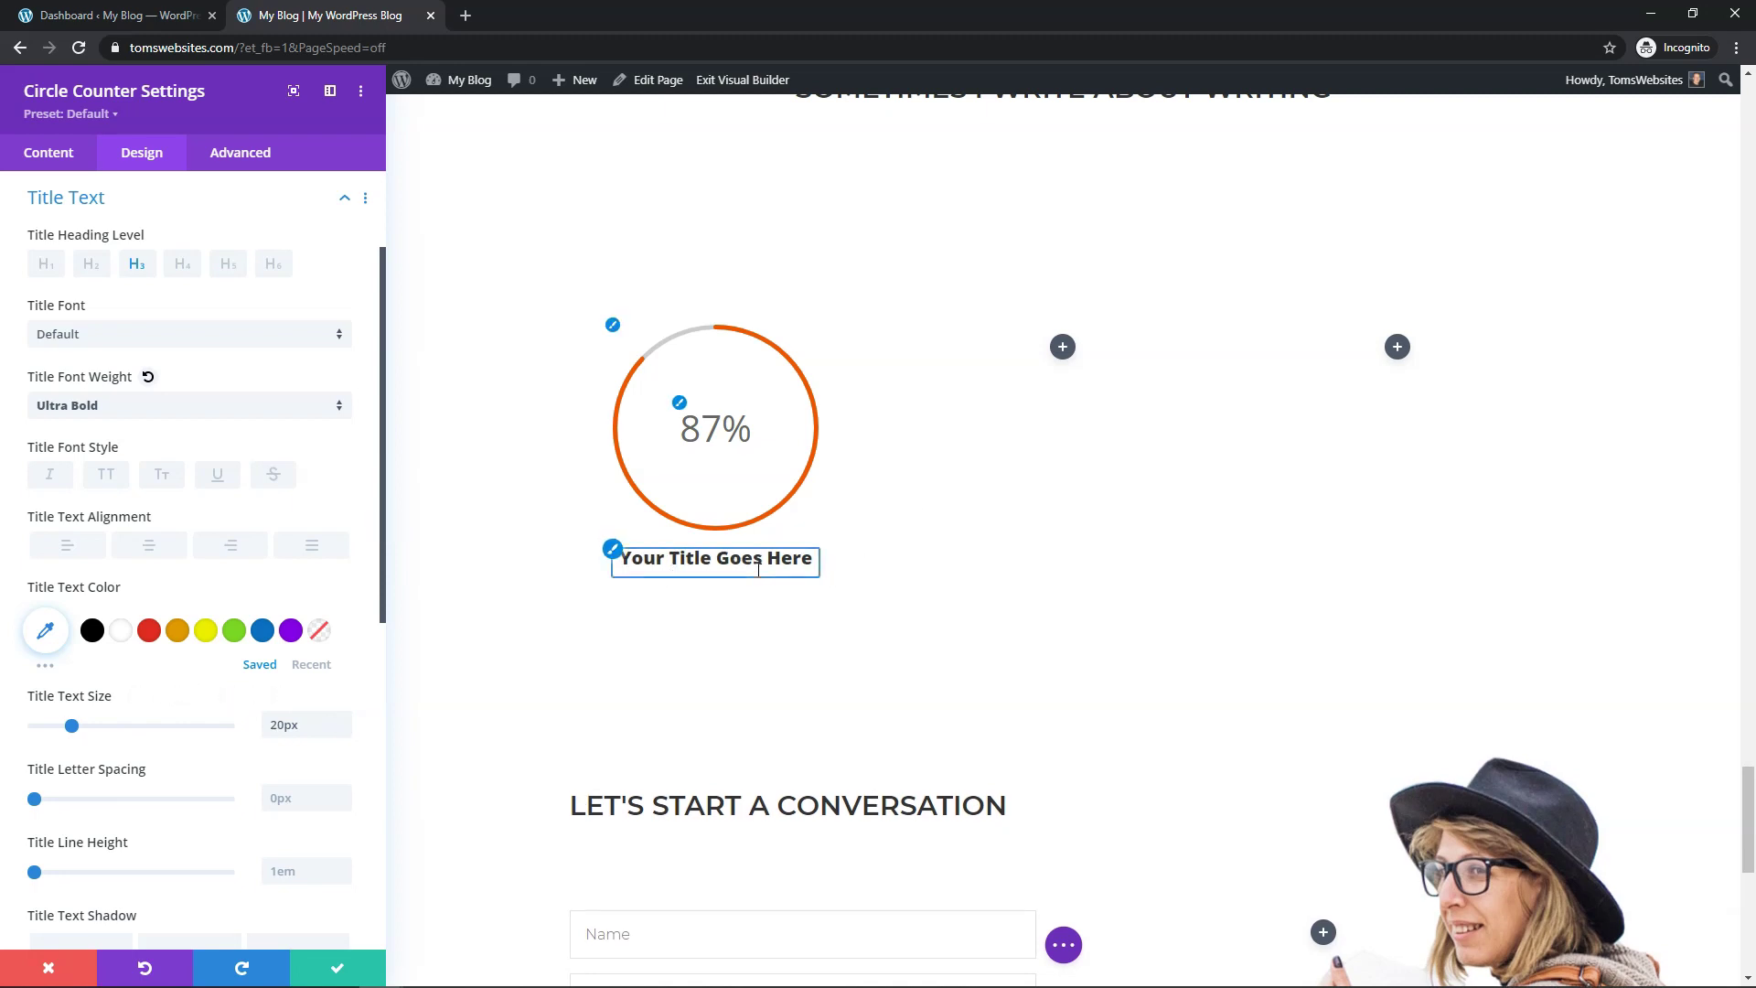
{"action": "scroll", "coordinate": [98, 501], "scroll_direction": "down", "scroll_amount": 3}
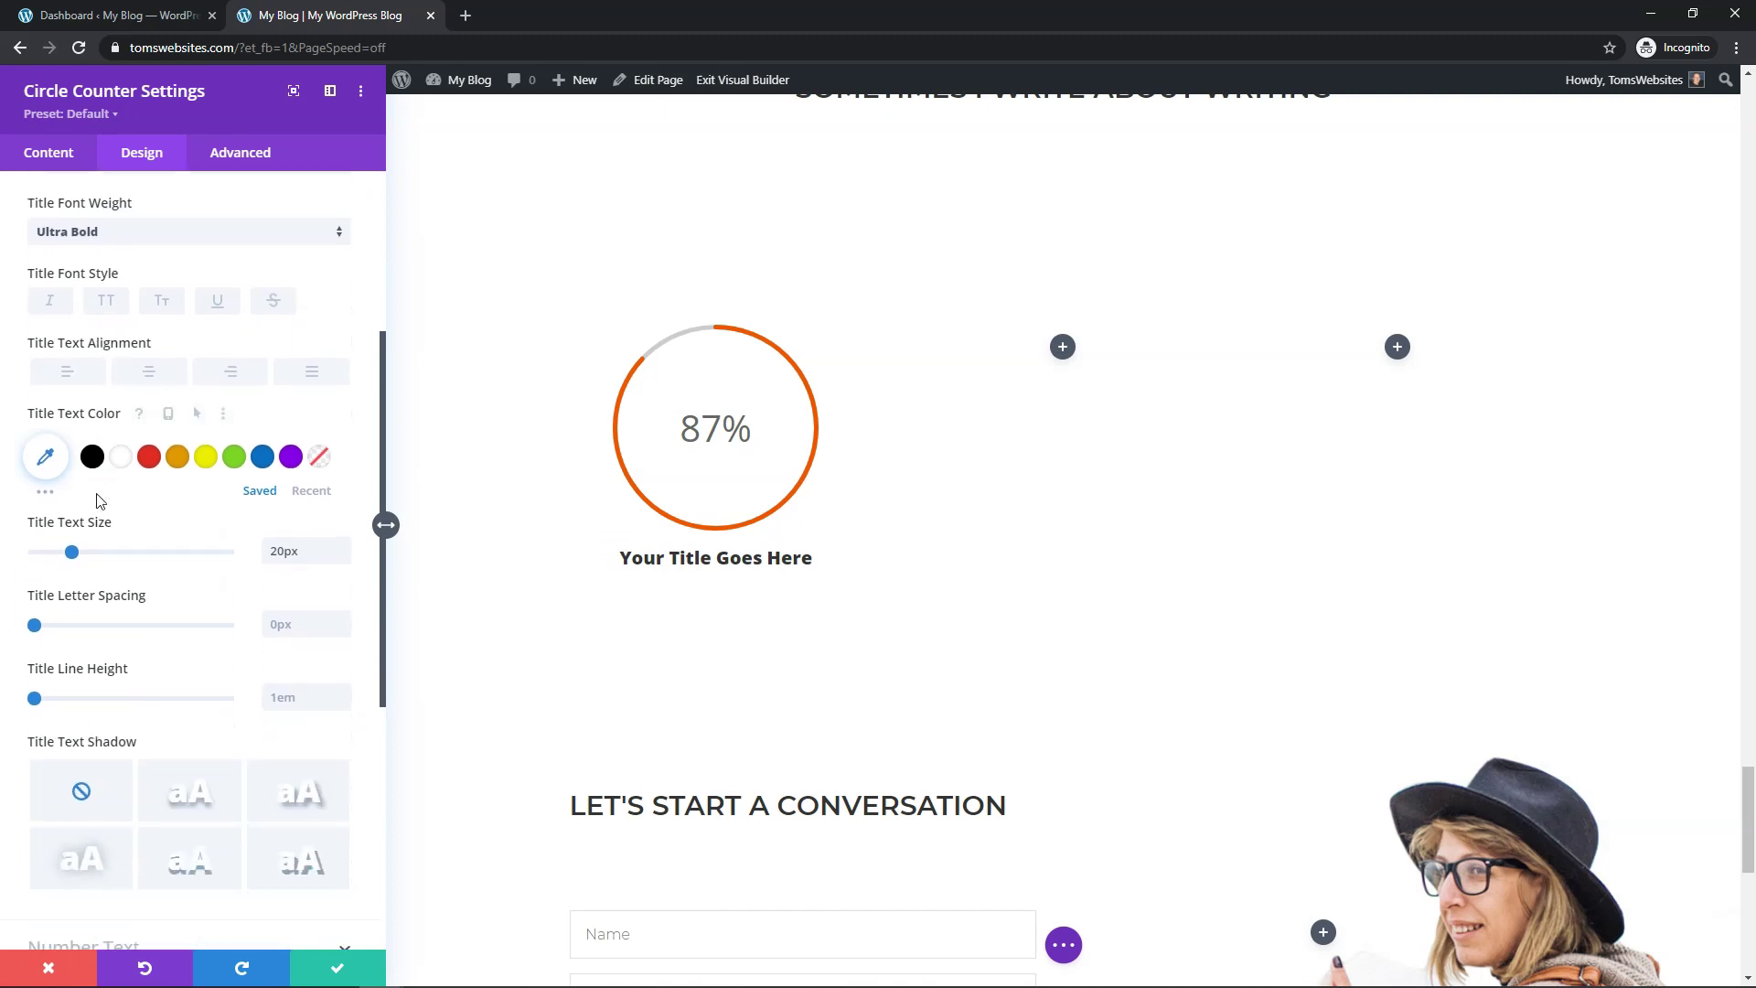
{"action": "scroll", "coordinate": [98, 501], "scroll_direction": "down", "scroll_amount": 3}
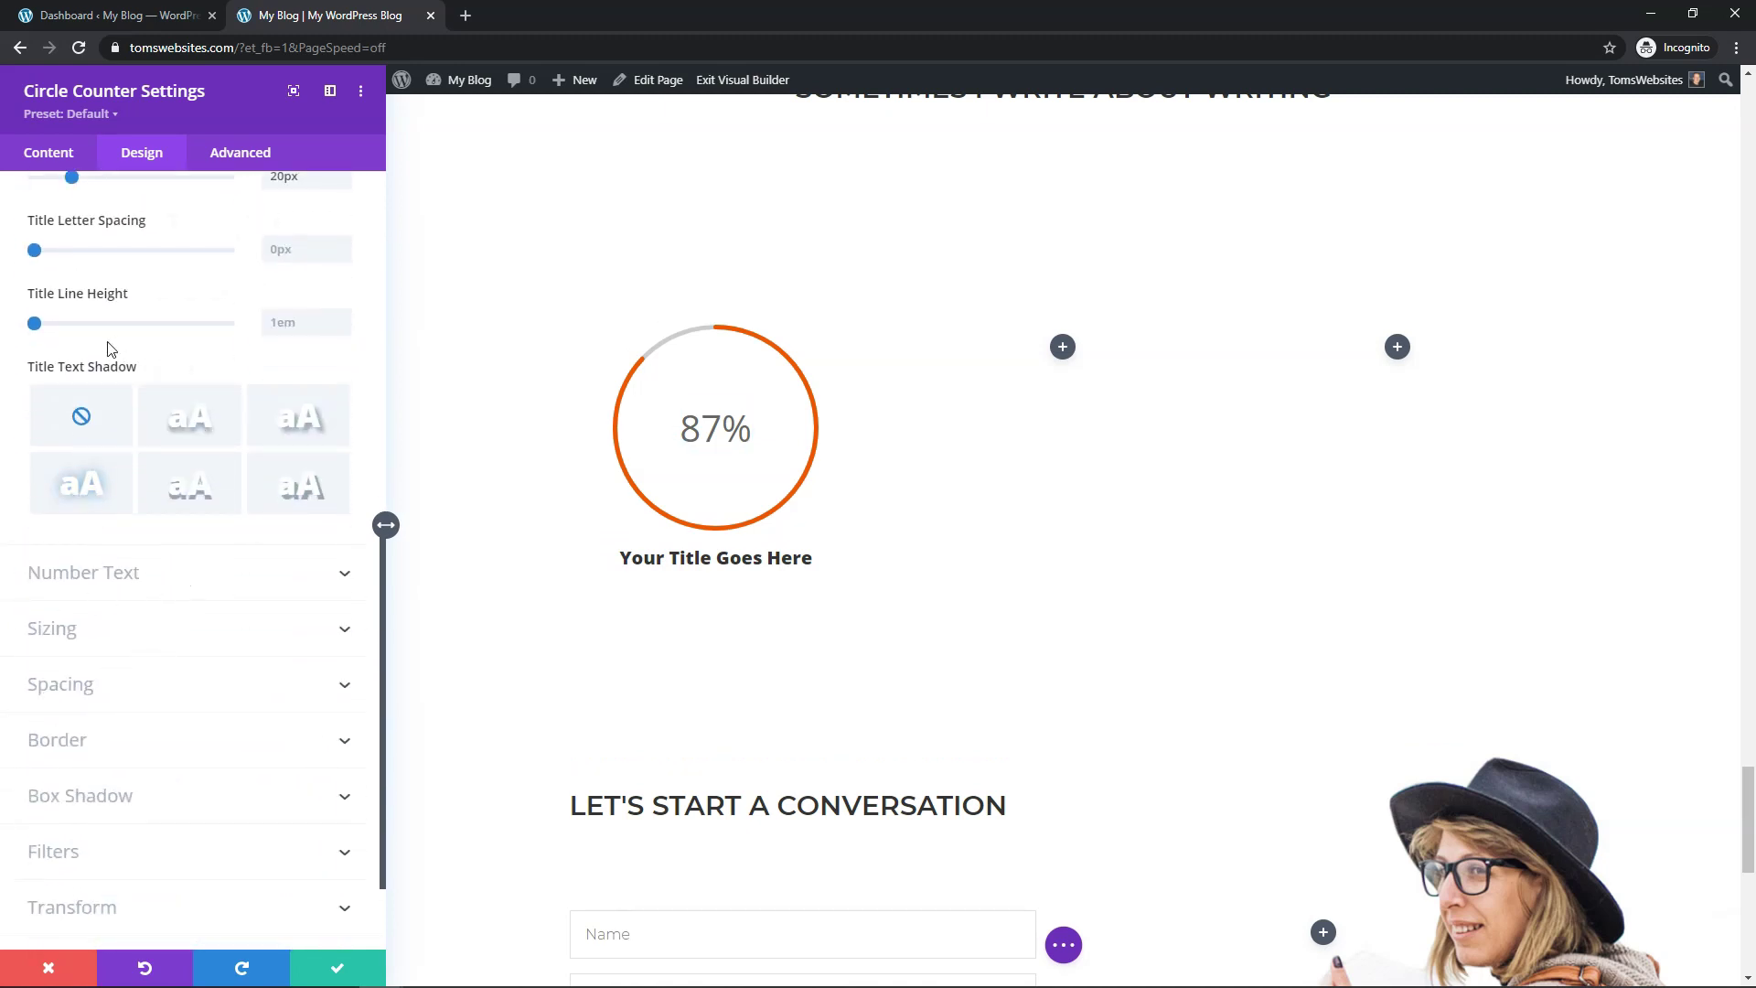
Make the 87% number Semi Bold, non-italic, and centre-aligned inside the circle.
{"action": "left_click", "coordinate": [195, 581]}
{"action": "scroll", "coordinate": [195, 353], "scroll_direction": "up", "scroll_amount": 3}
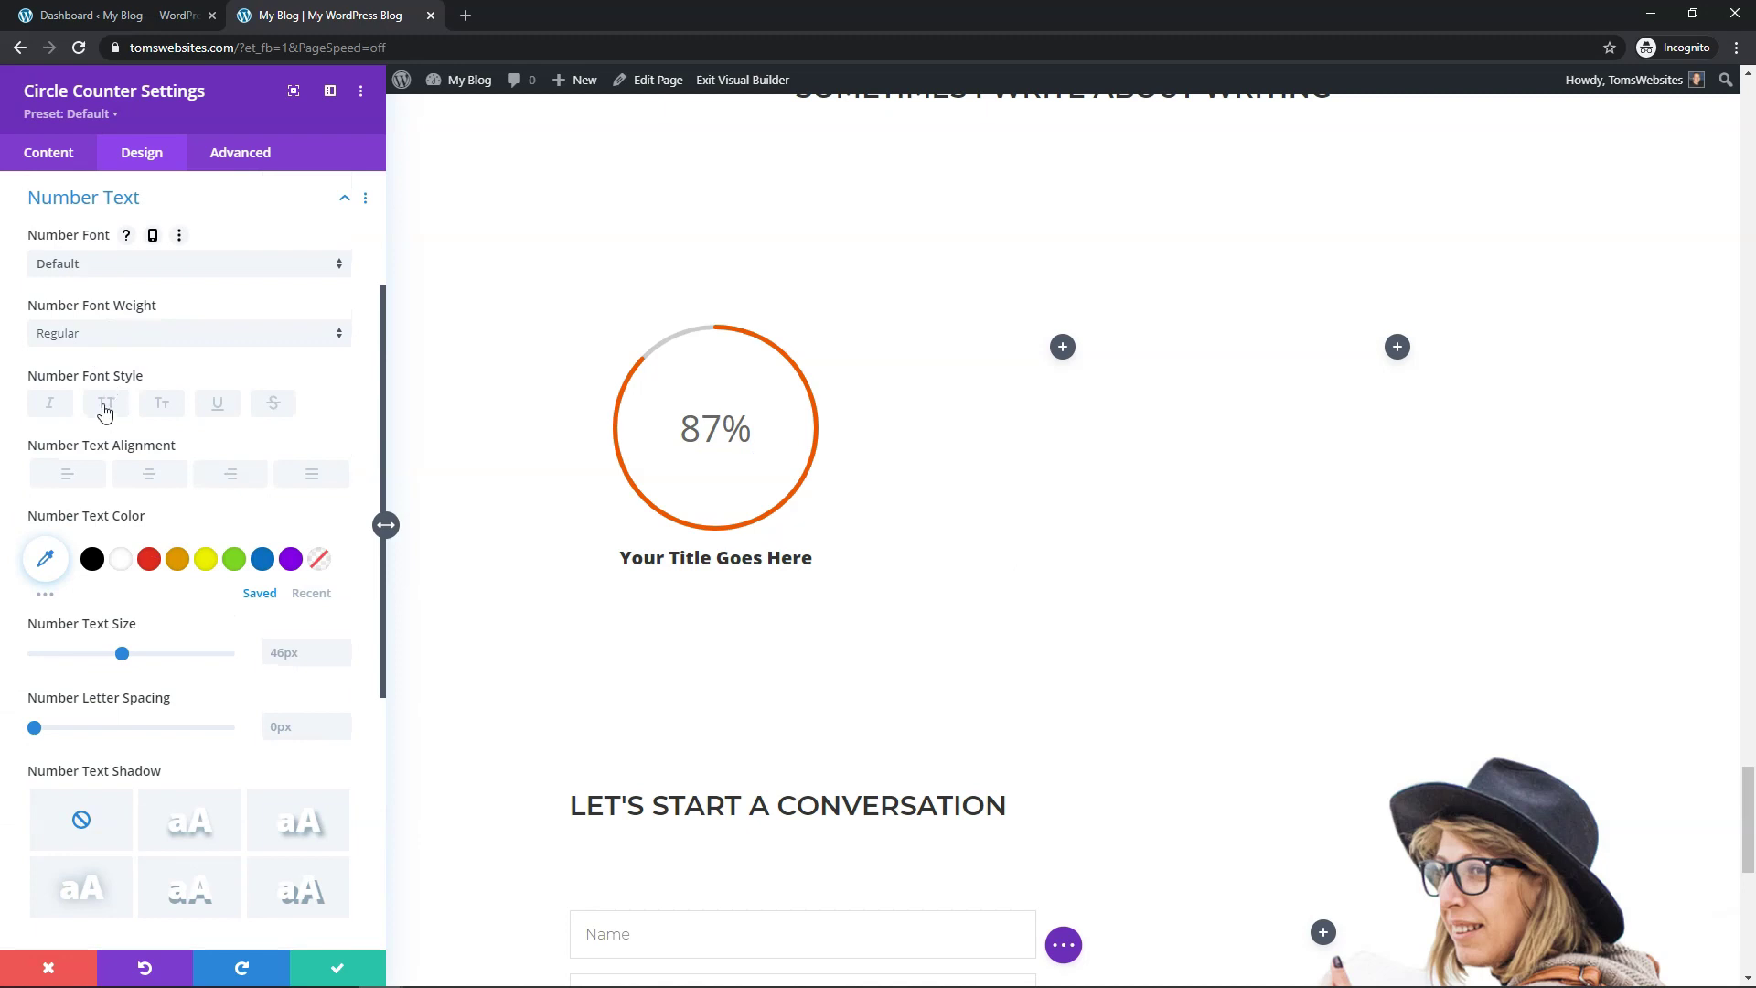
{"action": "left_click", "coordinate": [116, 337]}
{"action": "left_click", "coordinate": [82, 413]}
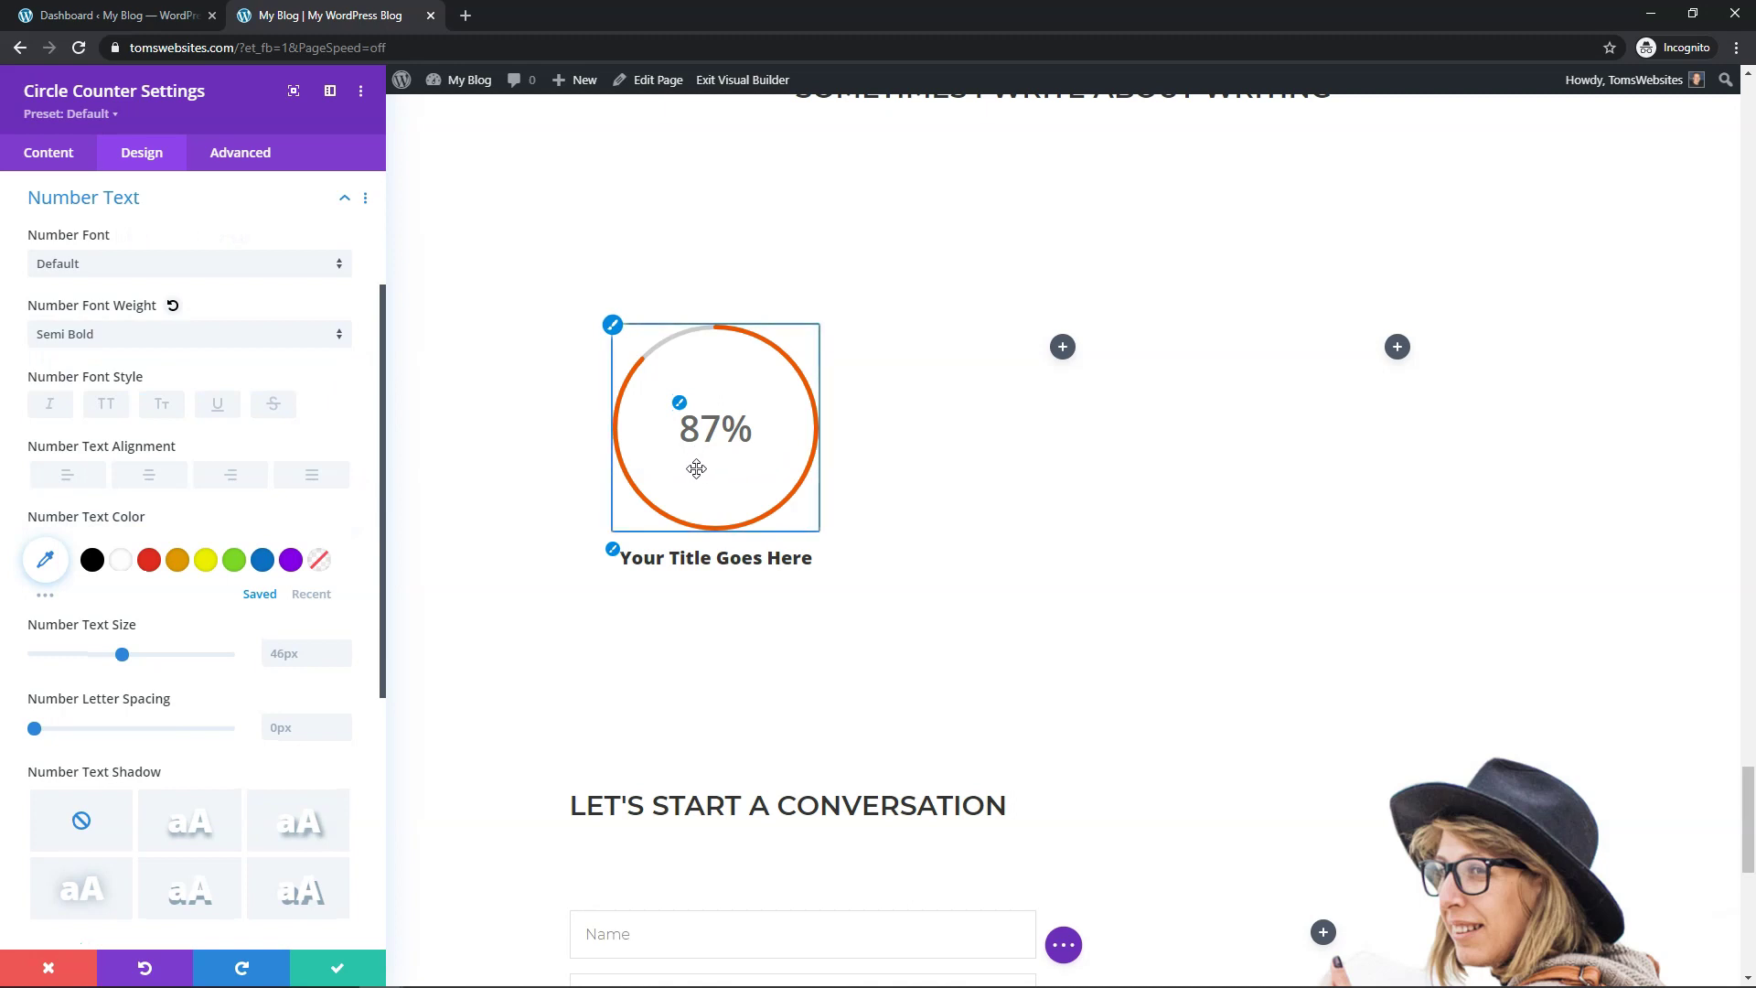
{"action": "left_click", "coordinate": [49, 403]}
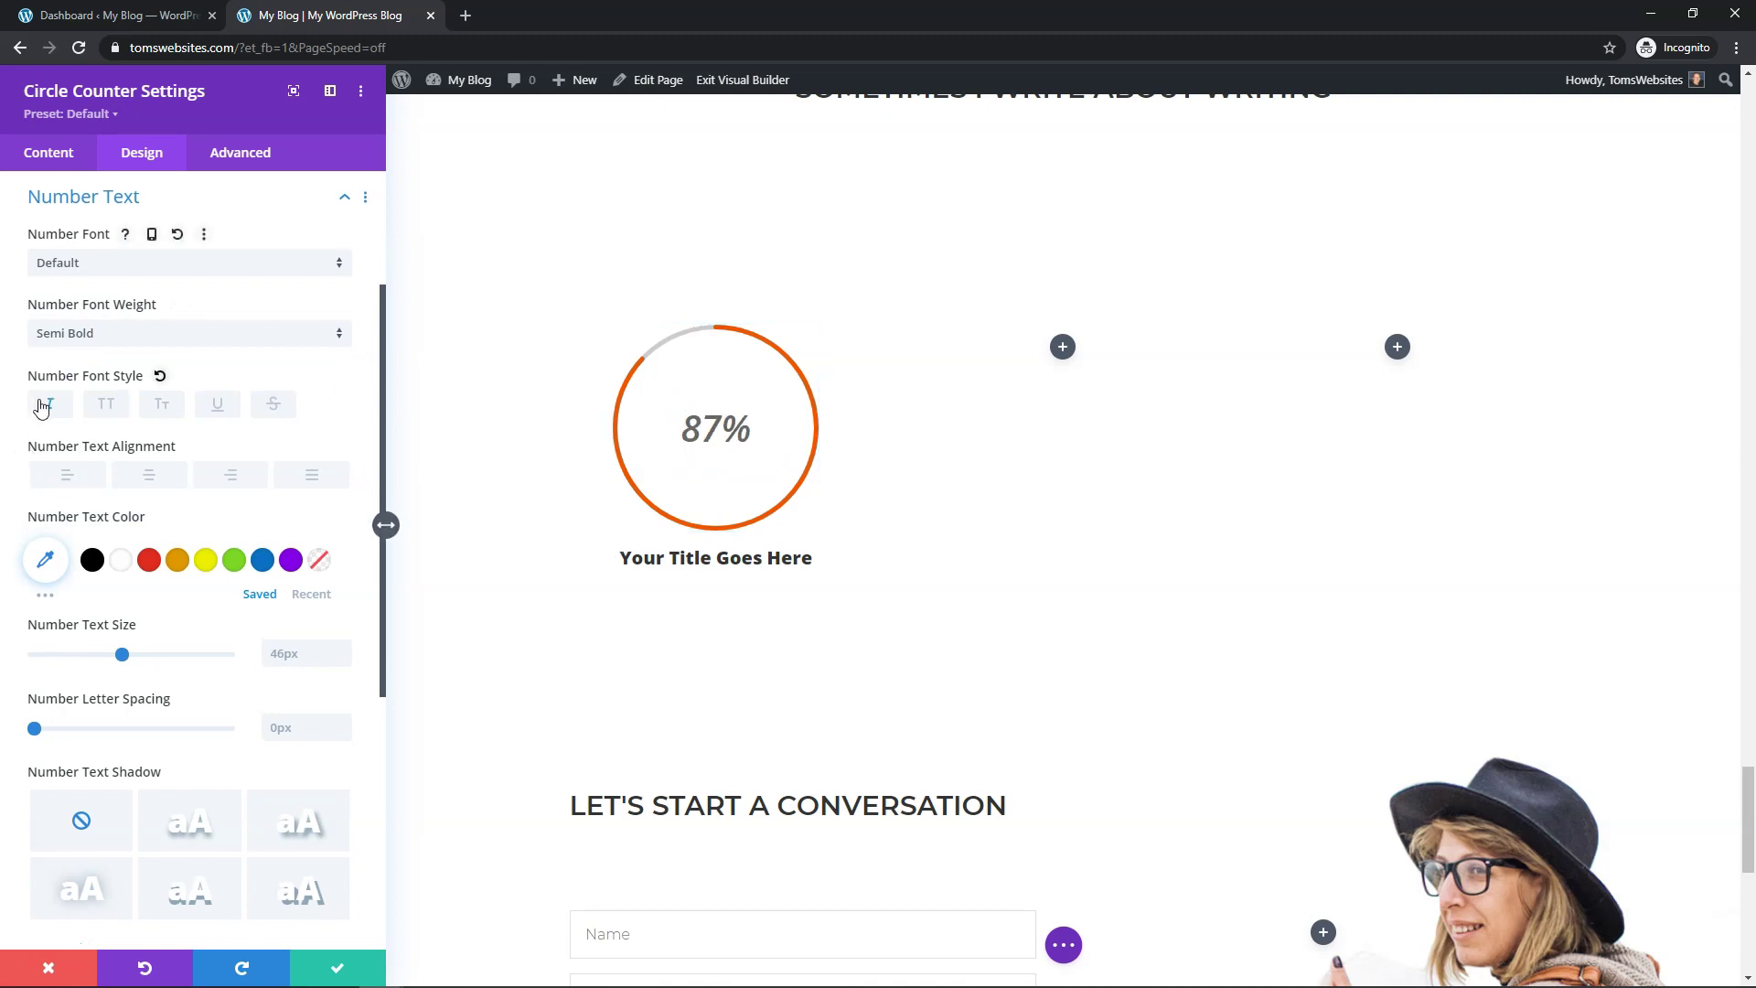
{"action": "left_click", "coordinate": [53, 405]}
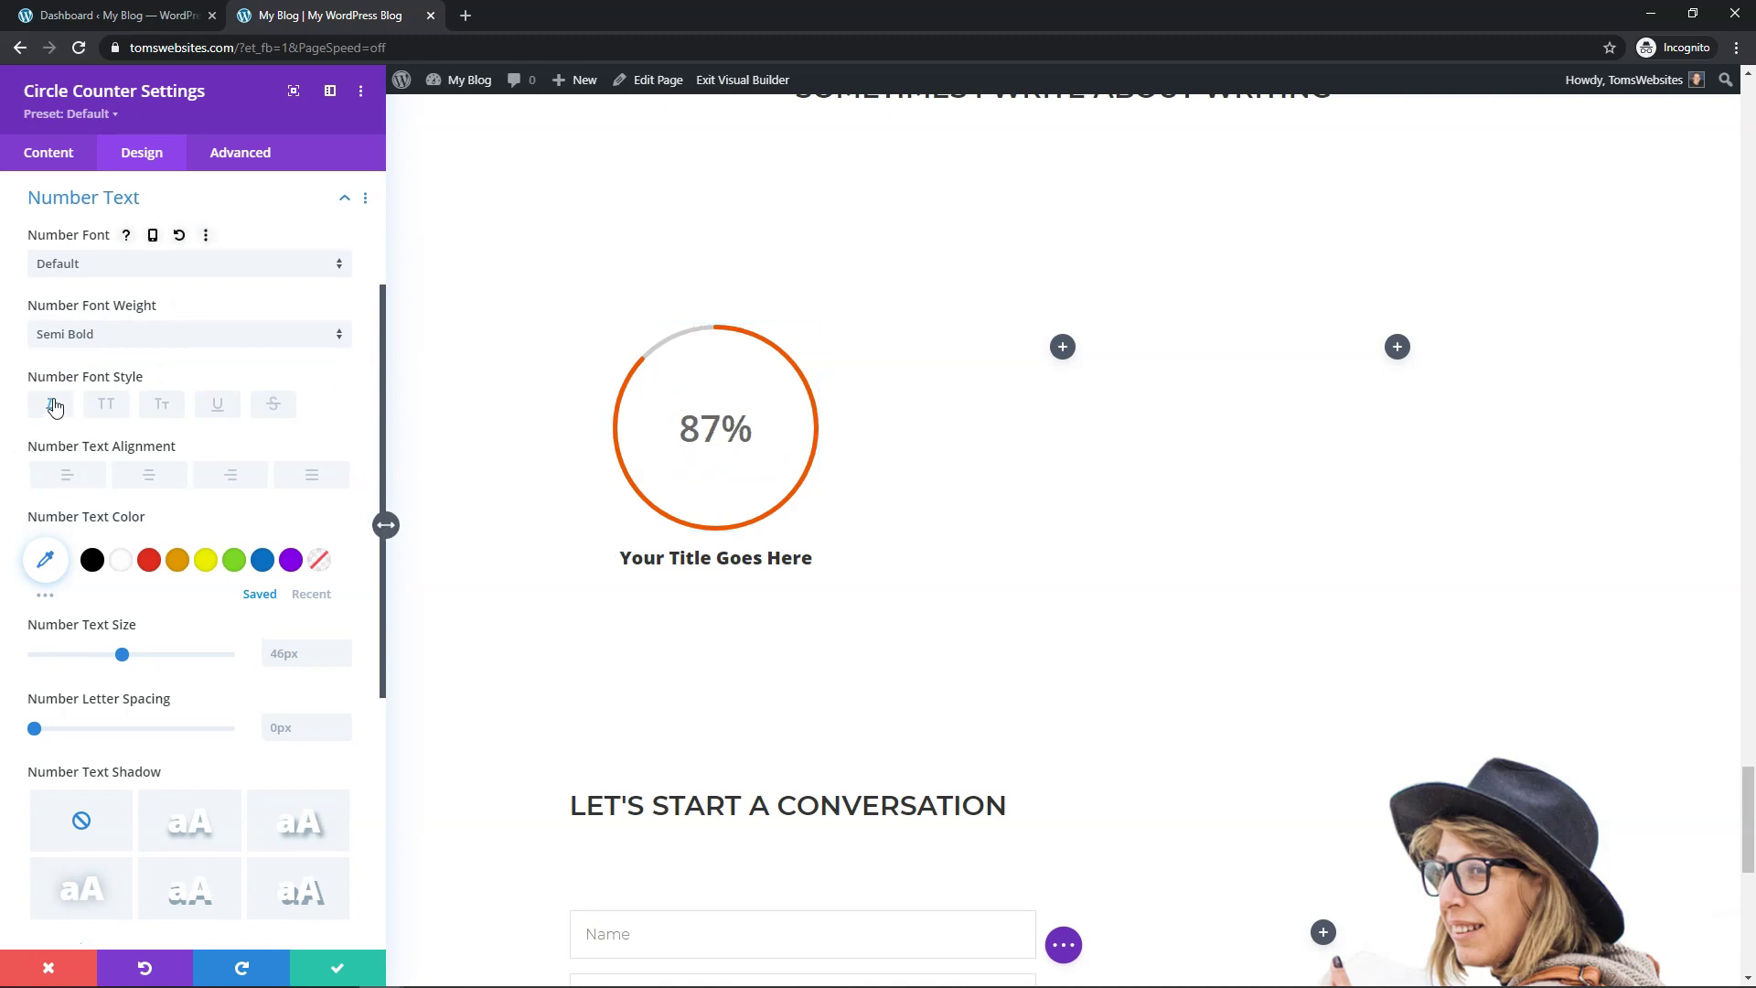
{"action": "left_click", "coordinate": [75, 482]}
{"action": "left_click", "coordinate": [151, 481]}
{"action": "left_click", "coordinate": [229, 482]}
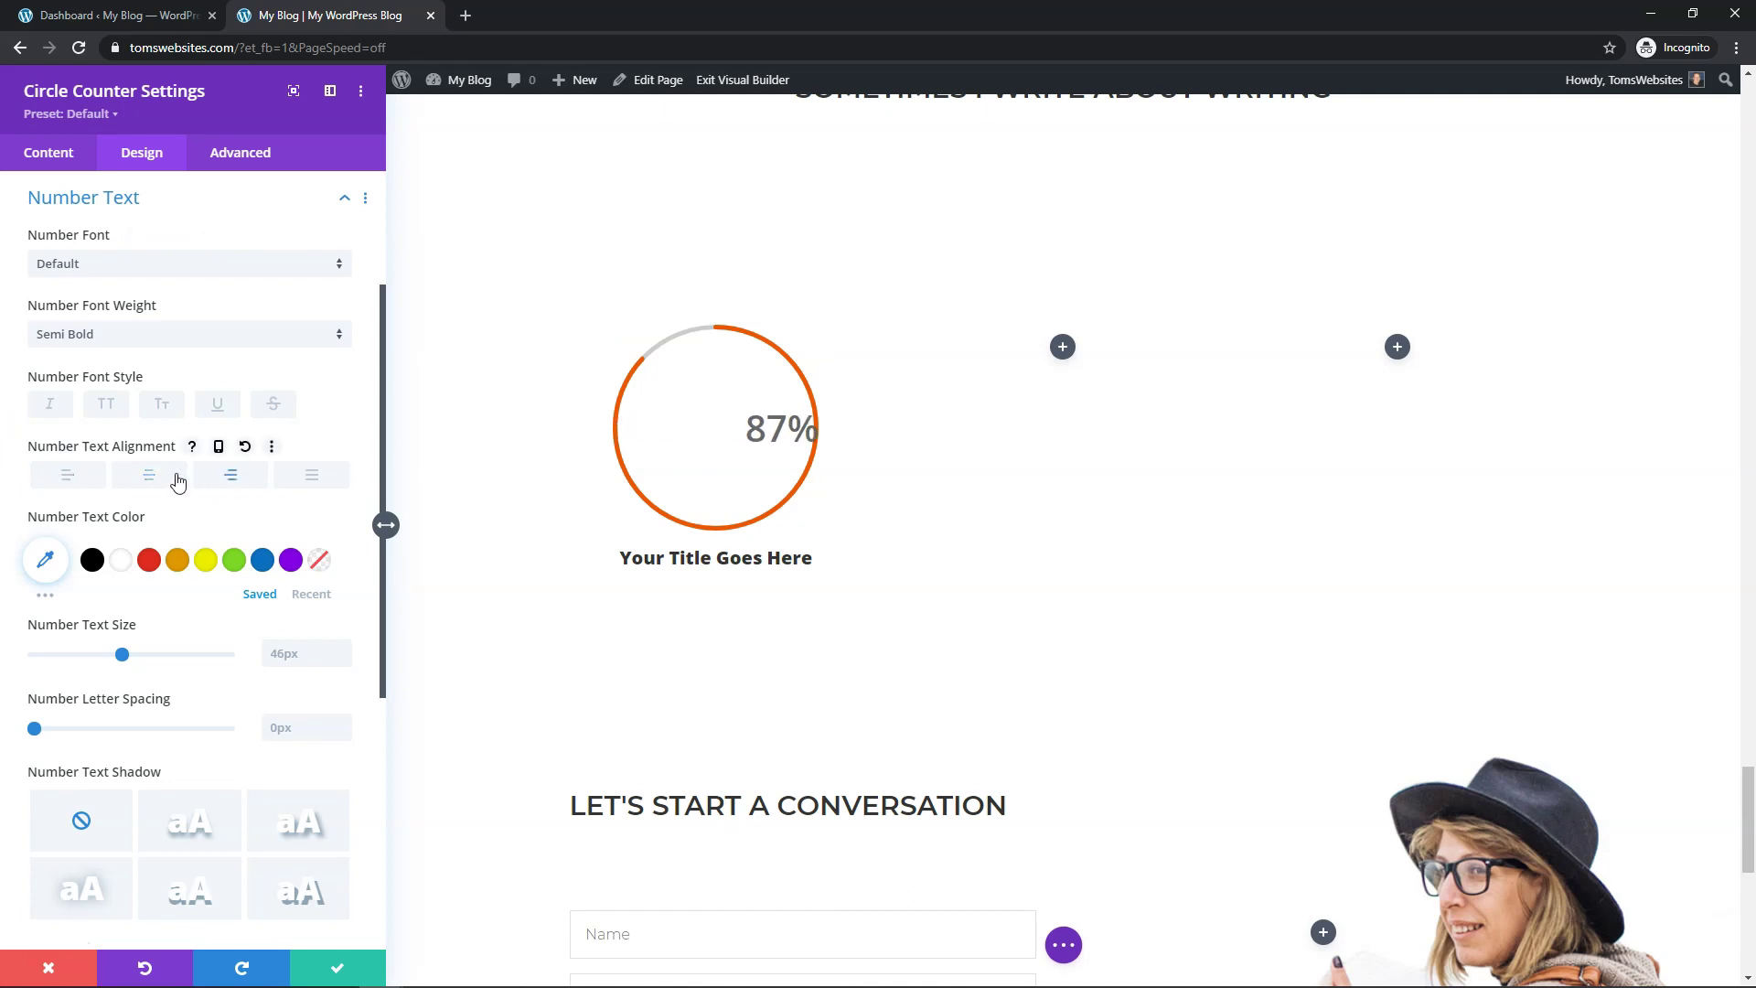
{"action": "left_click", "coordinate": [158, 473]}
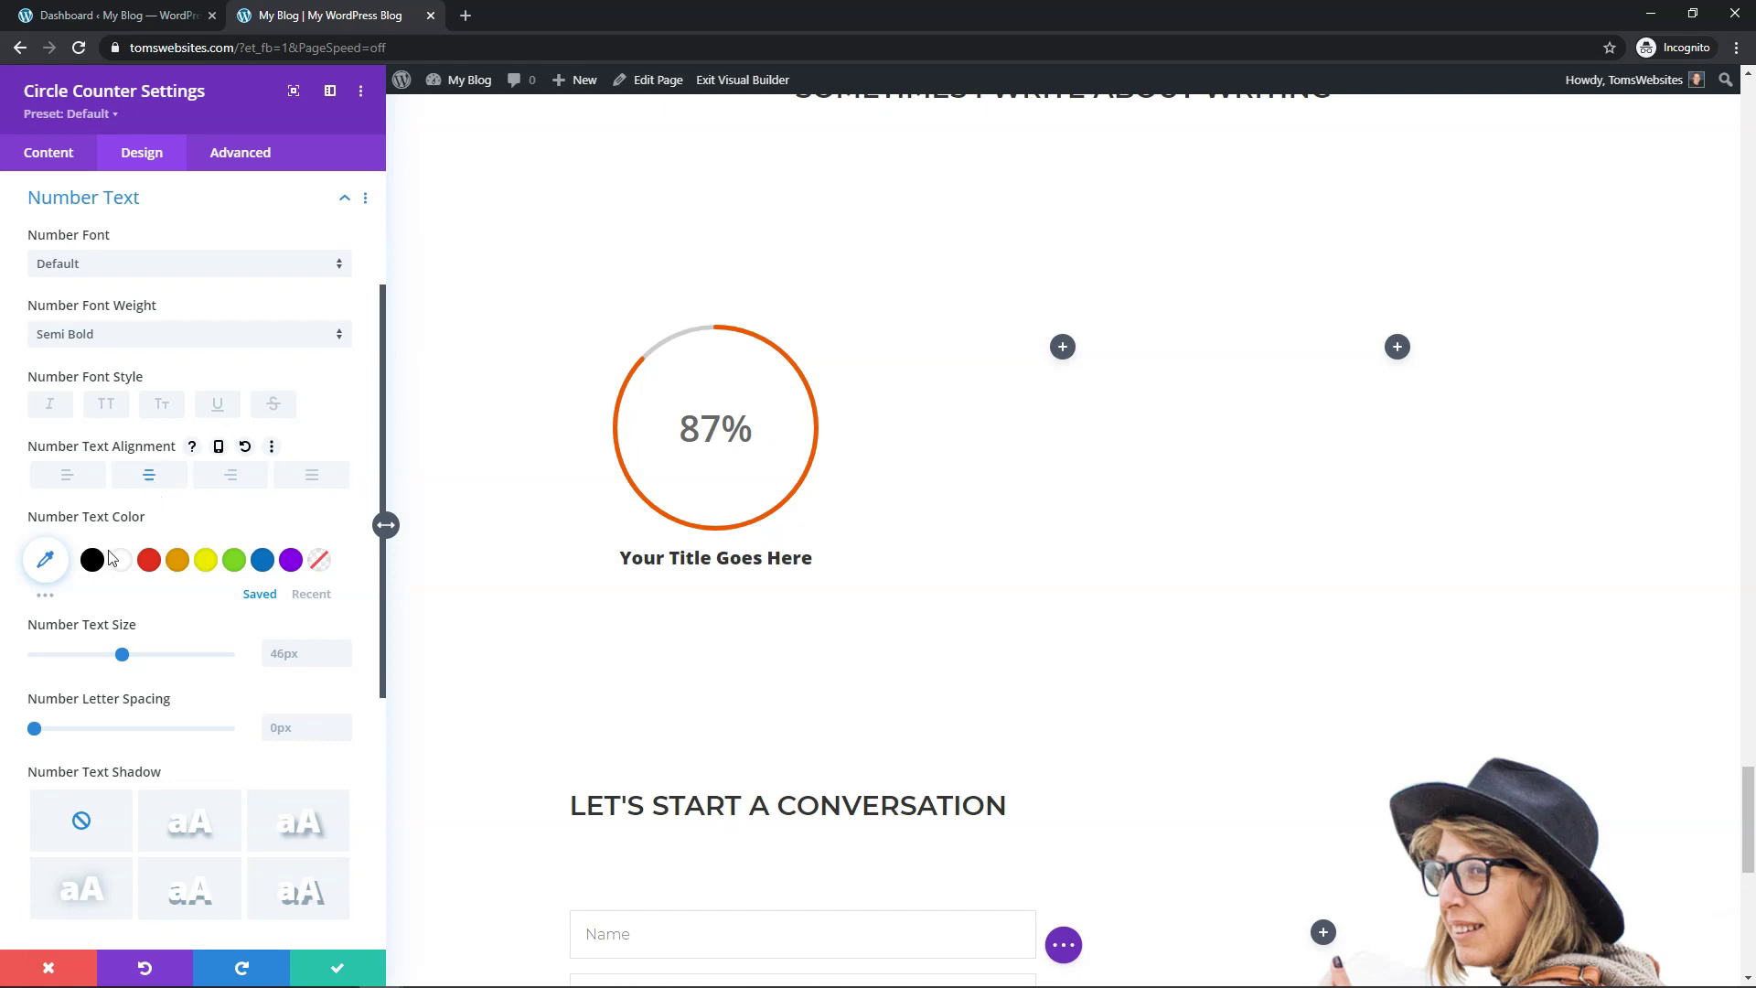
Set the 87% number's text colour to black.
{"action": "left_click", "coordinate": [148, 562]}
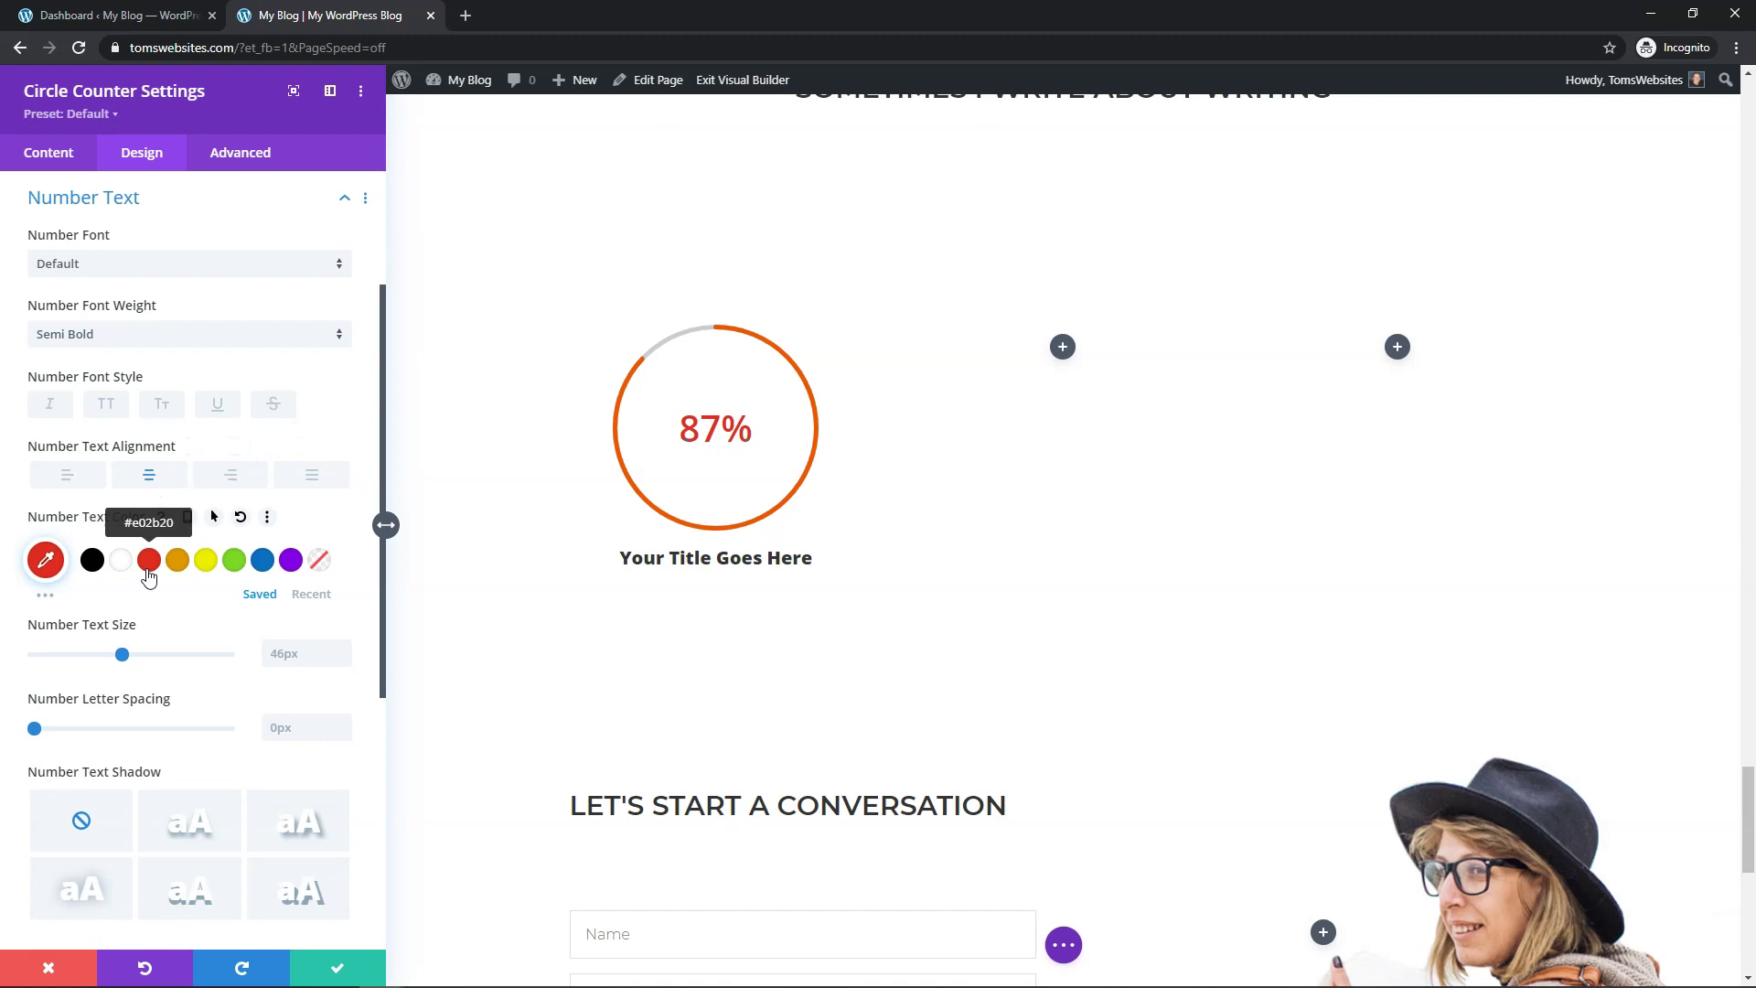
{"action": "left_click", "coordinate": [179, 566]}
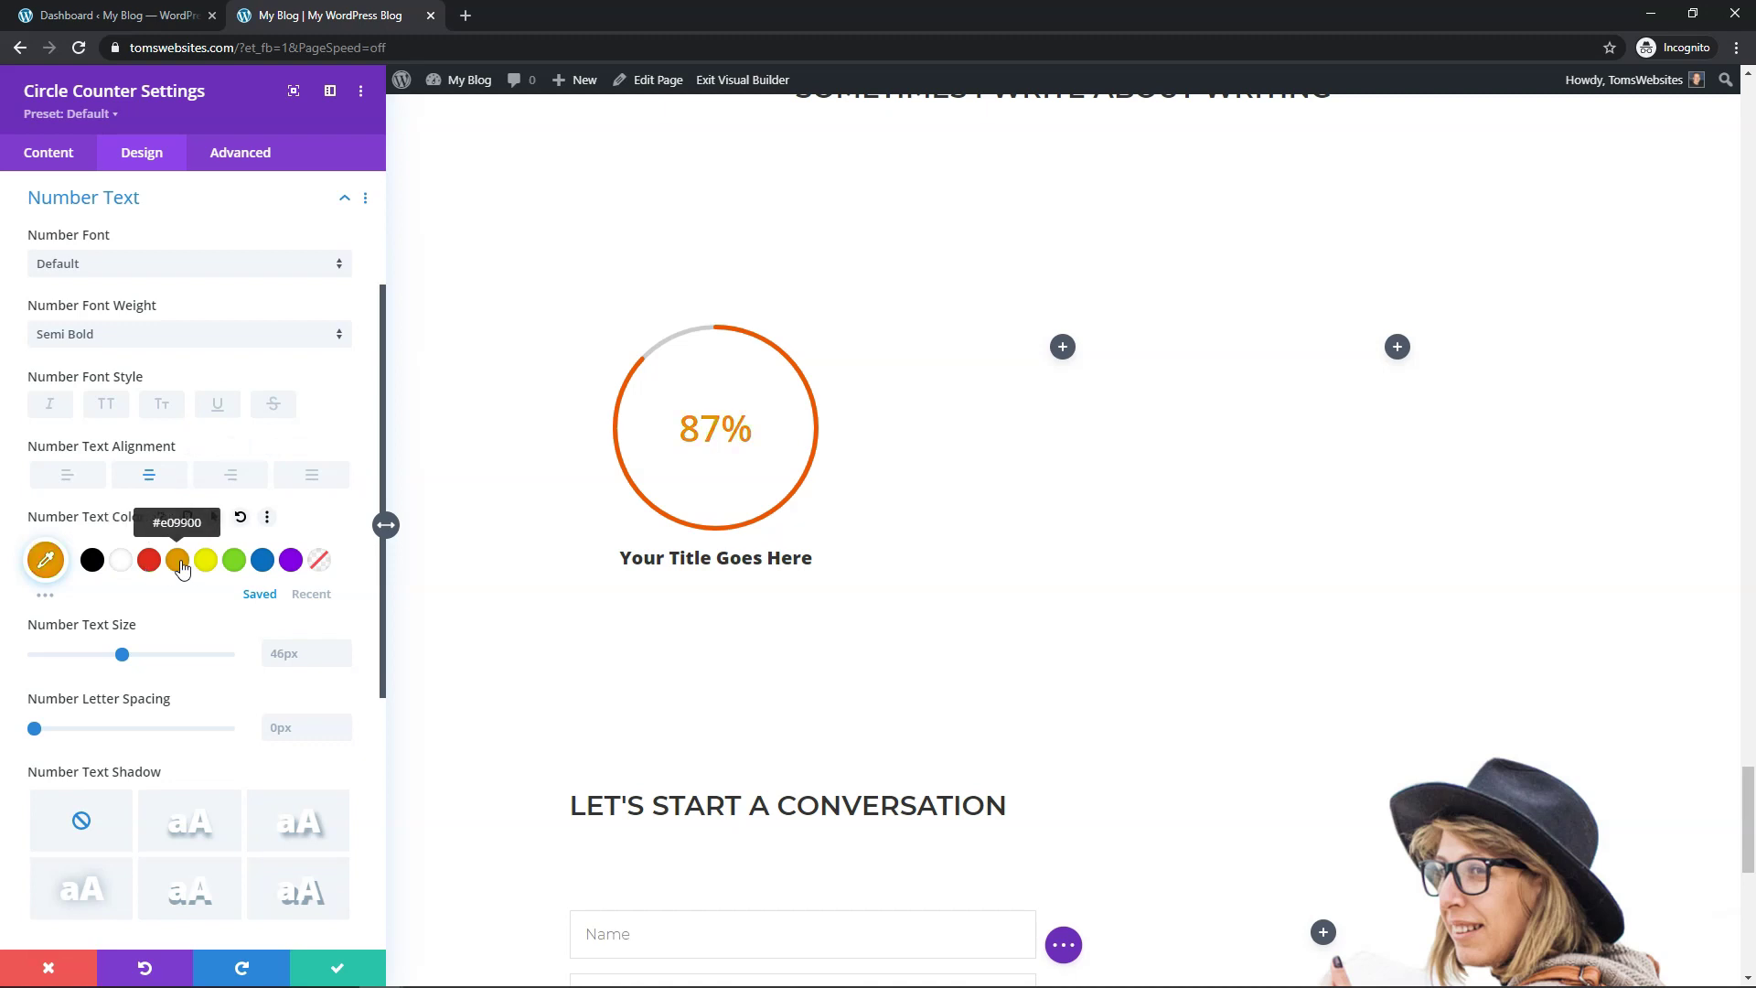
{"action": "left_click", "coordinate": [93, 562]}
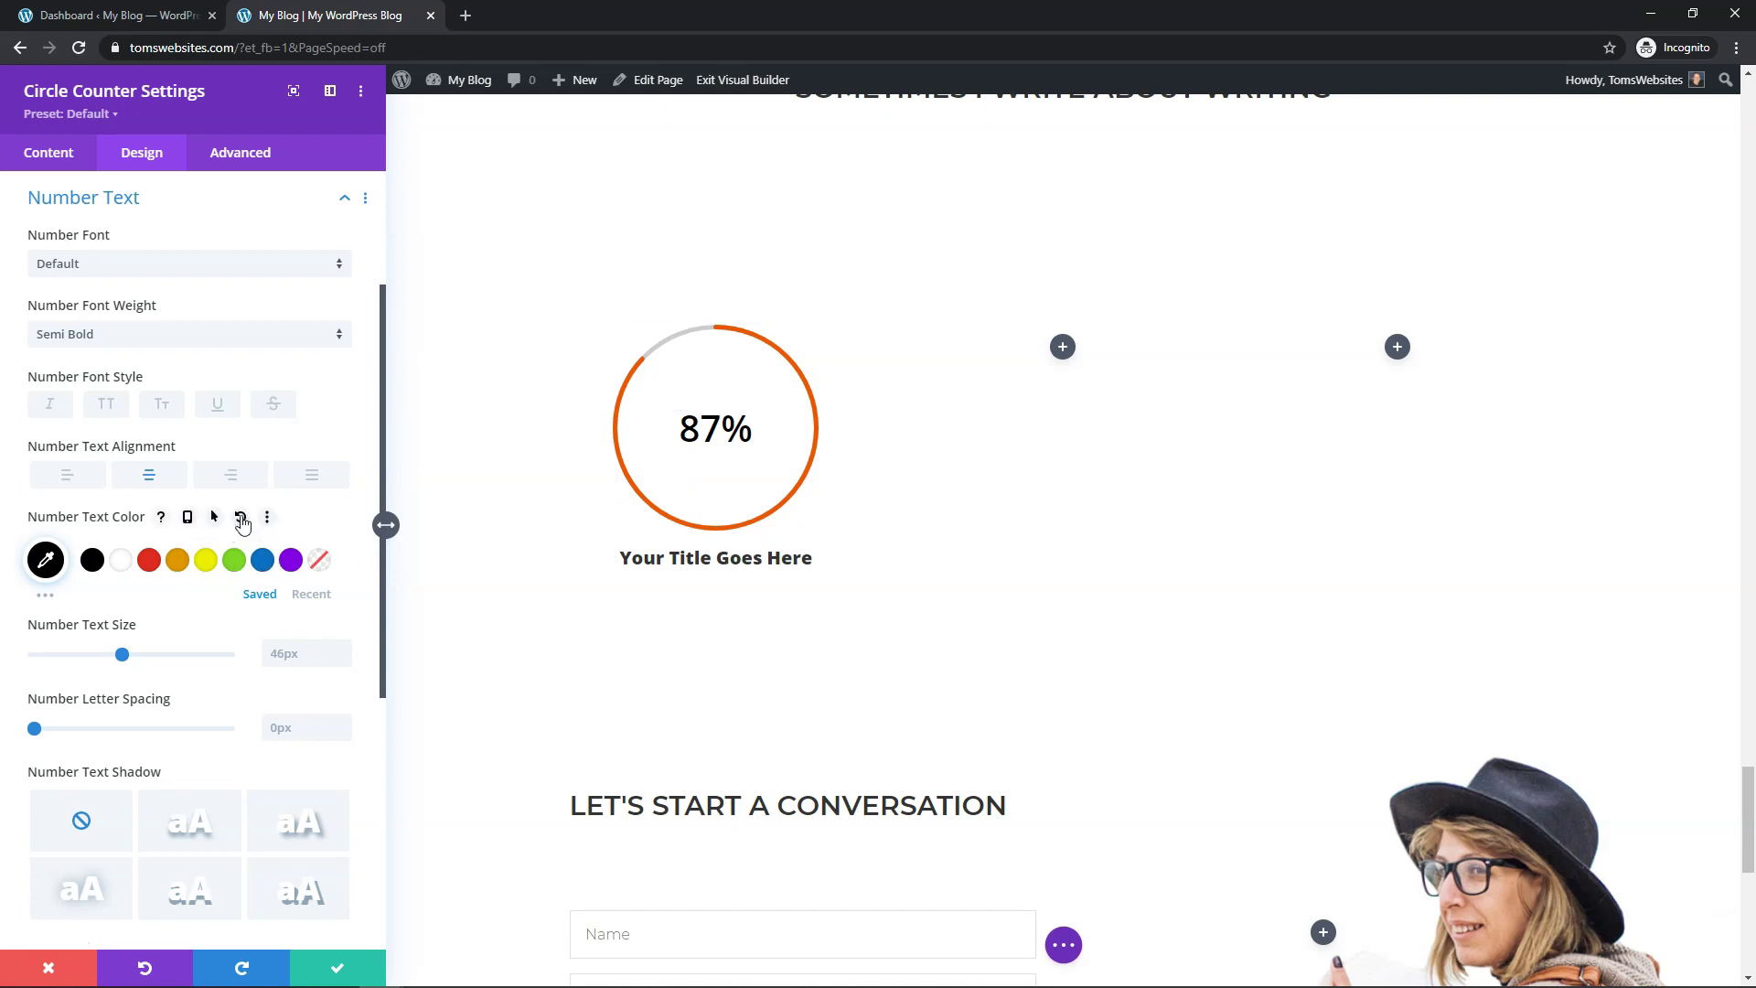
{"action": "left_click", "coordinate": [241, 519]}
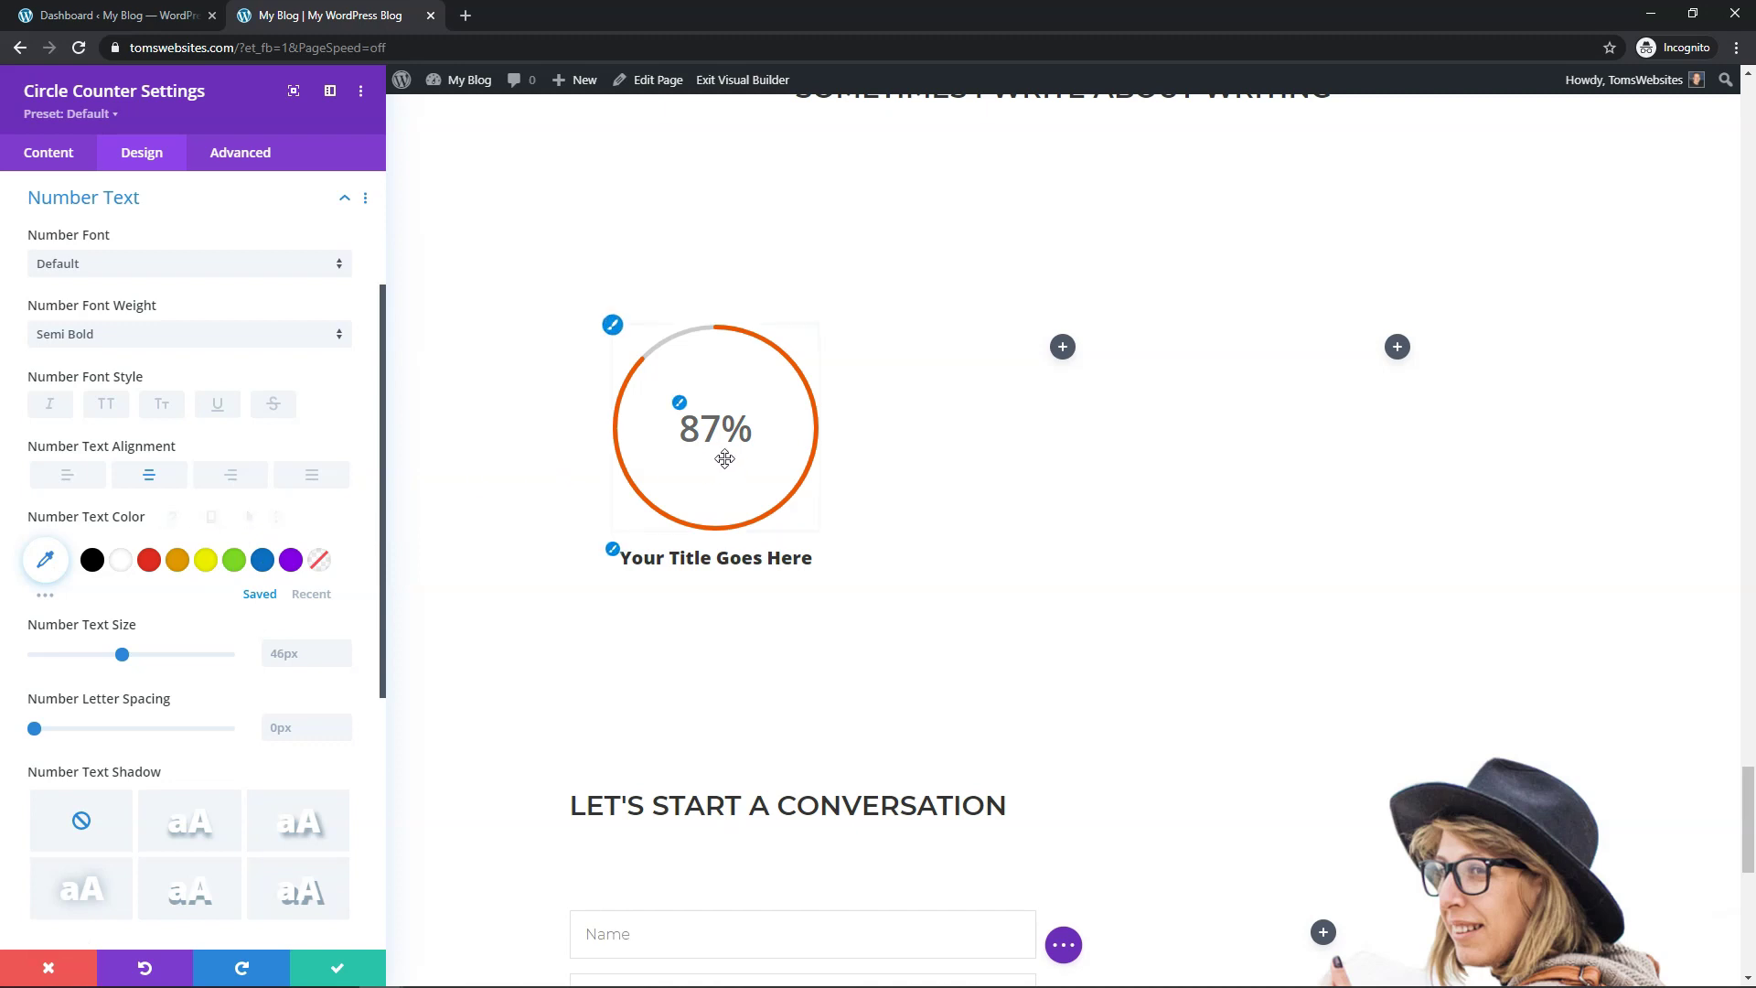
{"action": "left_click", "coordinate": [93, 559]}
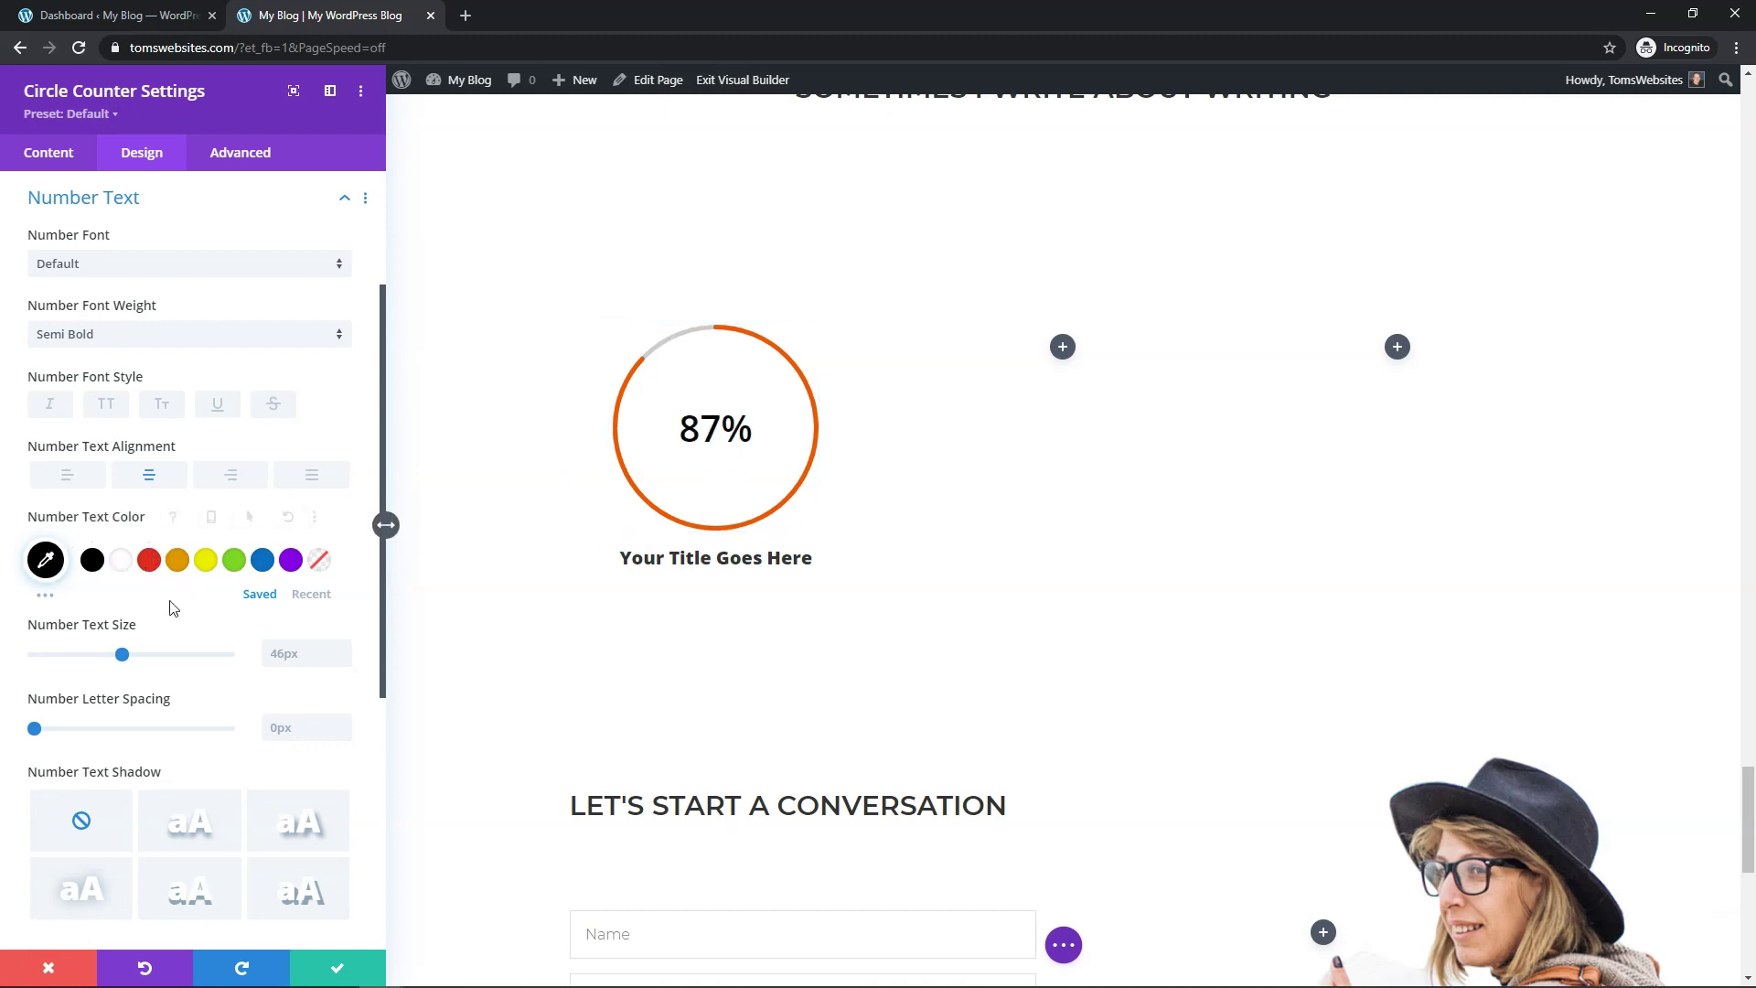
Try different Max Width values in the Sizing settings, then reset it to the default 225px.
{"action": "scroll", "coordinate": [173, 608], "scroll_direction": "down", "scroll_amount": 4}
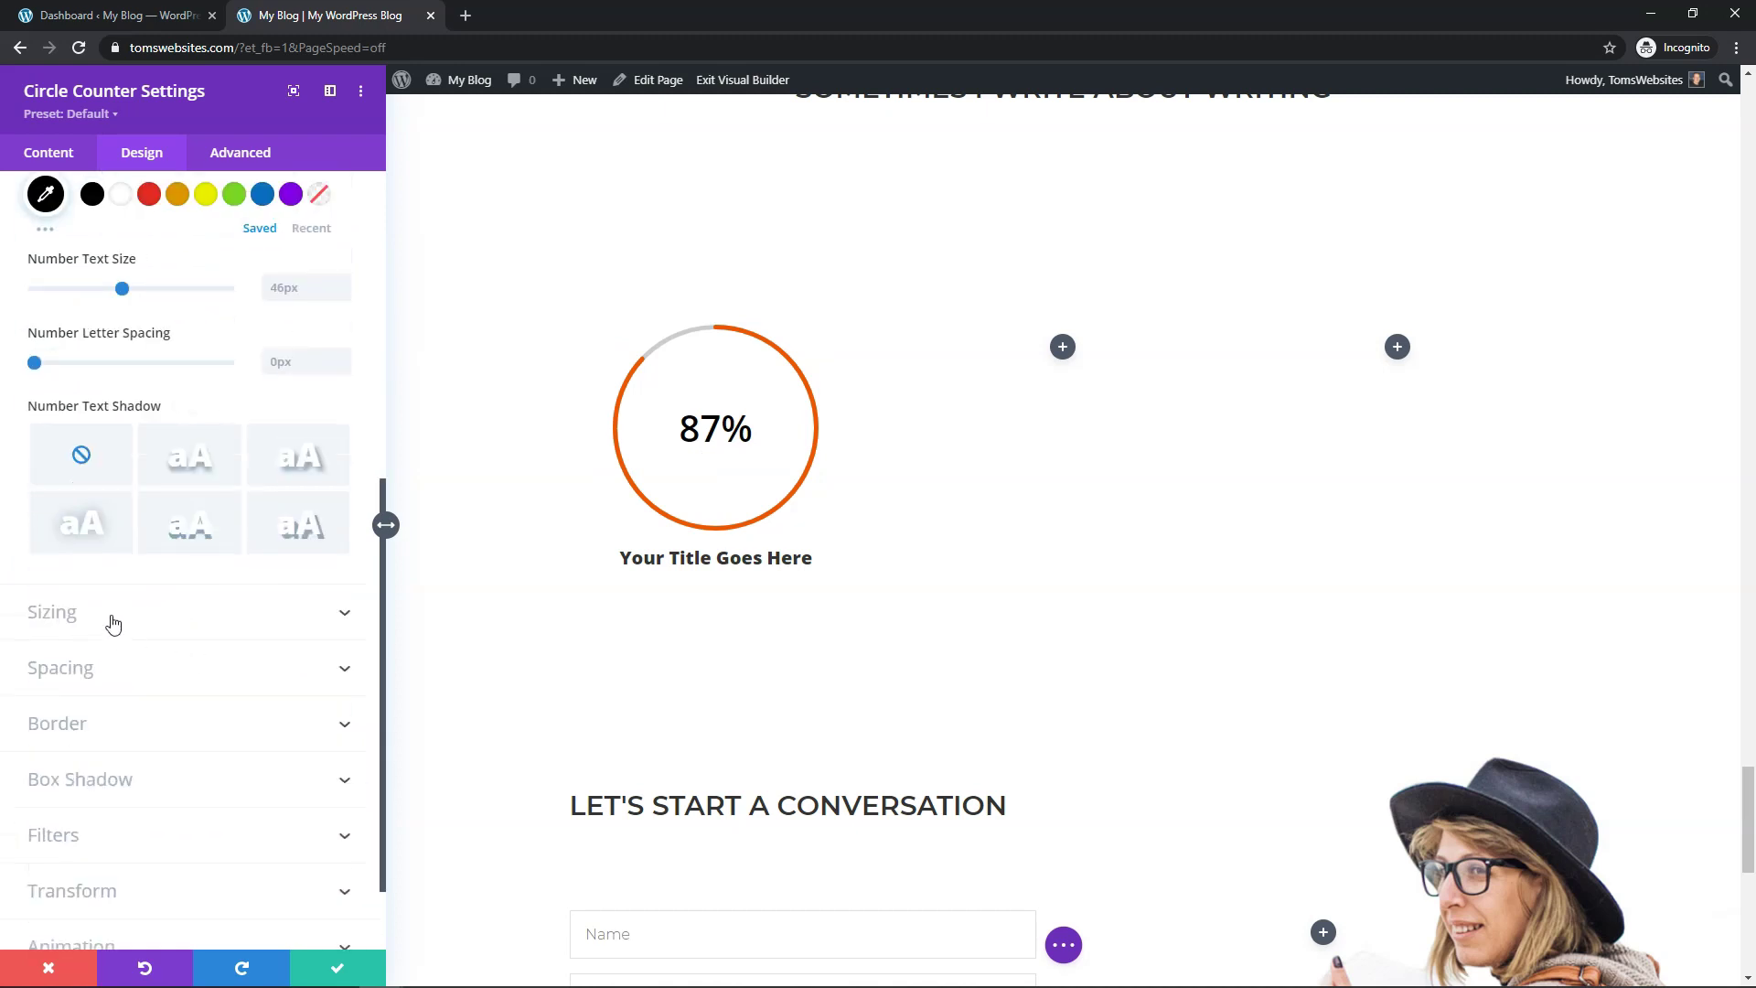
{"action": "left_click", "coordinate": [113, 624]}
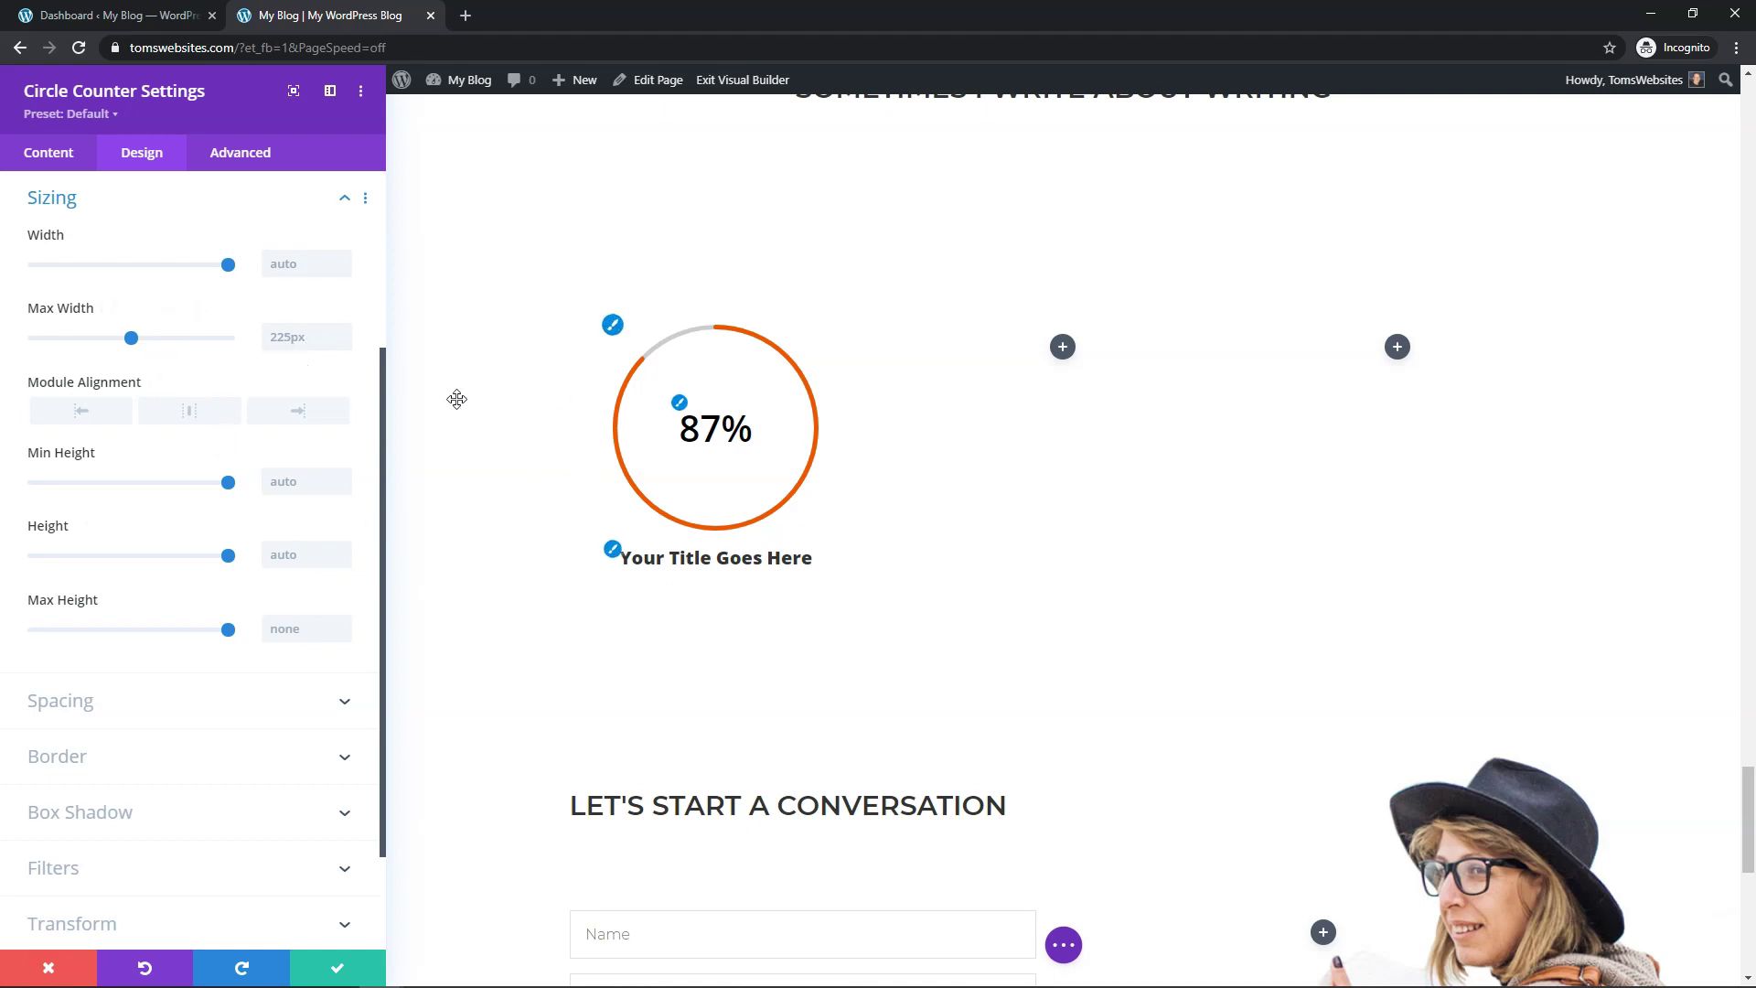
{"action": "left_click_drag", "start_coordinate": [130, 342], "coordinate": [79, 345]}
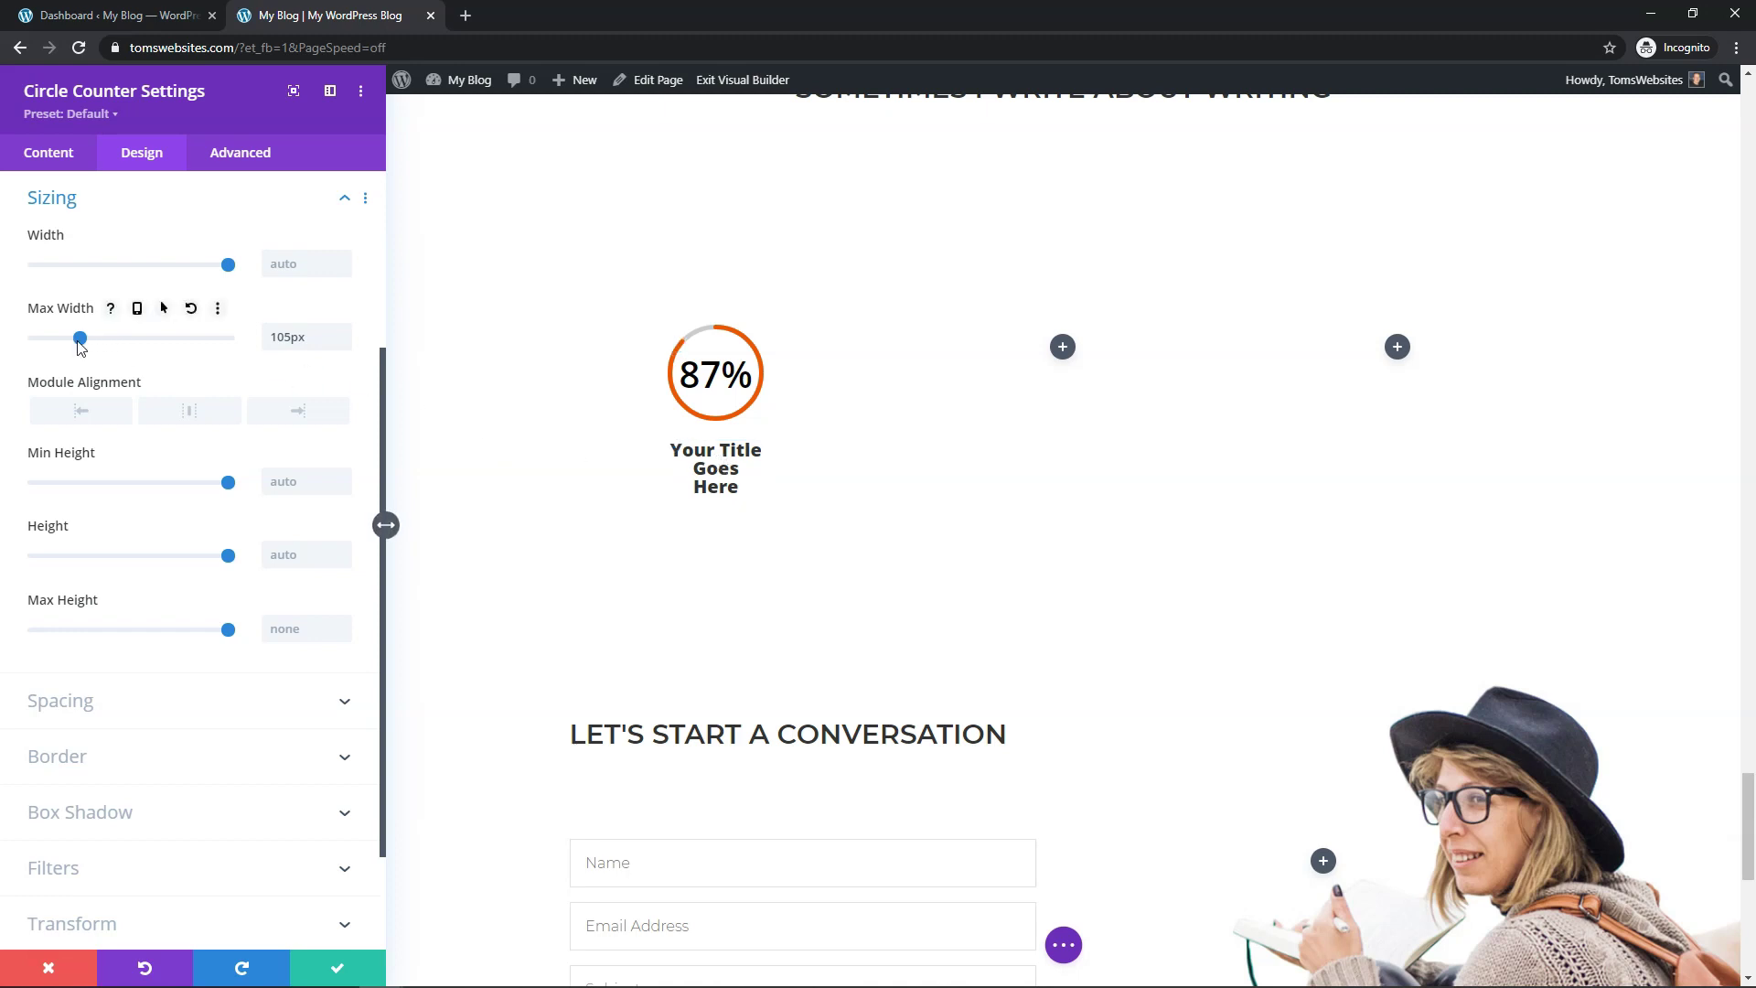
{"action": "left_click_drag", "start_coordinate": [80, 338], "coordinate": [123, 341]}
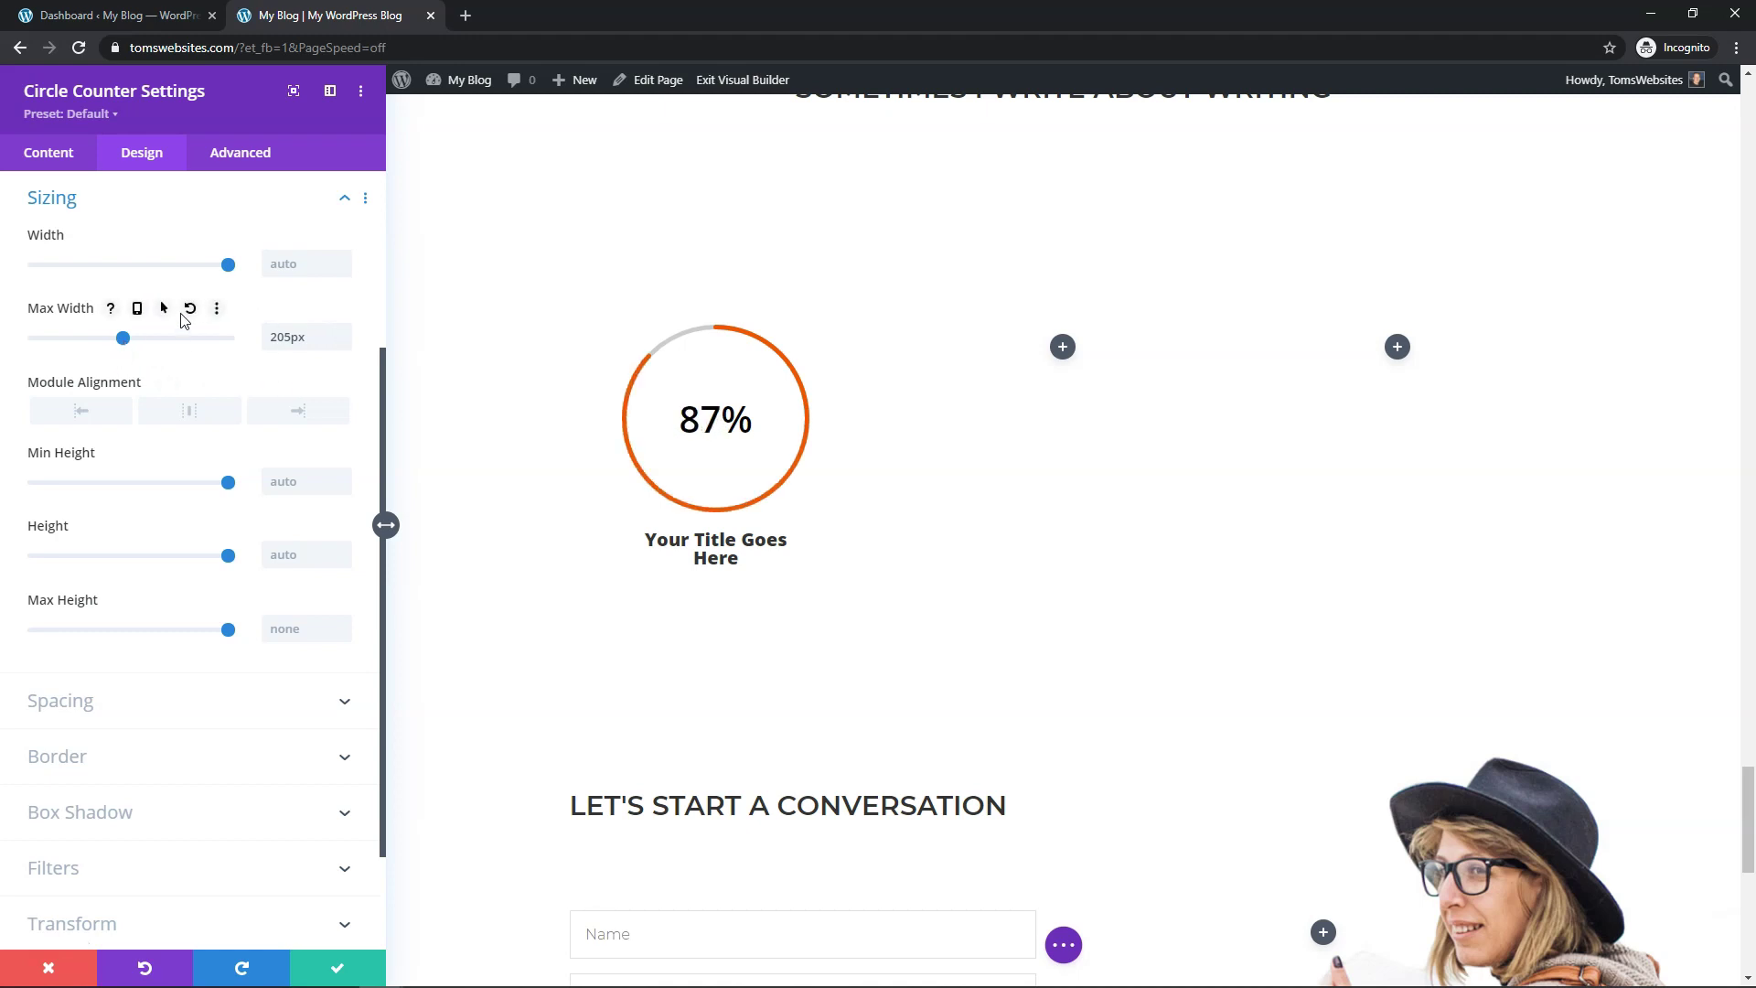
{"action": "left_click", "coordinate": [189, 308]}
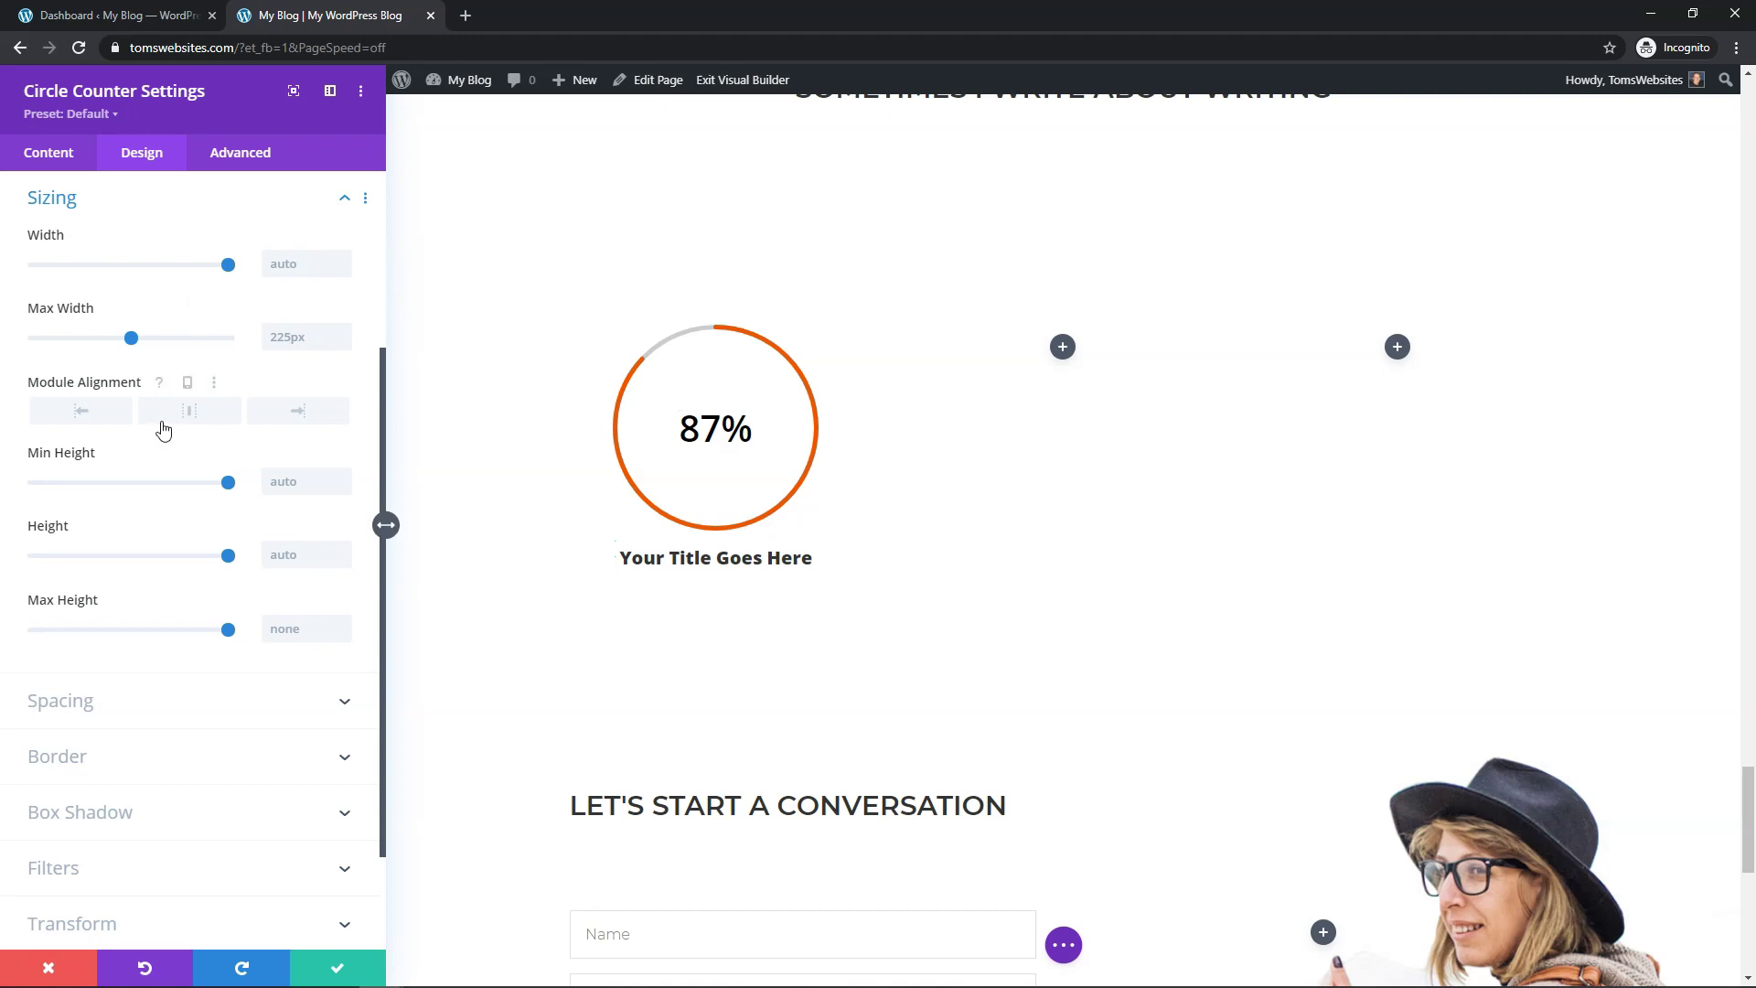
Set the 87% counter's Module Alignment to center within its column.
{"action": "left_click", "coordinate": [94, 415]}
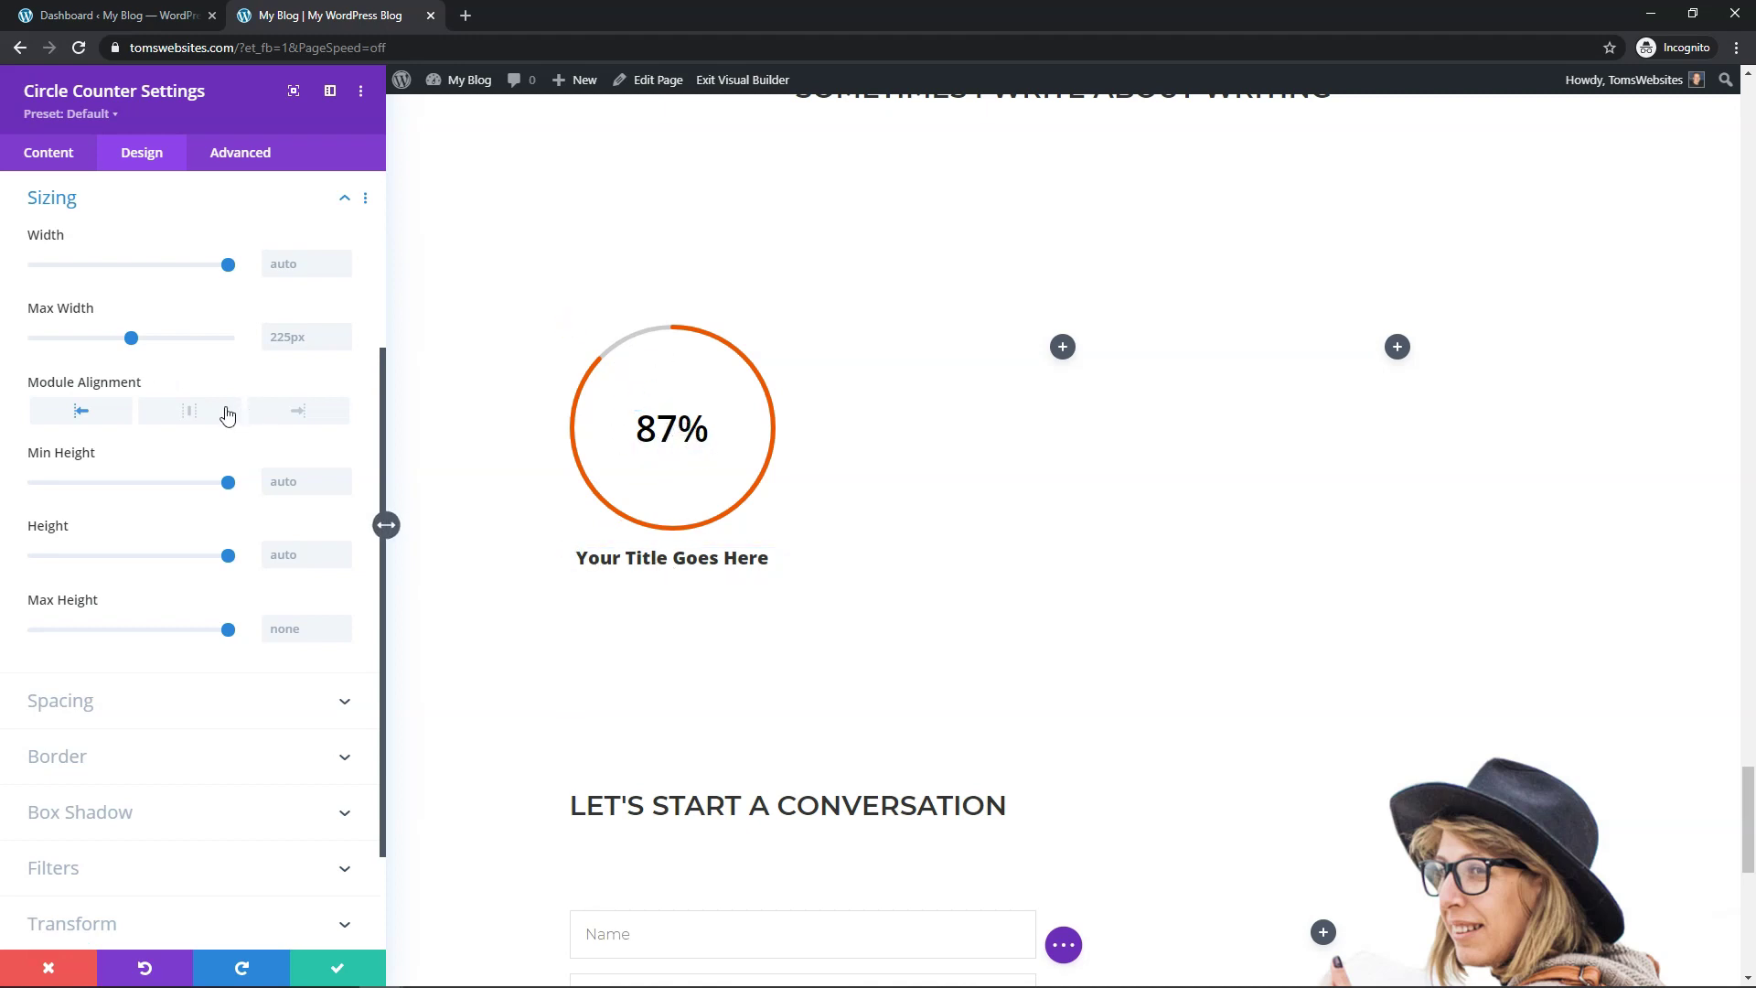
{"action": "left_click", "coordinate": [190, 414]}
{"action": "left_click", "coordinate": [287, 421]}
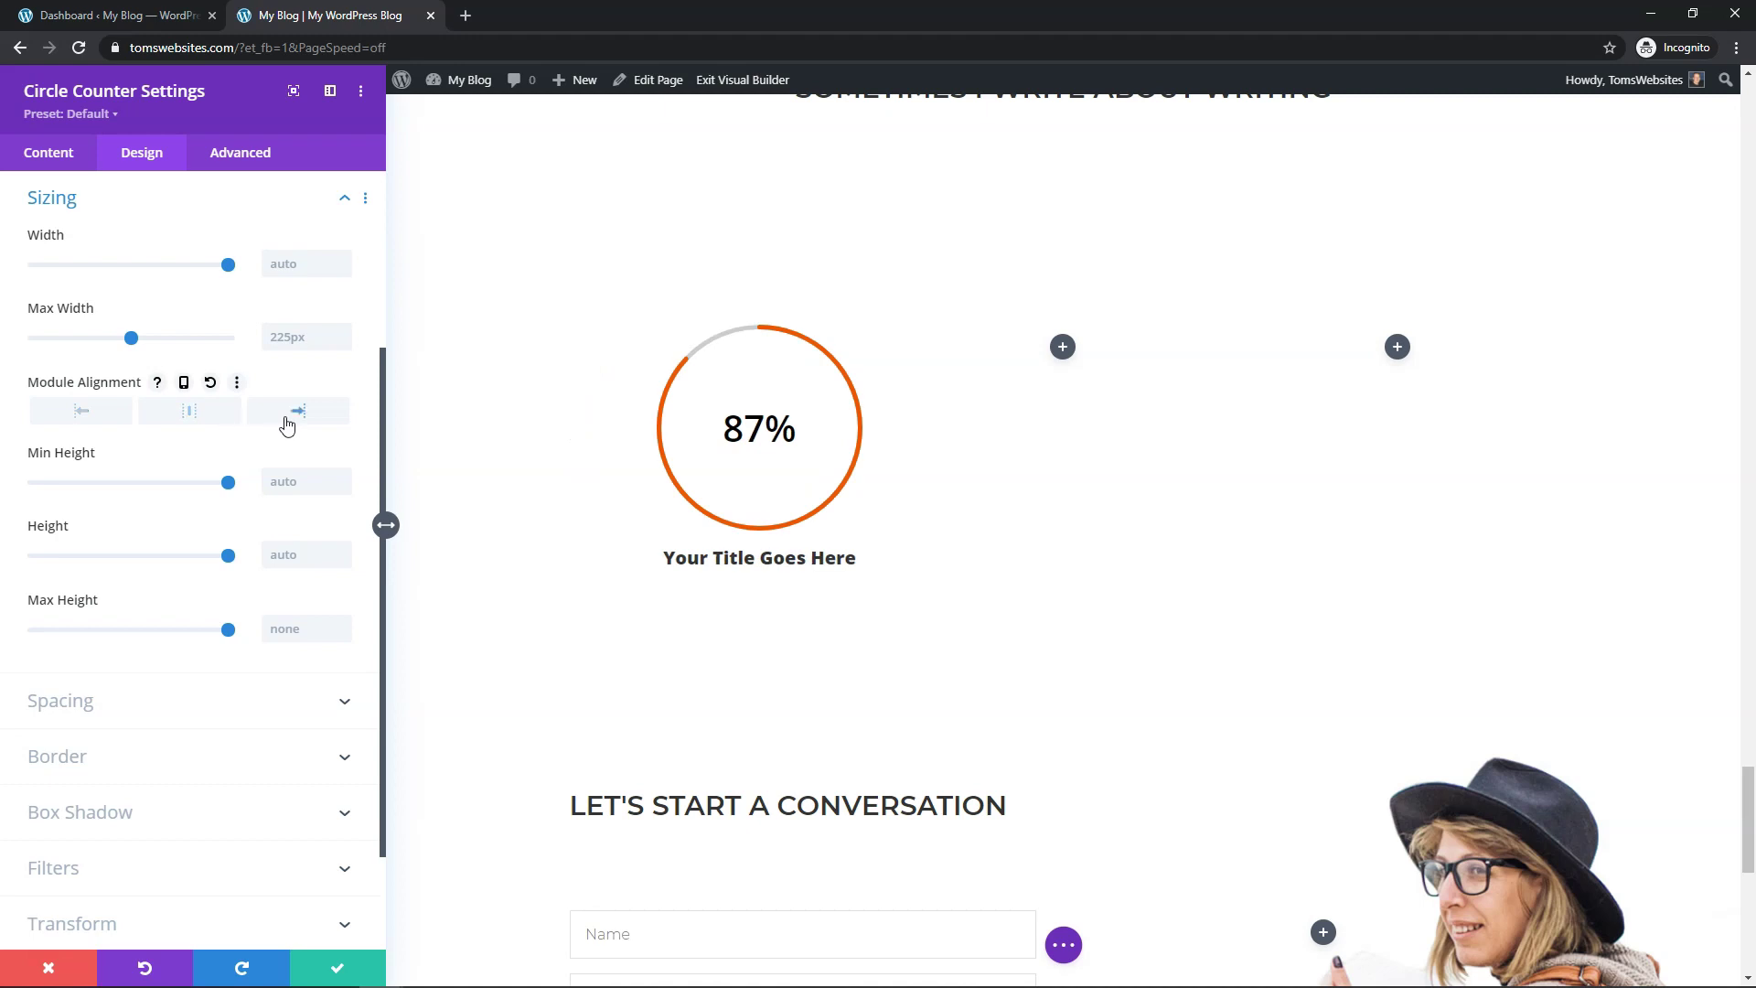
{"action": "left_click", "coordinate": [221, 421]}
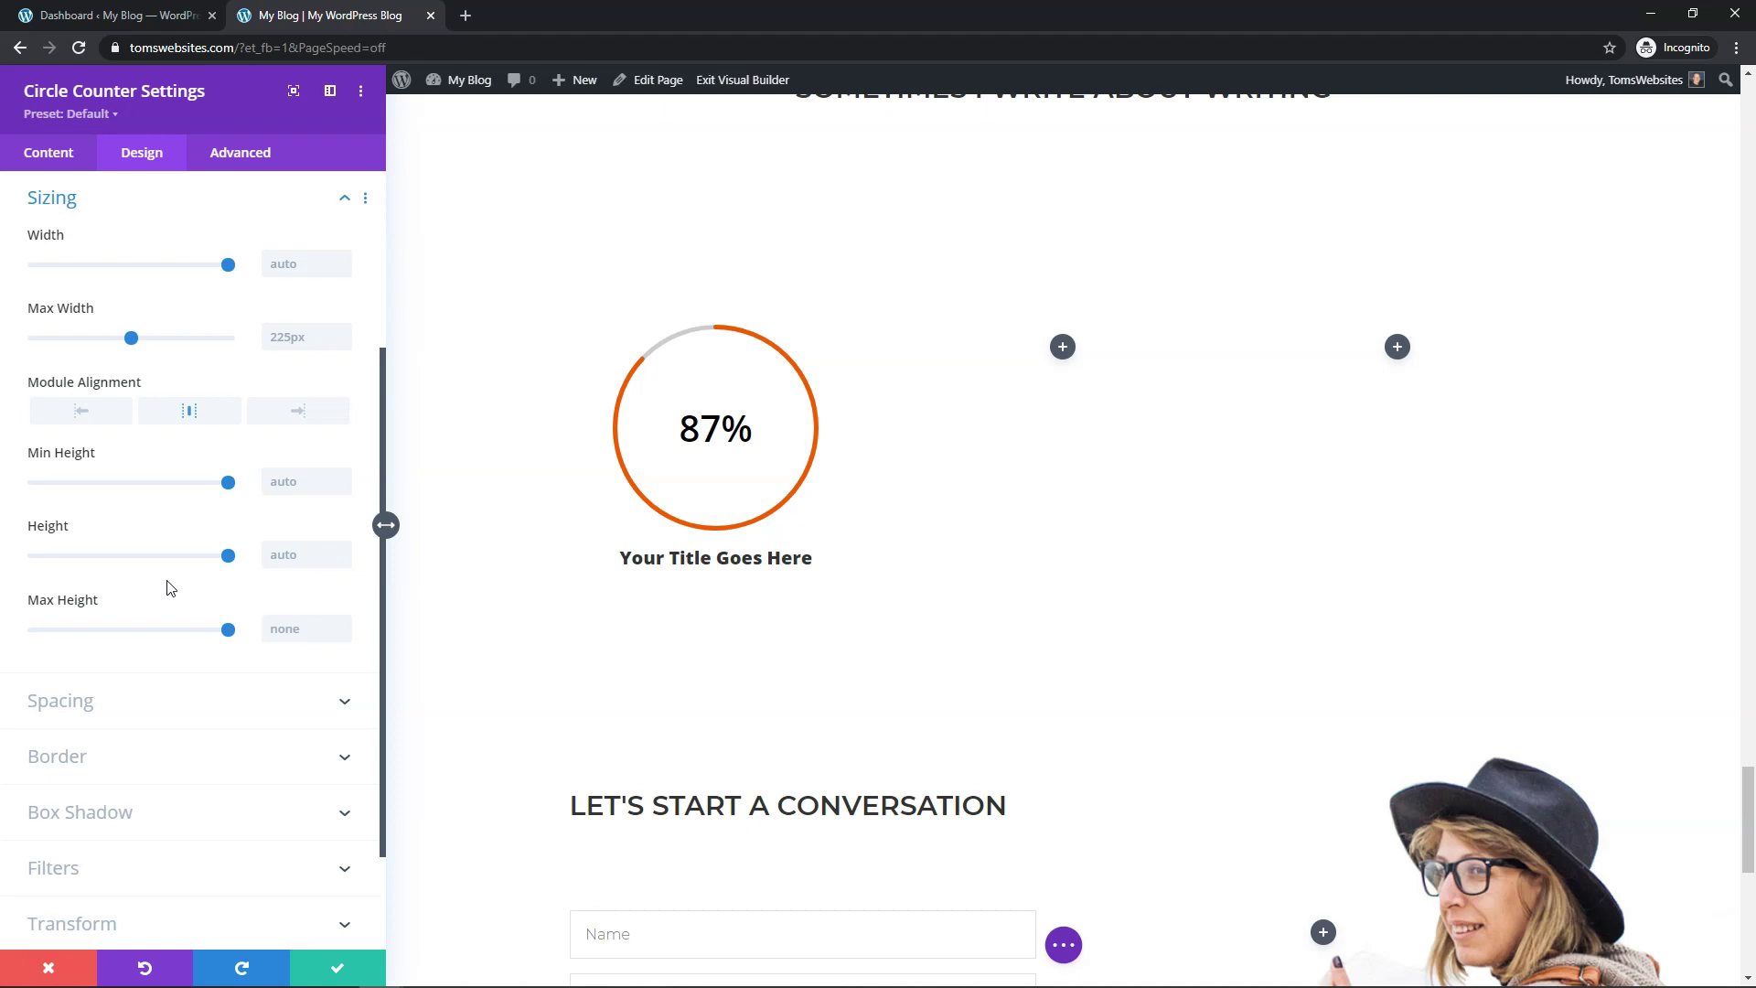
Give the counter a Slide entrance animation, keeping Center direction and 1000ms duration.
{"action": "scroll", "coordinate": [167, 587], "scroll_direction": "down", "scroll_amount": 2}
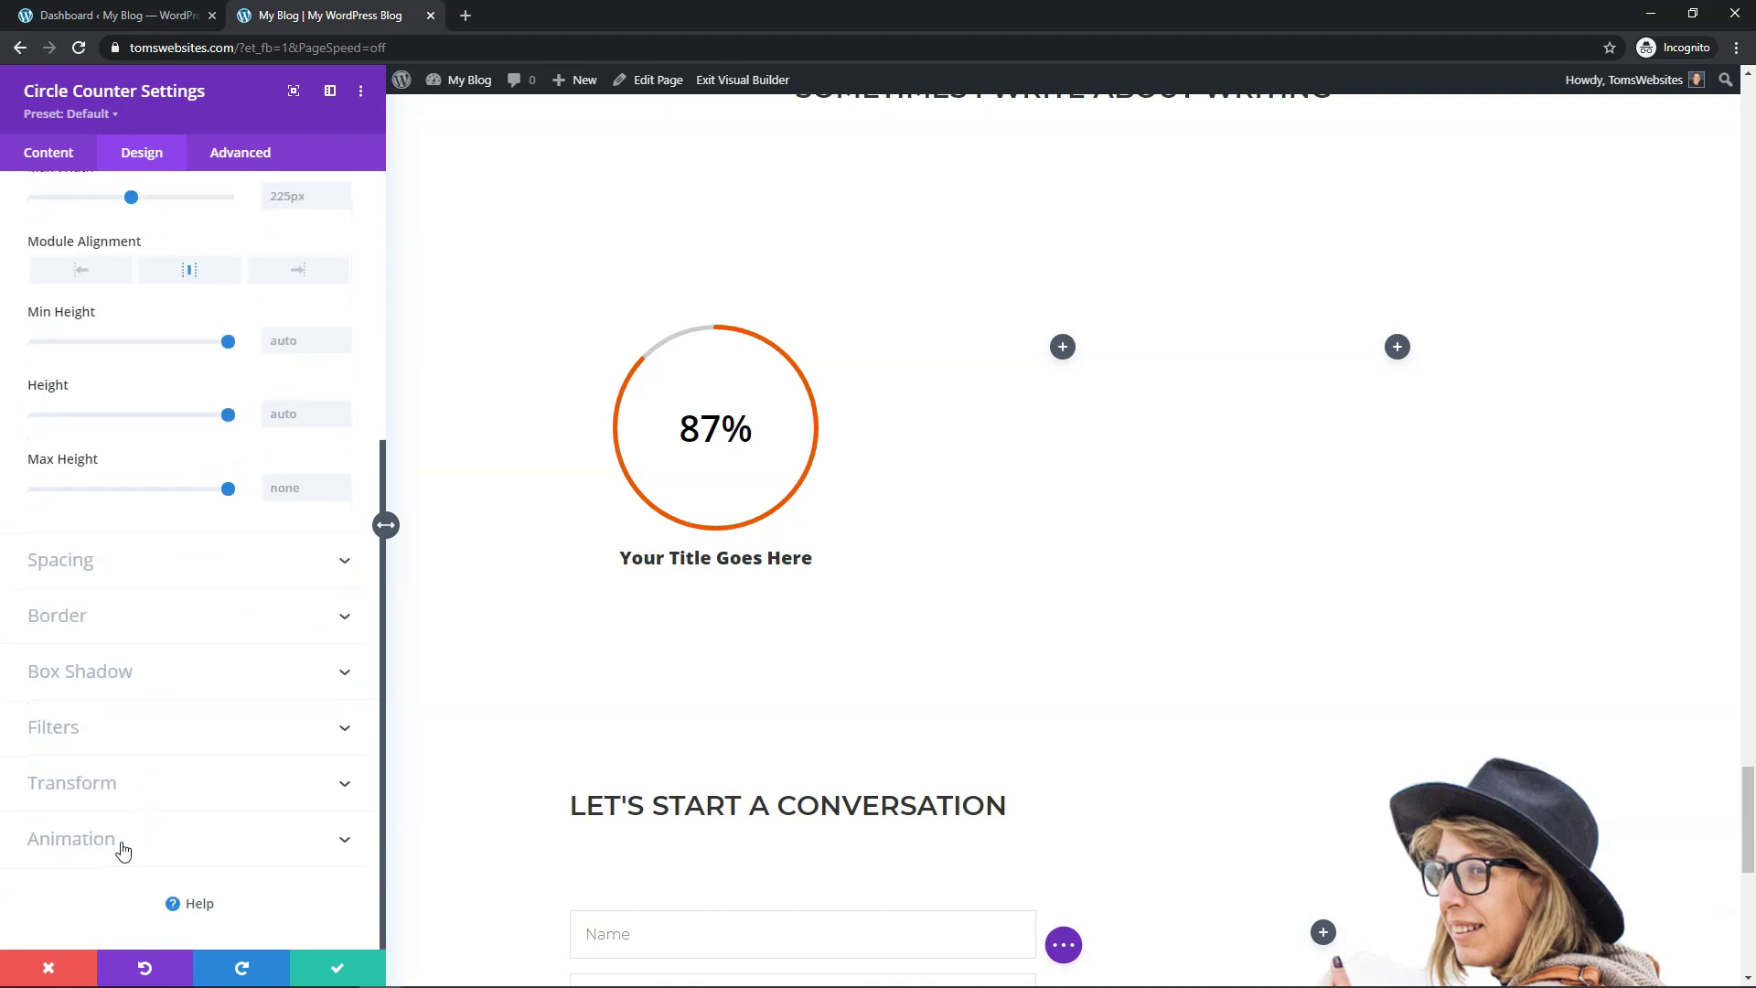
{"action": "left_click", "coordinate": [114, 843]}
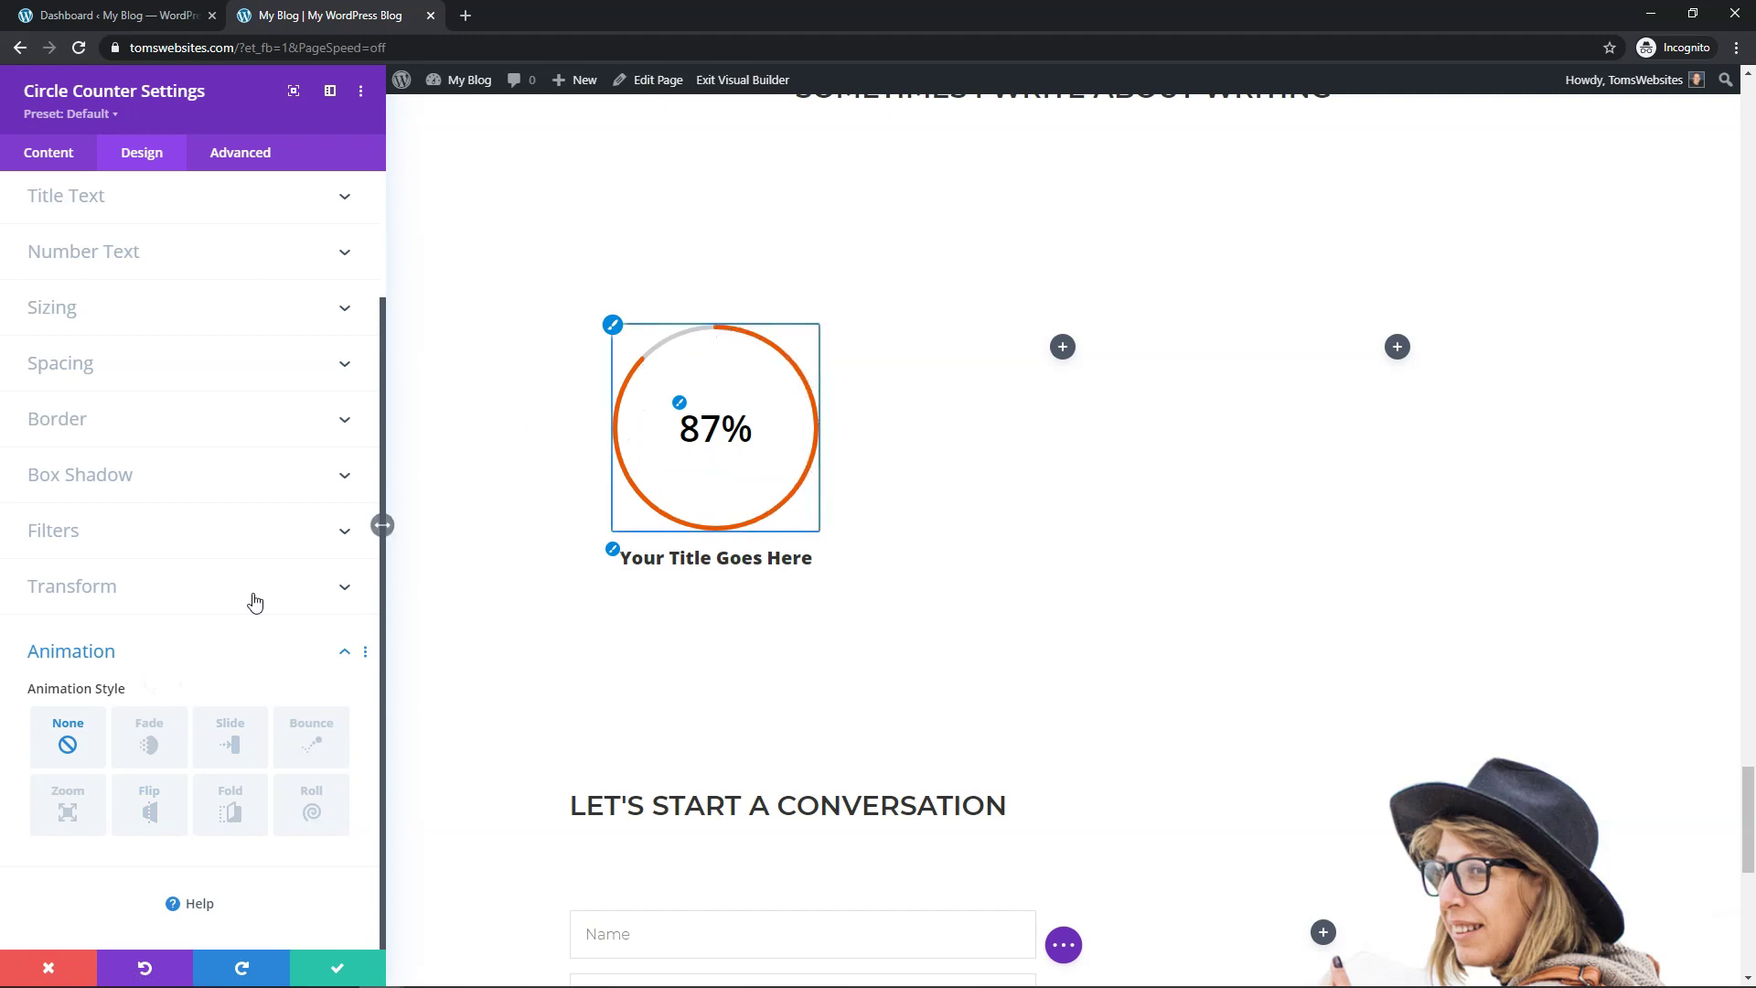
{"action": "left_click", "coordinate": [144, 728]}
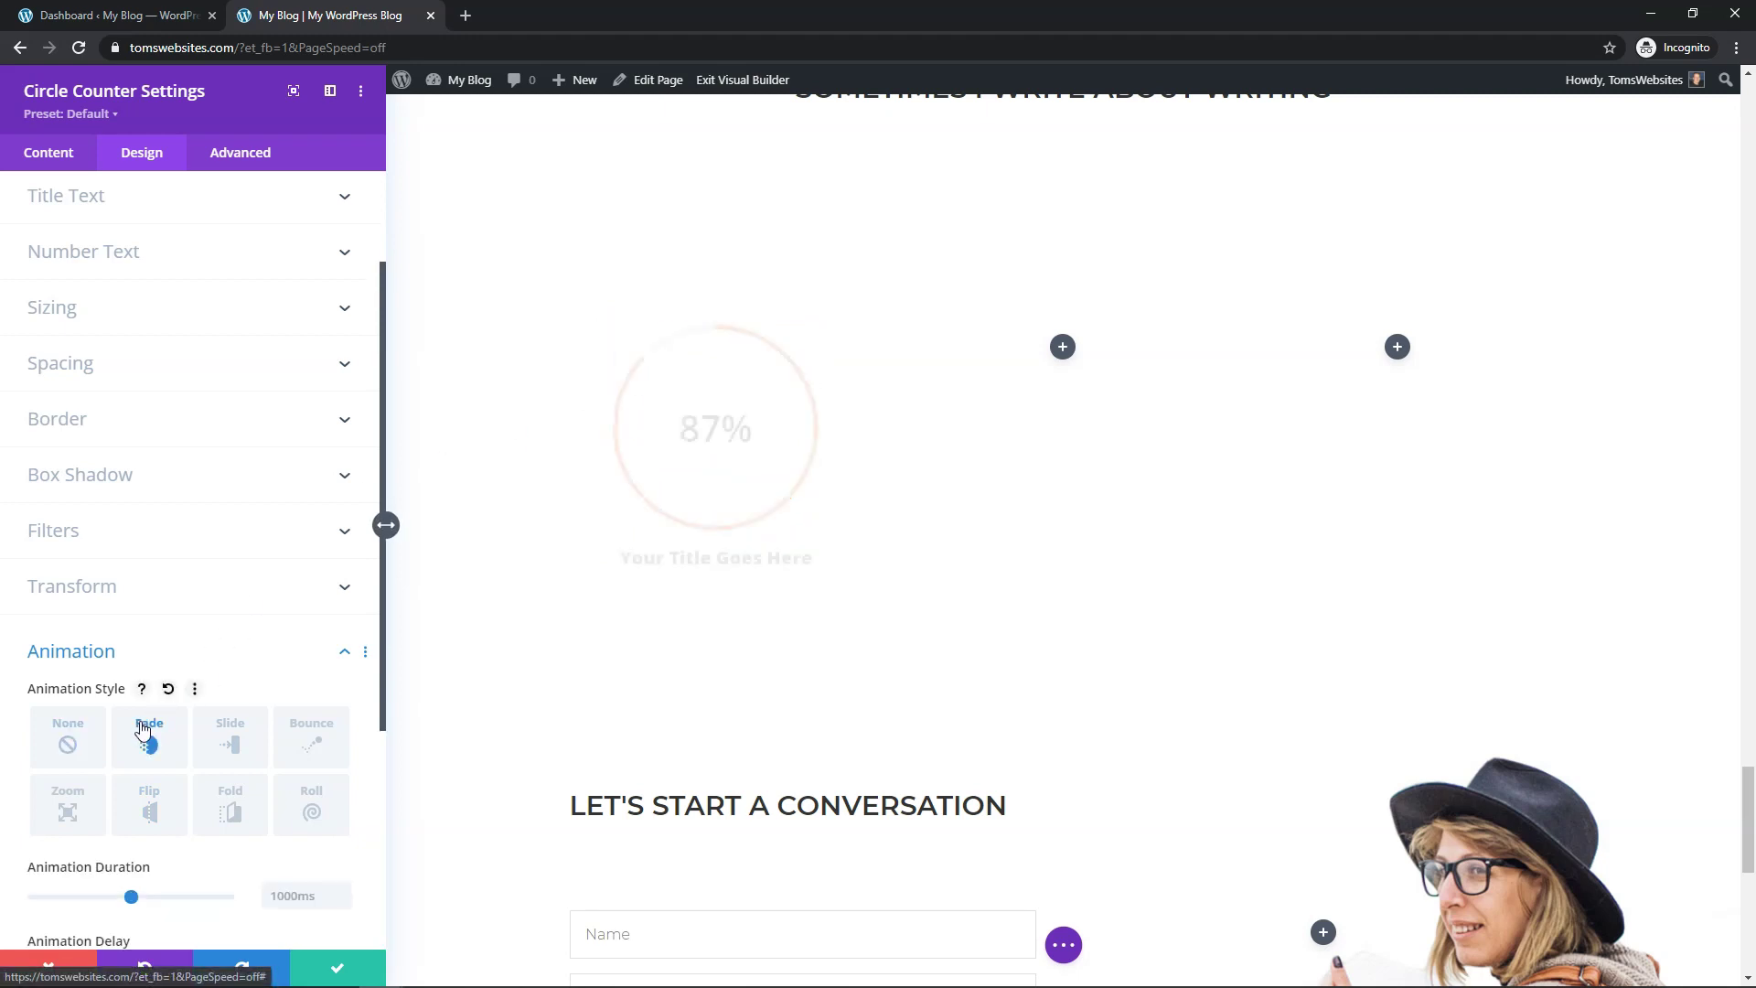
{"action": "left_click", "coordinate": [240, 743]}
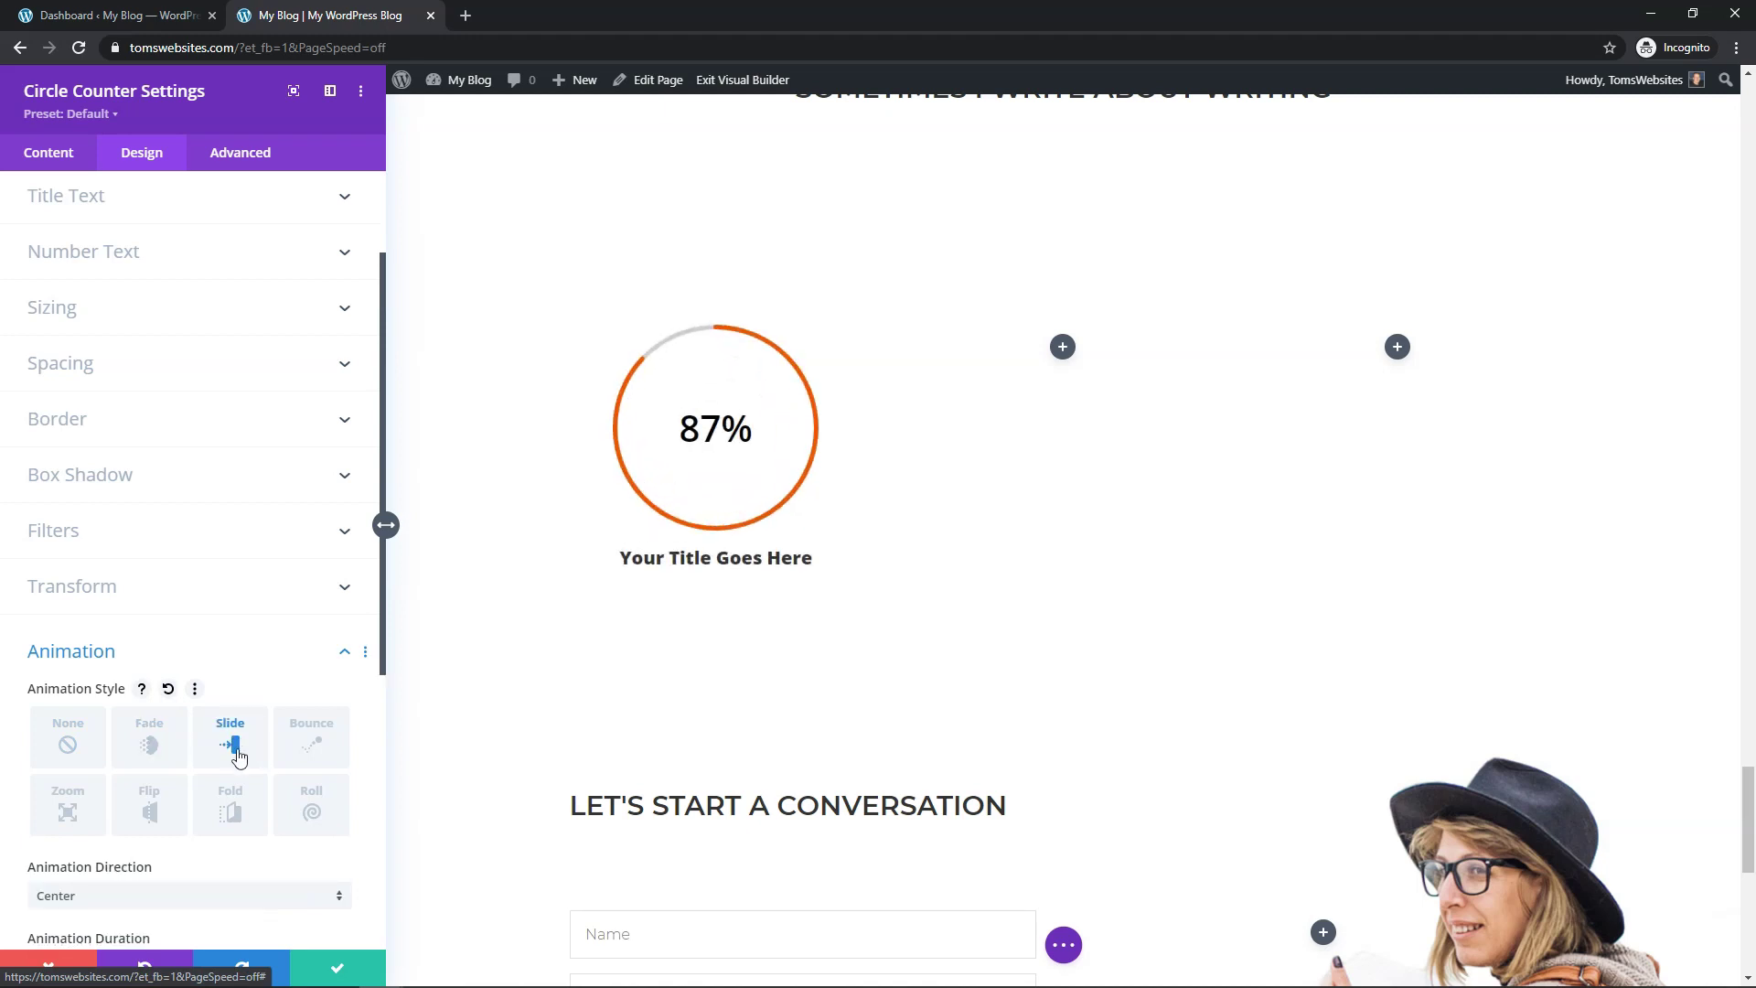
{"action": "scroll", "coordinate": [129, 701], "scroll_direction": "down", "scroll_amount": 3}
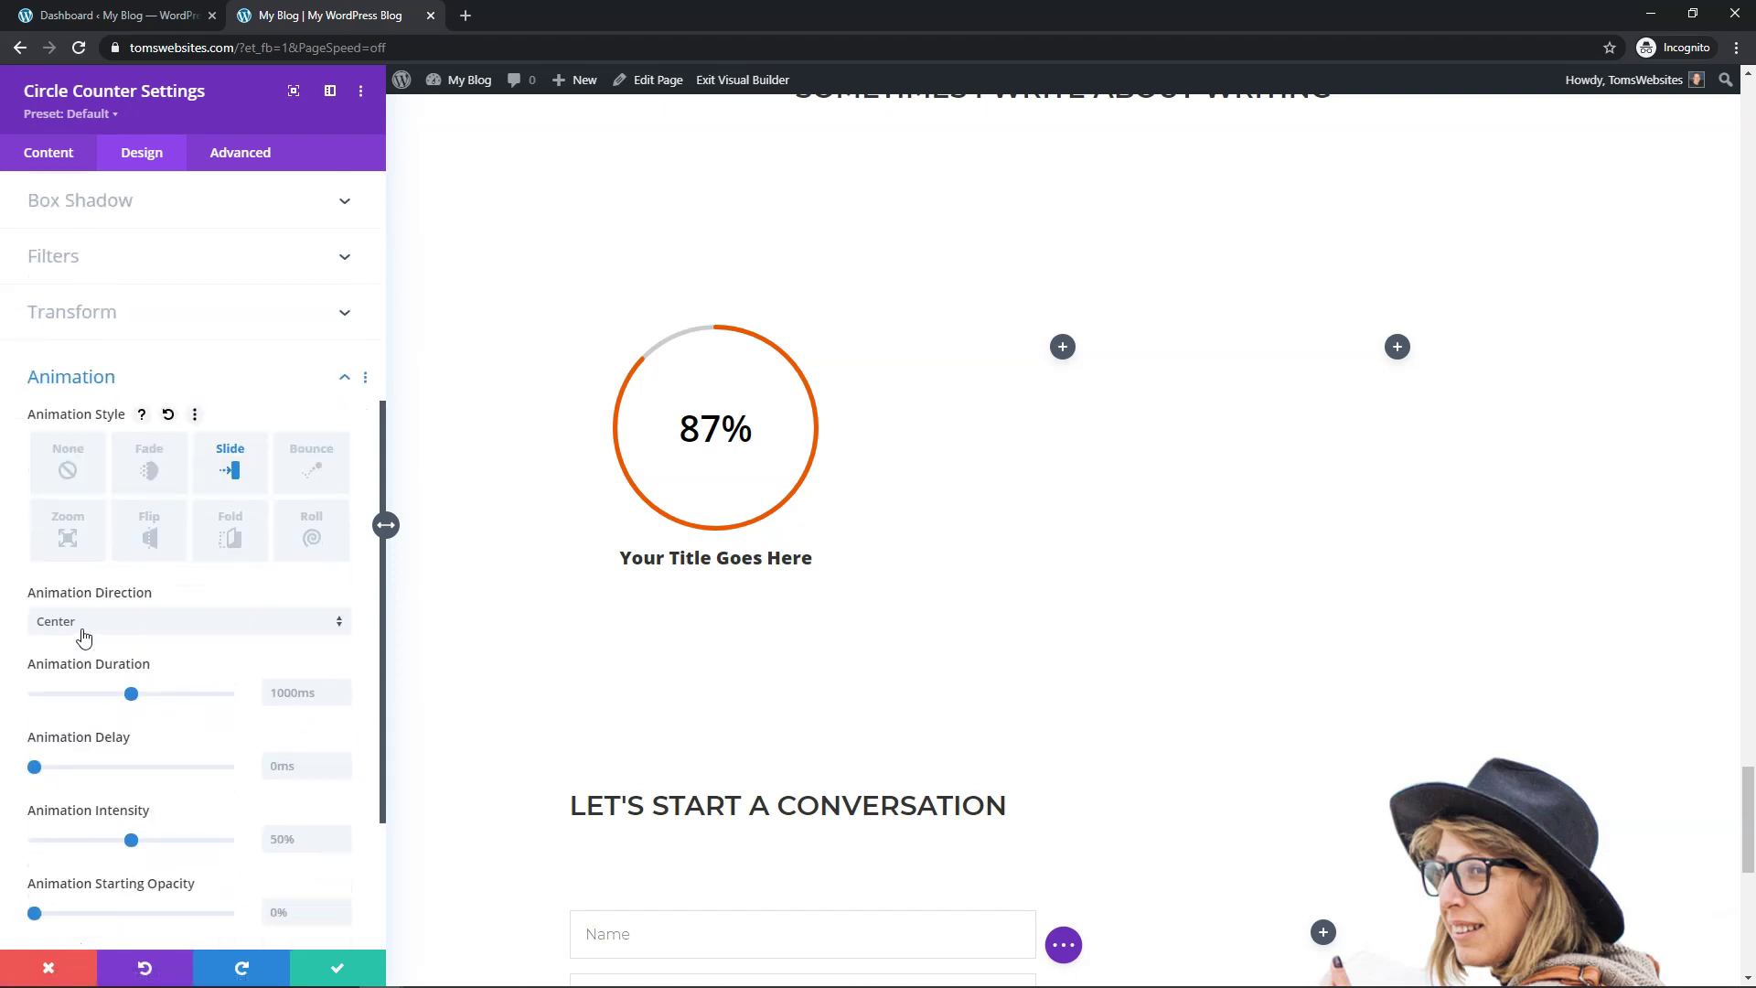
{"action": "scroll", "coordinate": [92, 647], "scroll_direction": "down", "scroll_amount": 3}
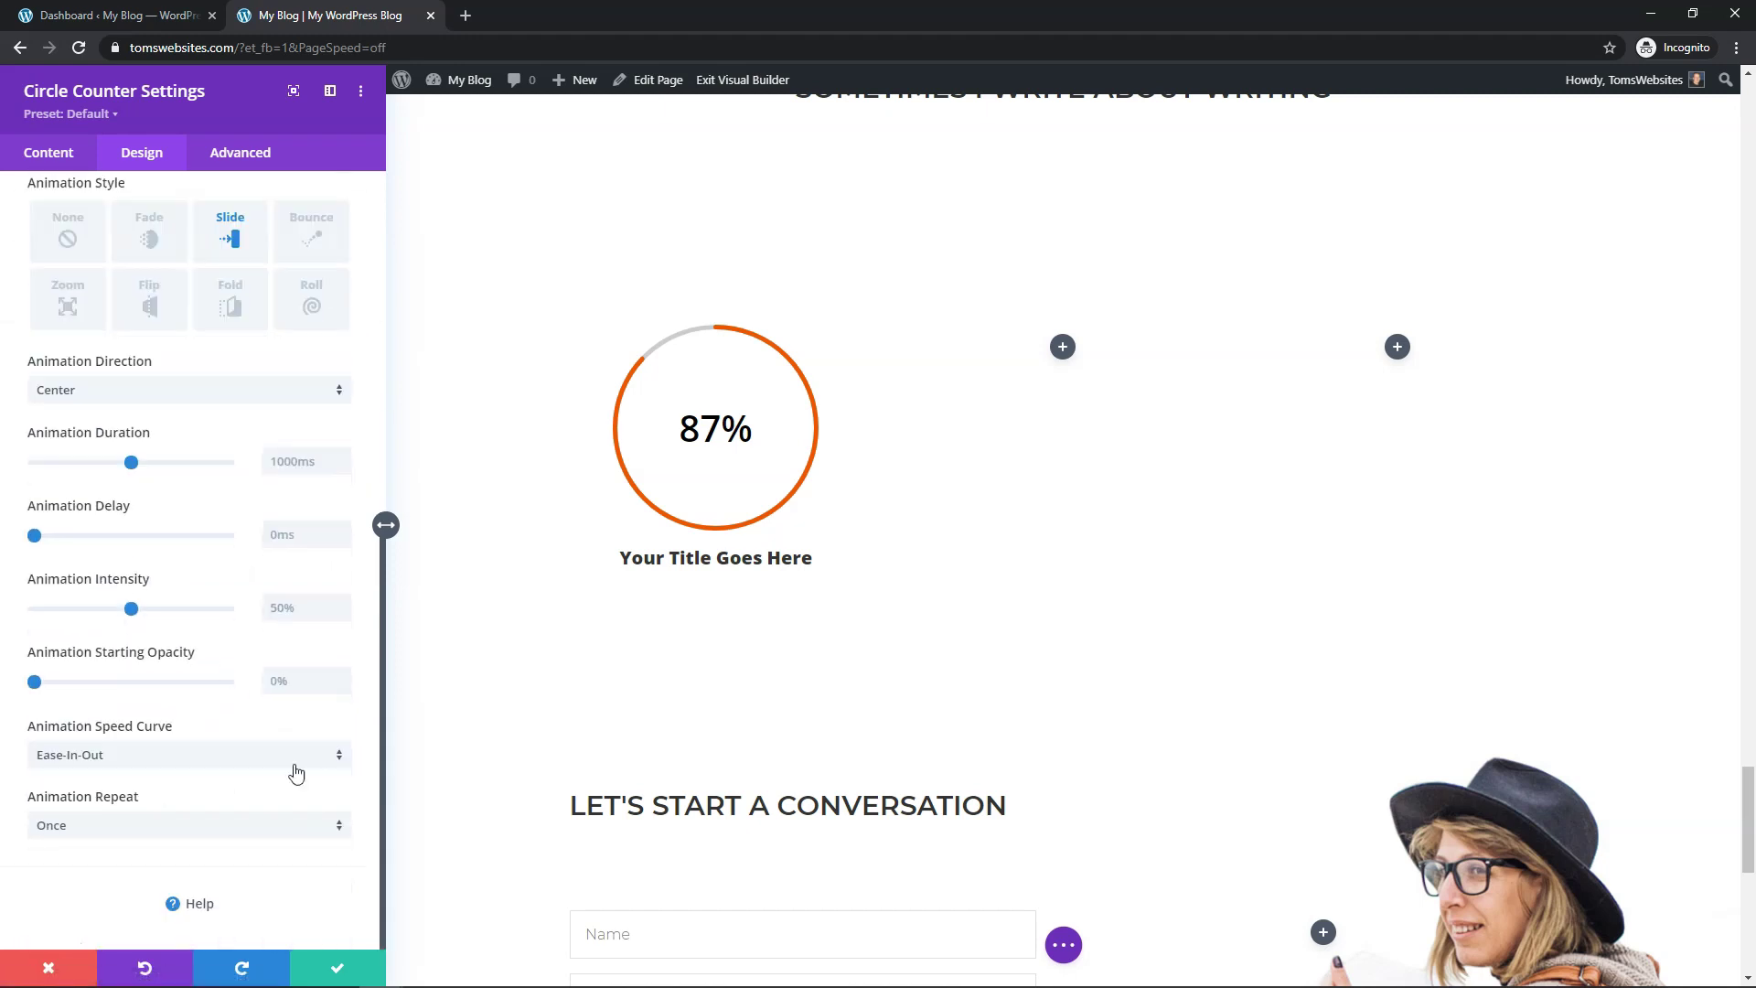
Save the counter's settings, then duplicate it twice into the middle and right columns.
{"action": "left_click", "coordinate": [334, 968]}
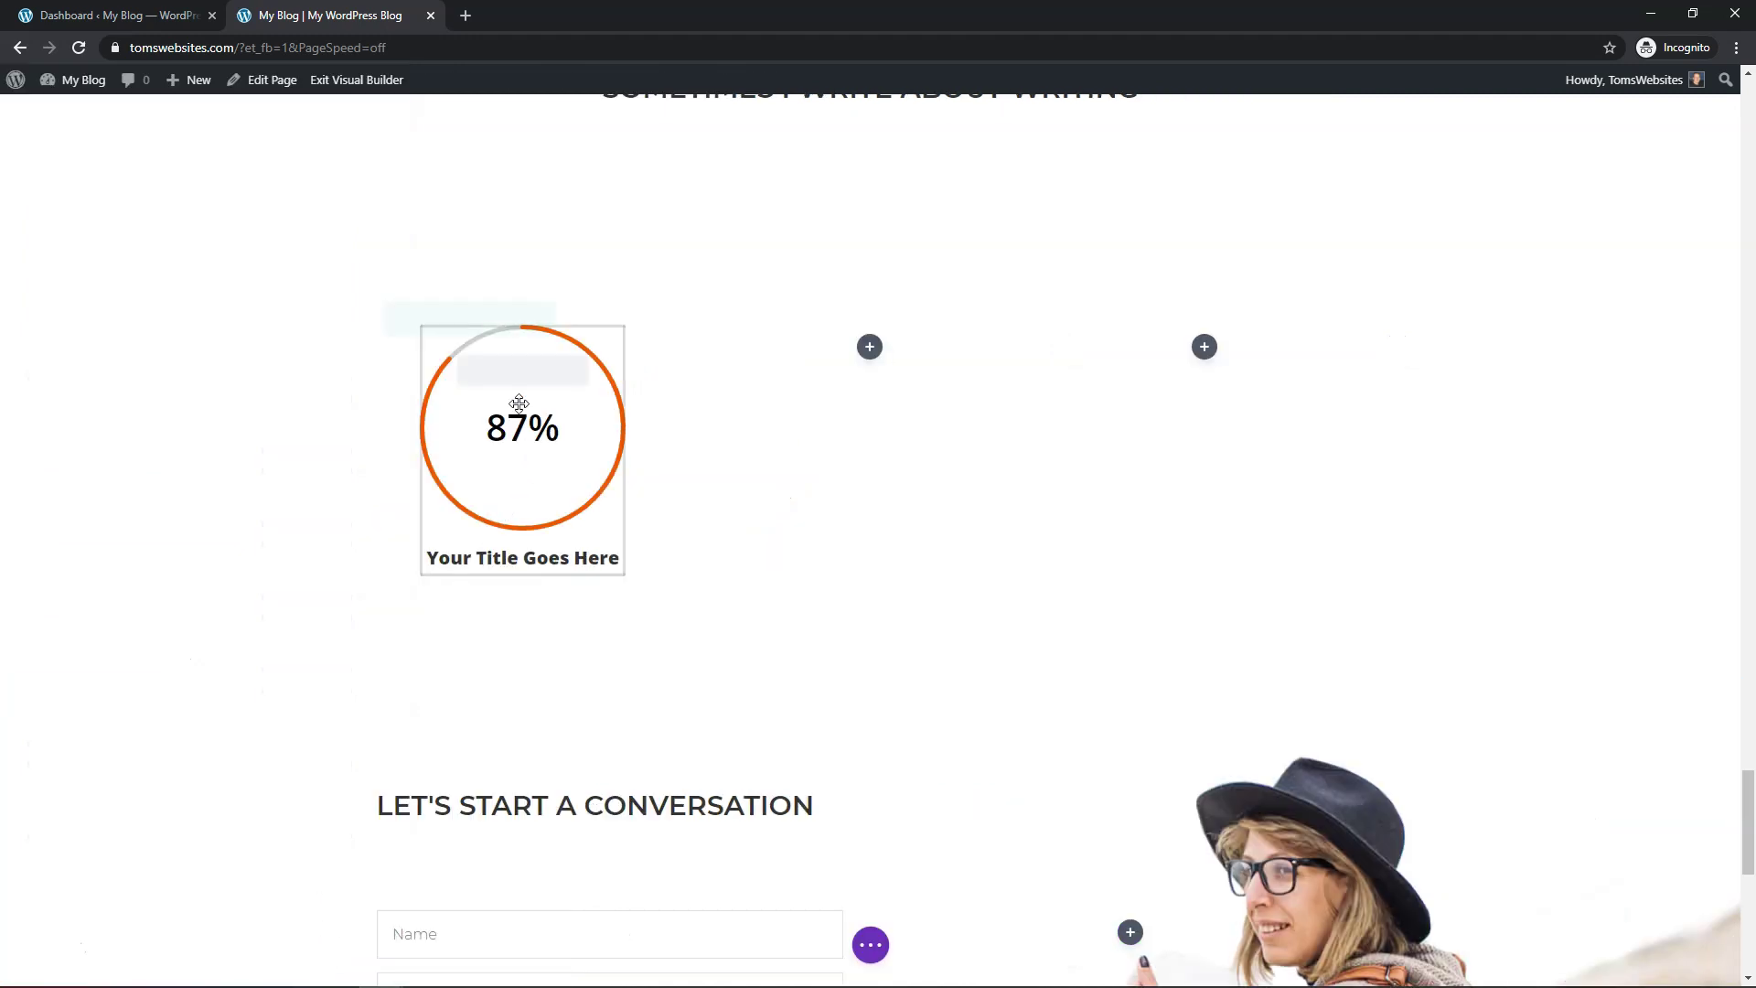
{"action": "mouse_move", "coordinate": [521, 403]}
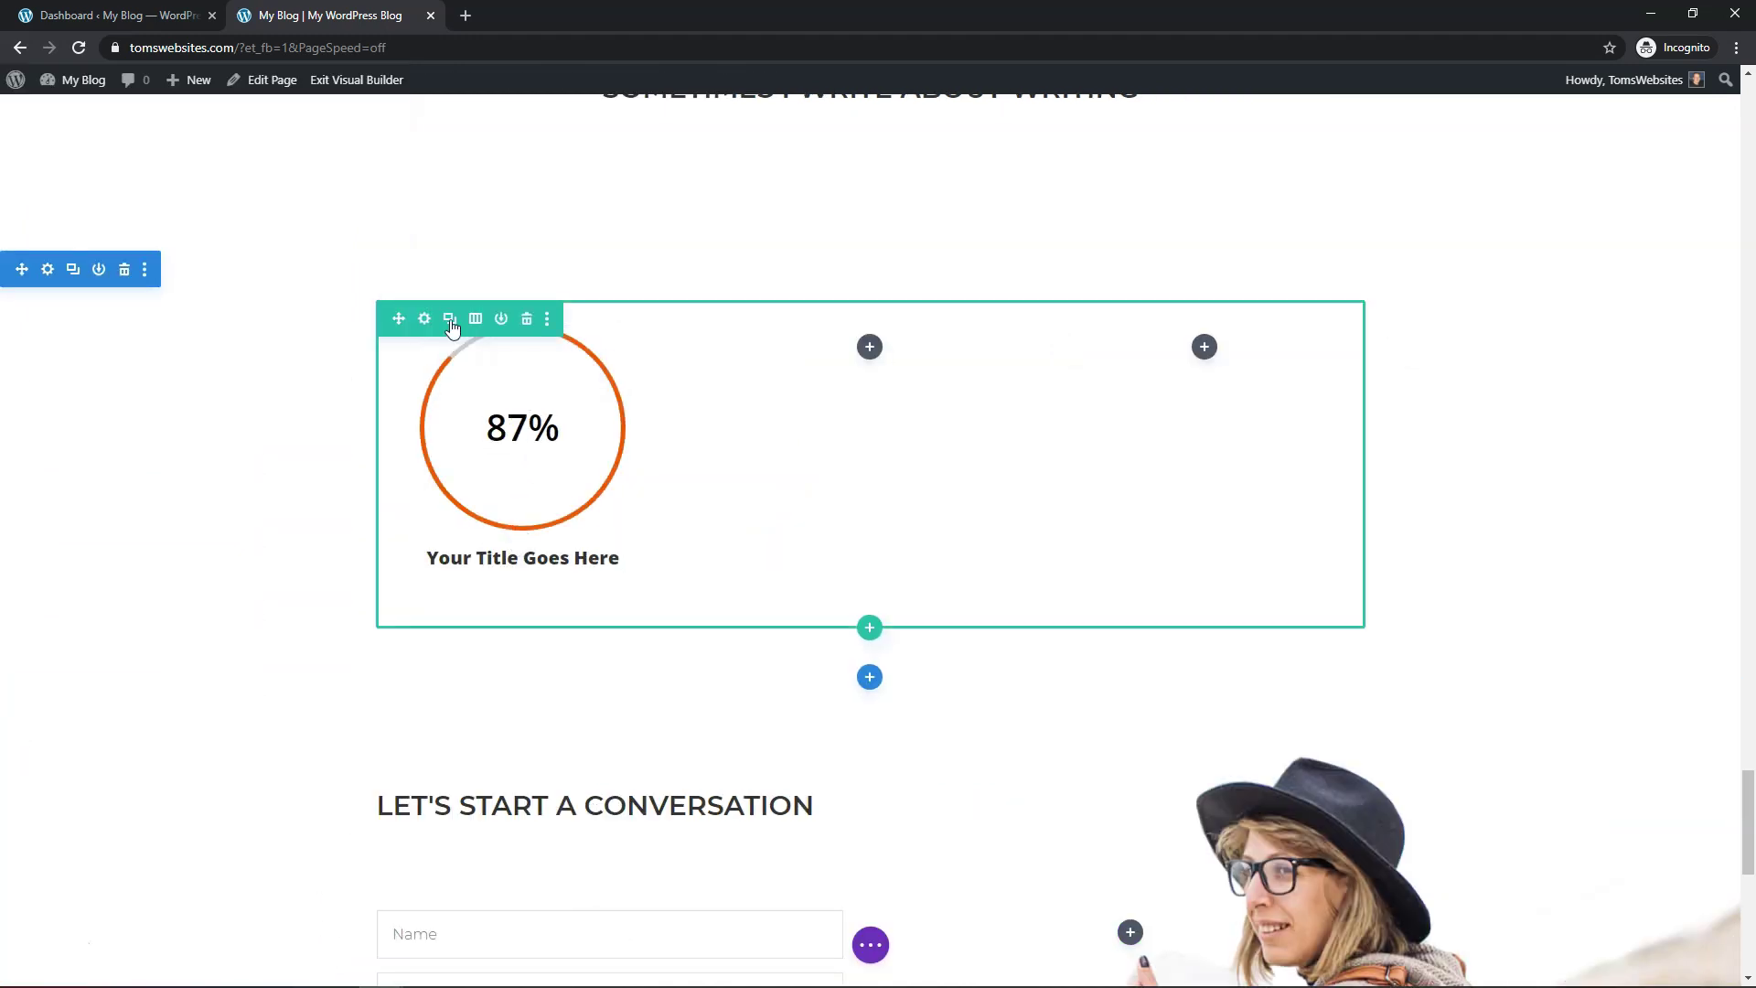
{"action": "mouse_move", "coordinate": [482, 373]}
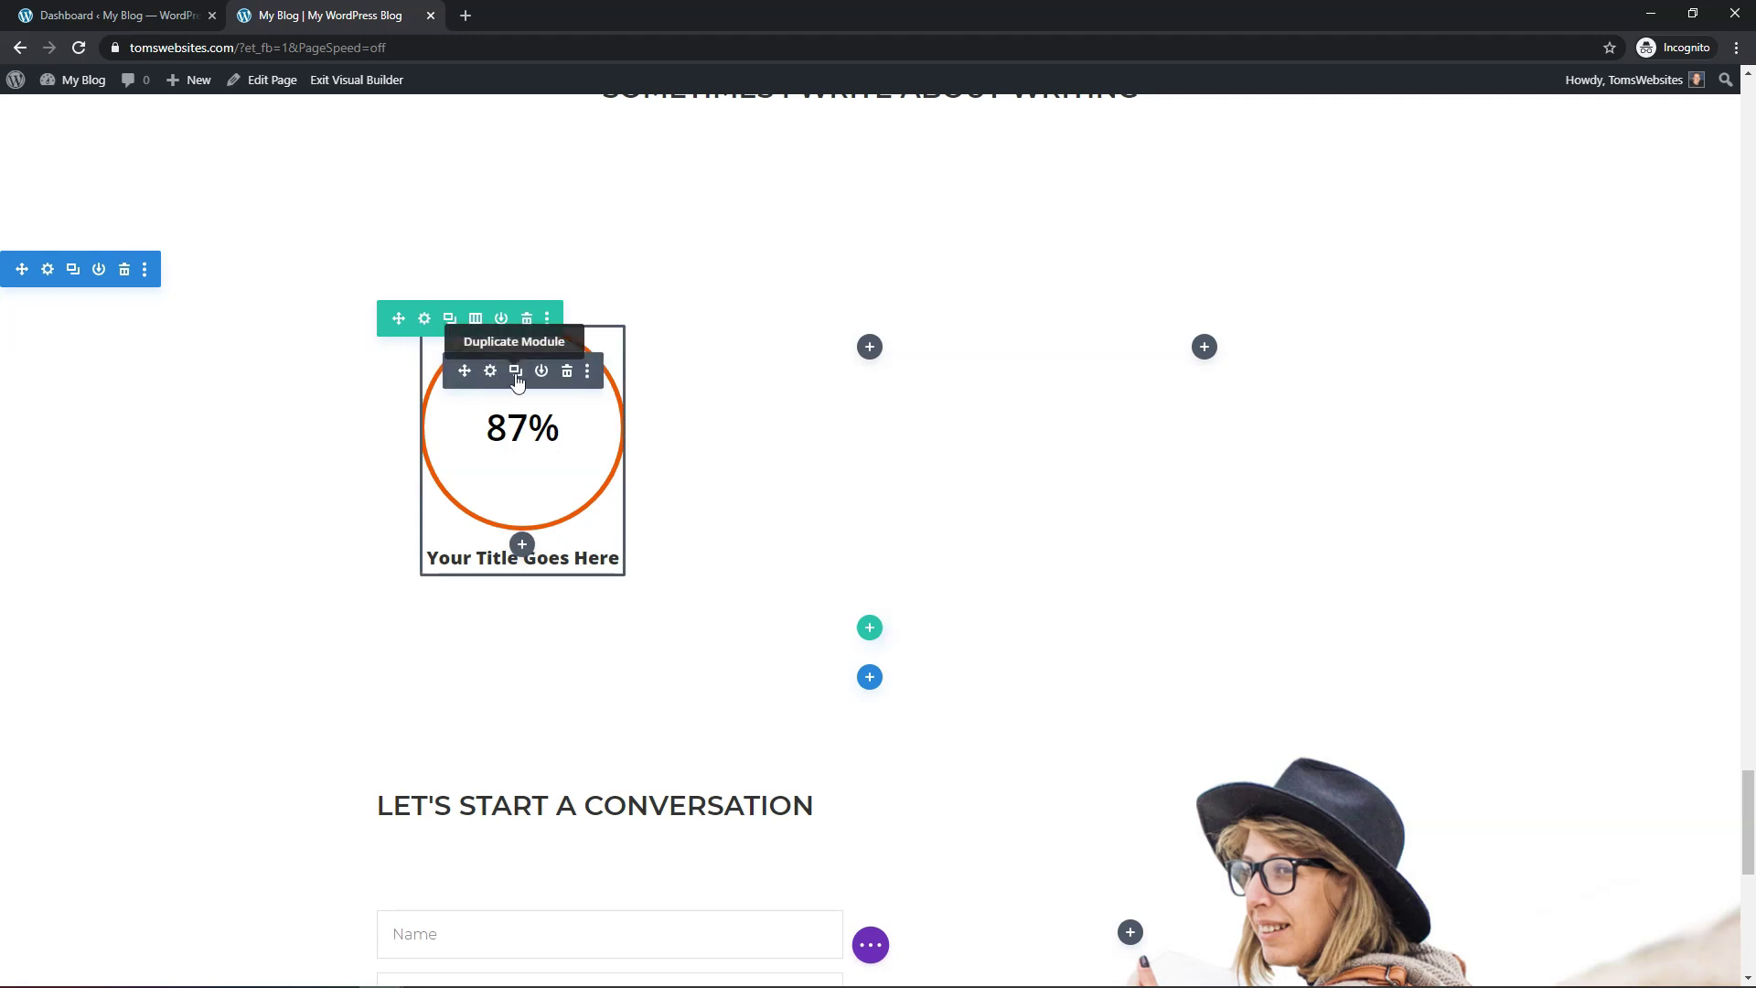
{"action": "left_click", "coordinate": [515, 375]}
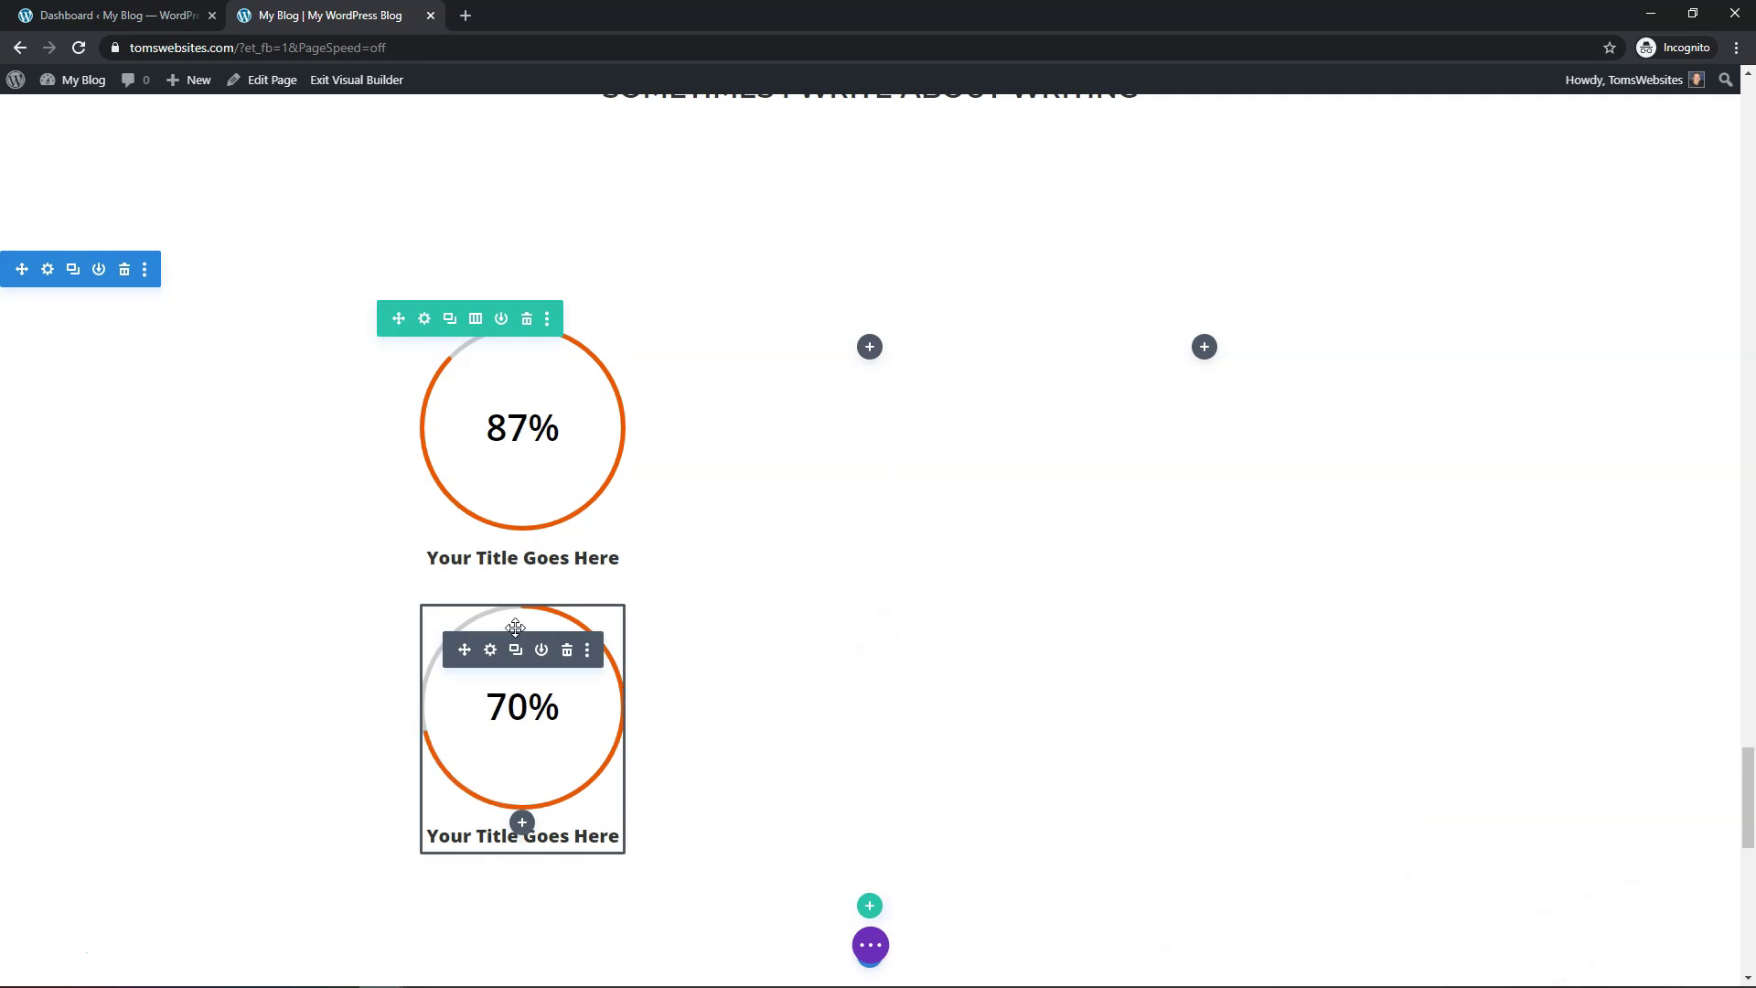
{"action": "left_click_drag", "start_coordinate": [464, 649], "coordinate": [873, 352]}
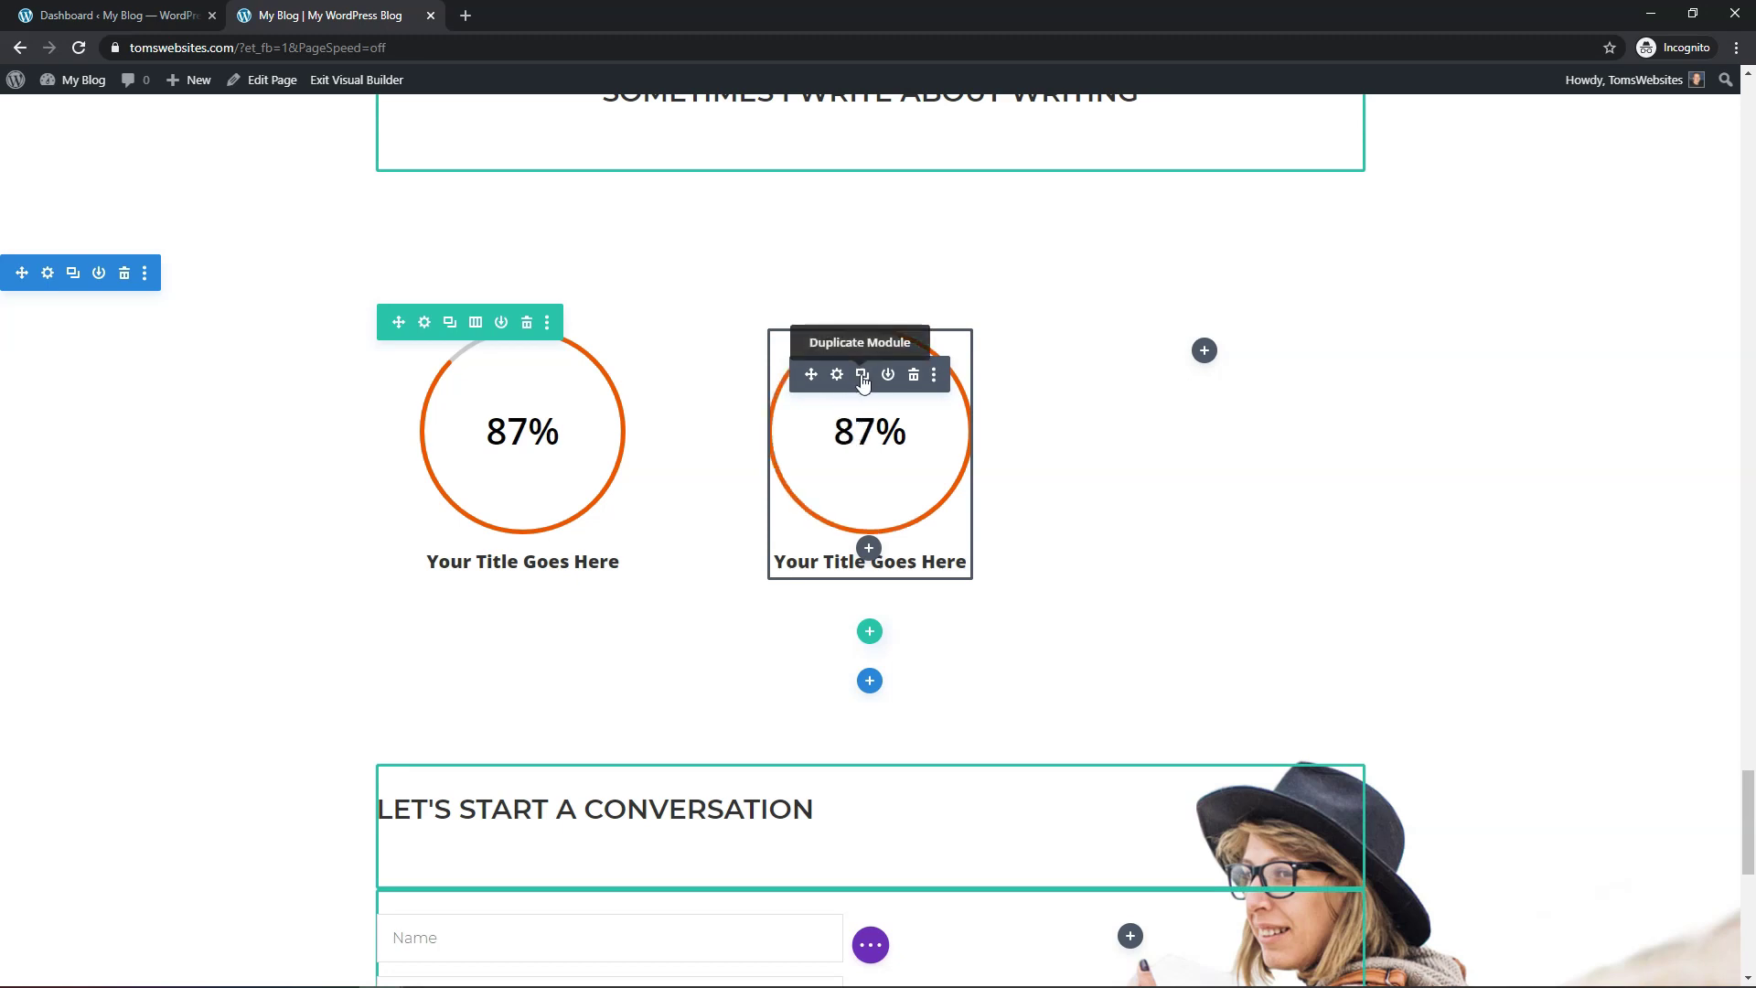
{"action": "left_click", "coordinate": [862, 379]}
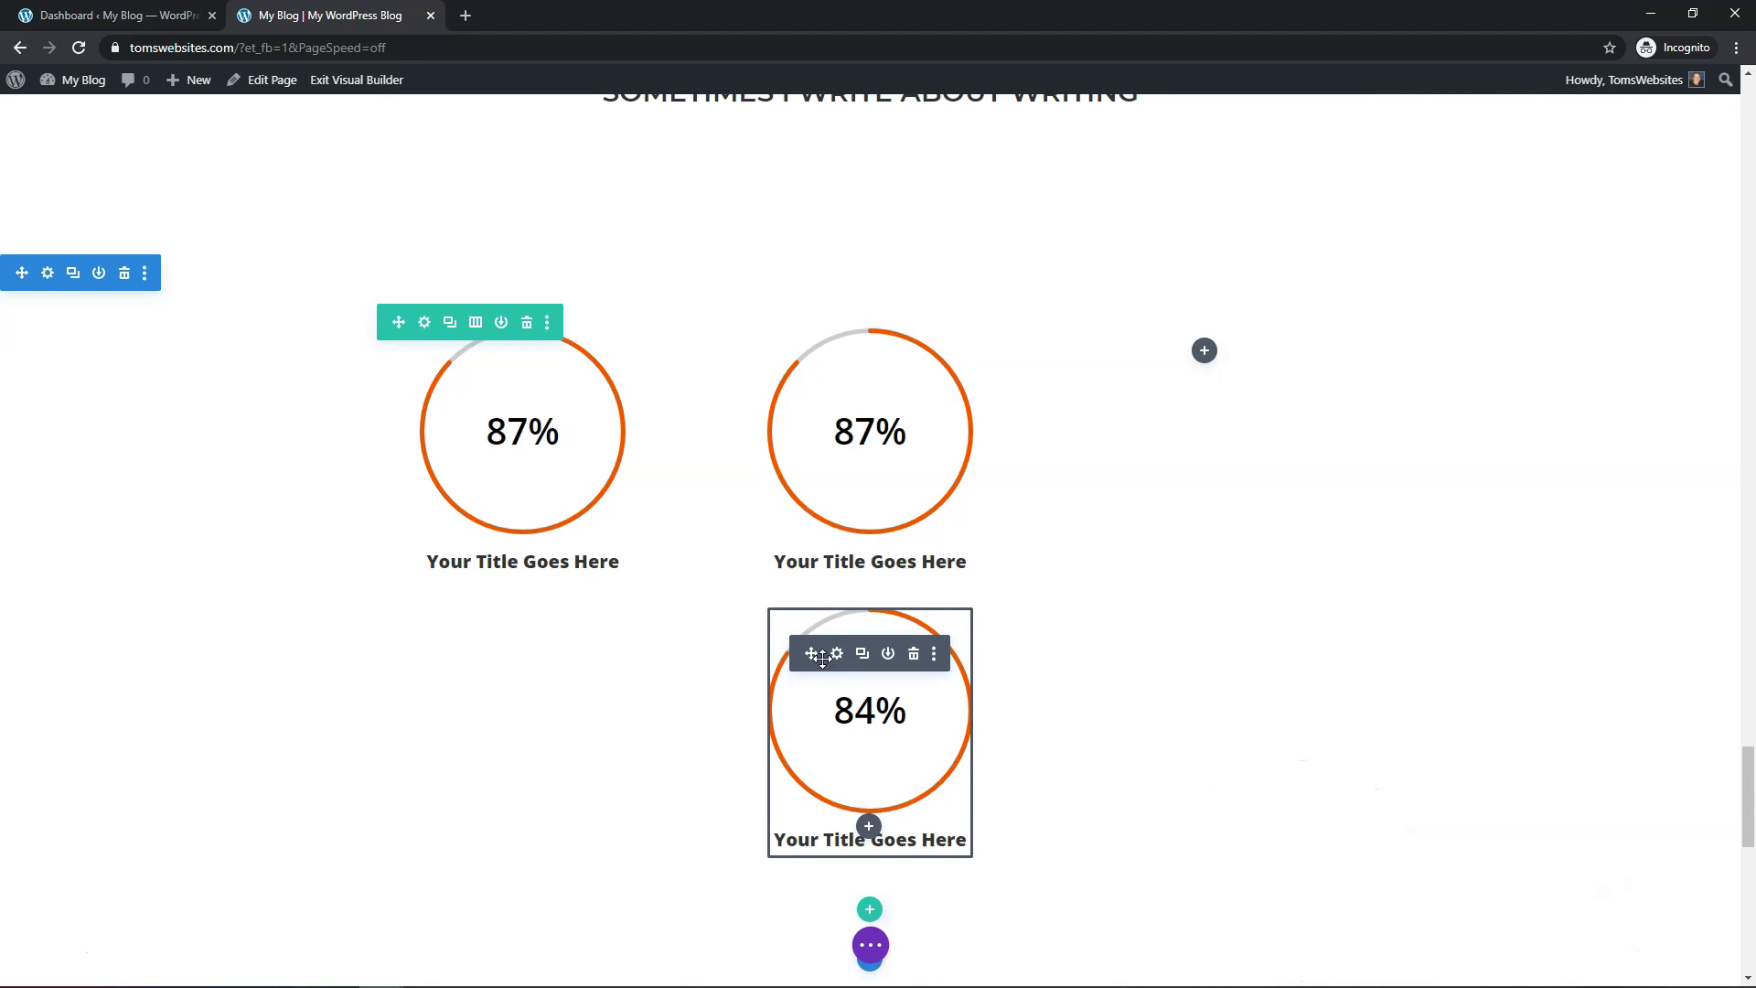
{"action": "left_click_drag", "start_coordinate": [822, 656], "coordinate": [1202, 365]}
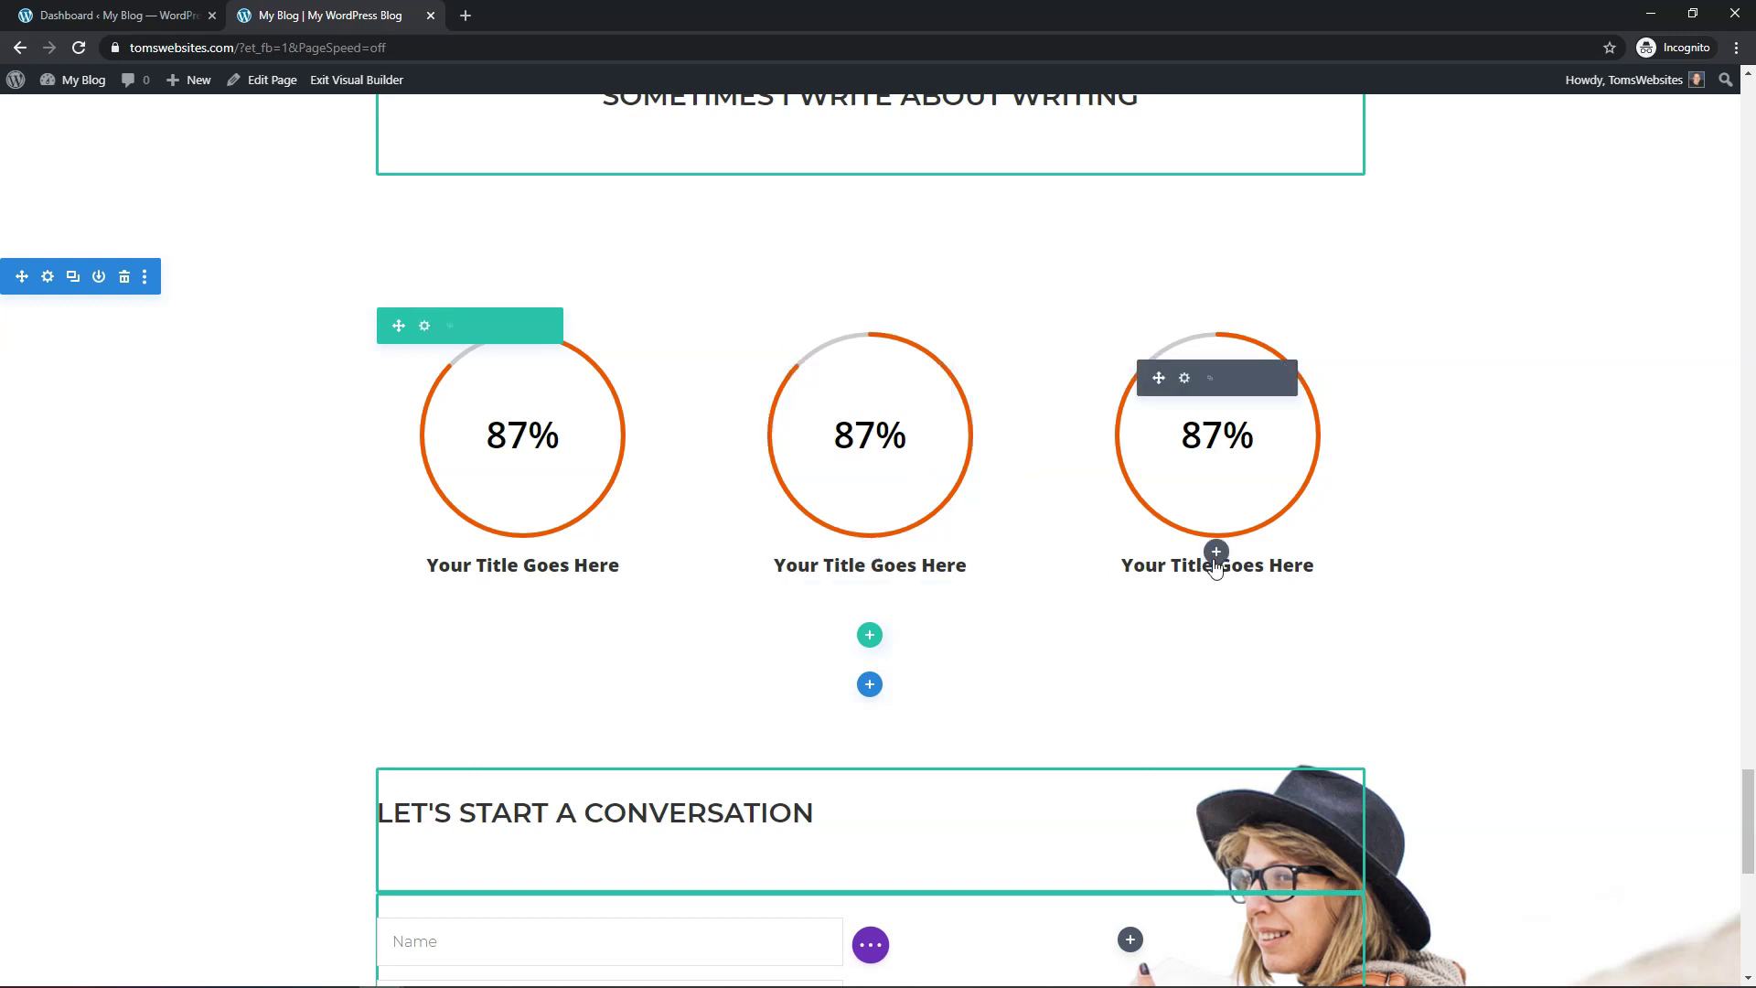
Change the middle circle counter's number from 87 to 97 and save it.
{"action": "left_click", "coordinate": [837, 379]}
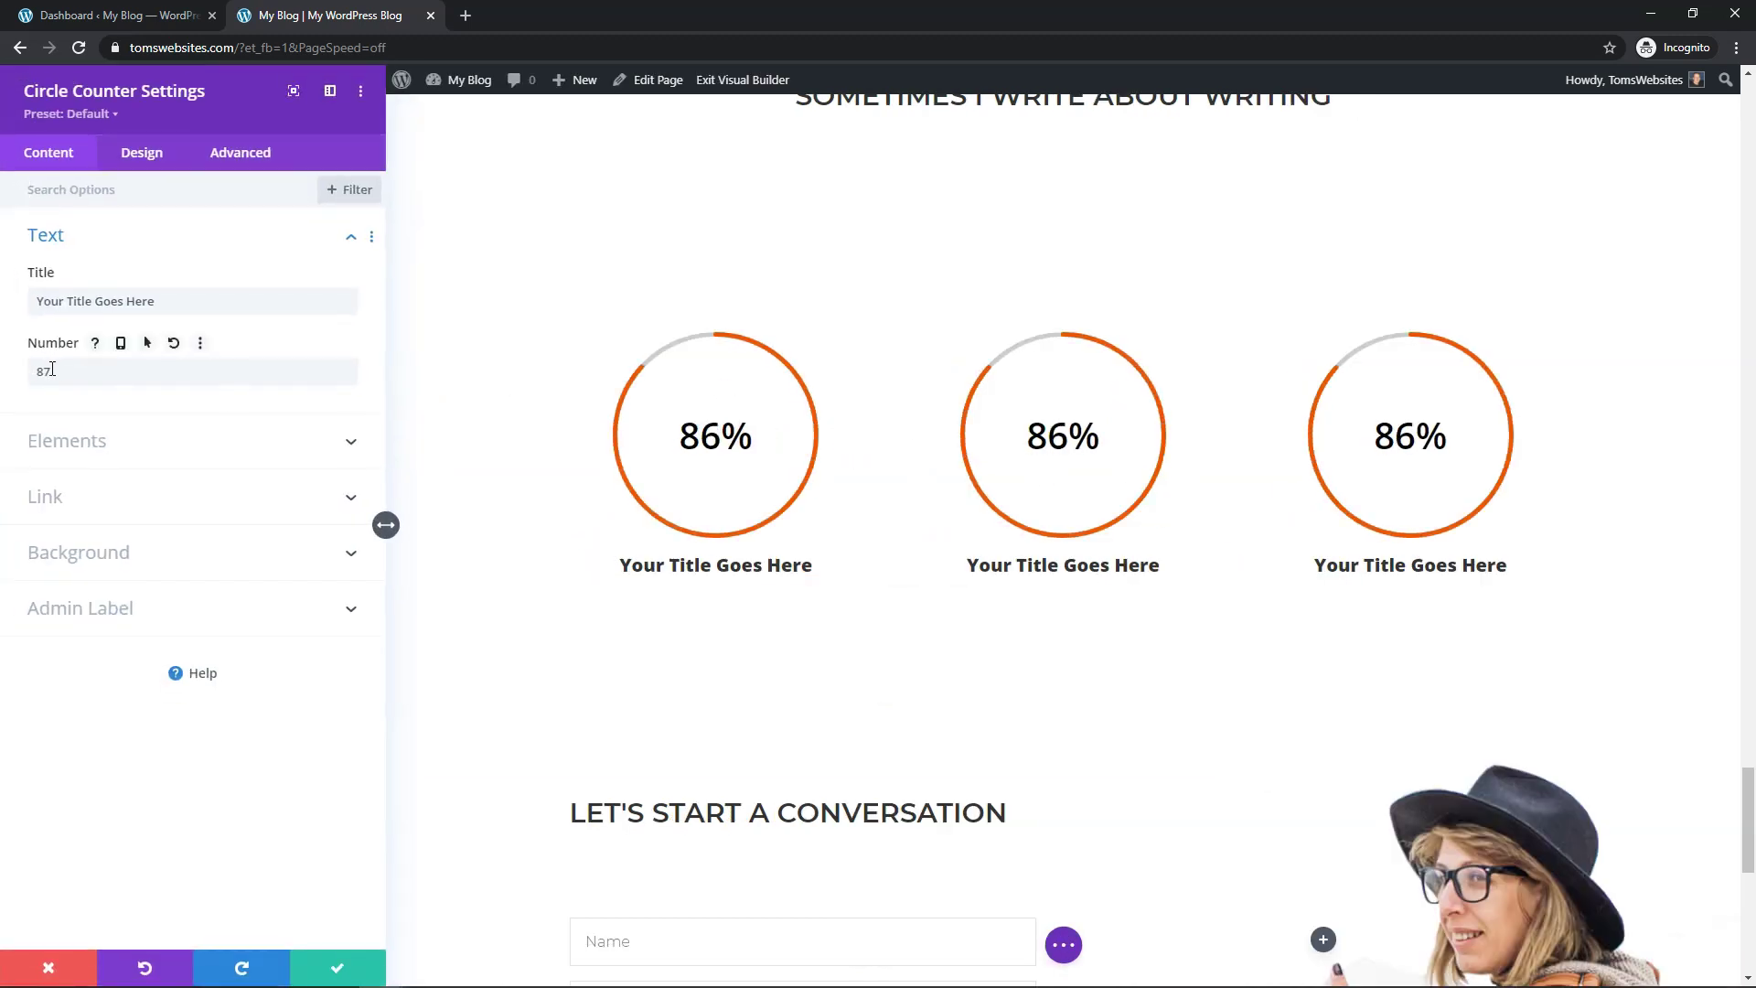
{"action": "left_click_drag", "start_coordinate": [52, 368], "coordinate": [32, 367]}
{"action": "type", "text": "97"}
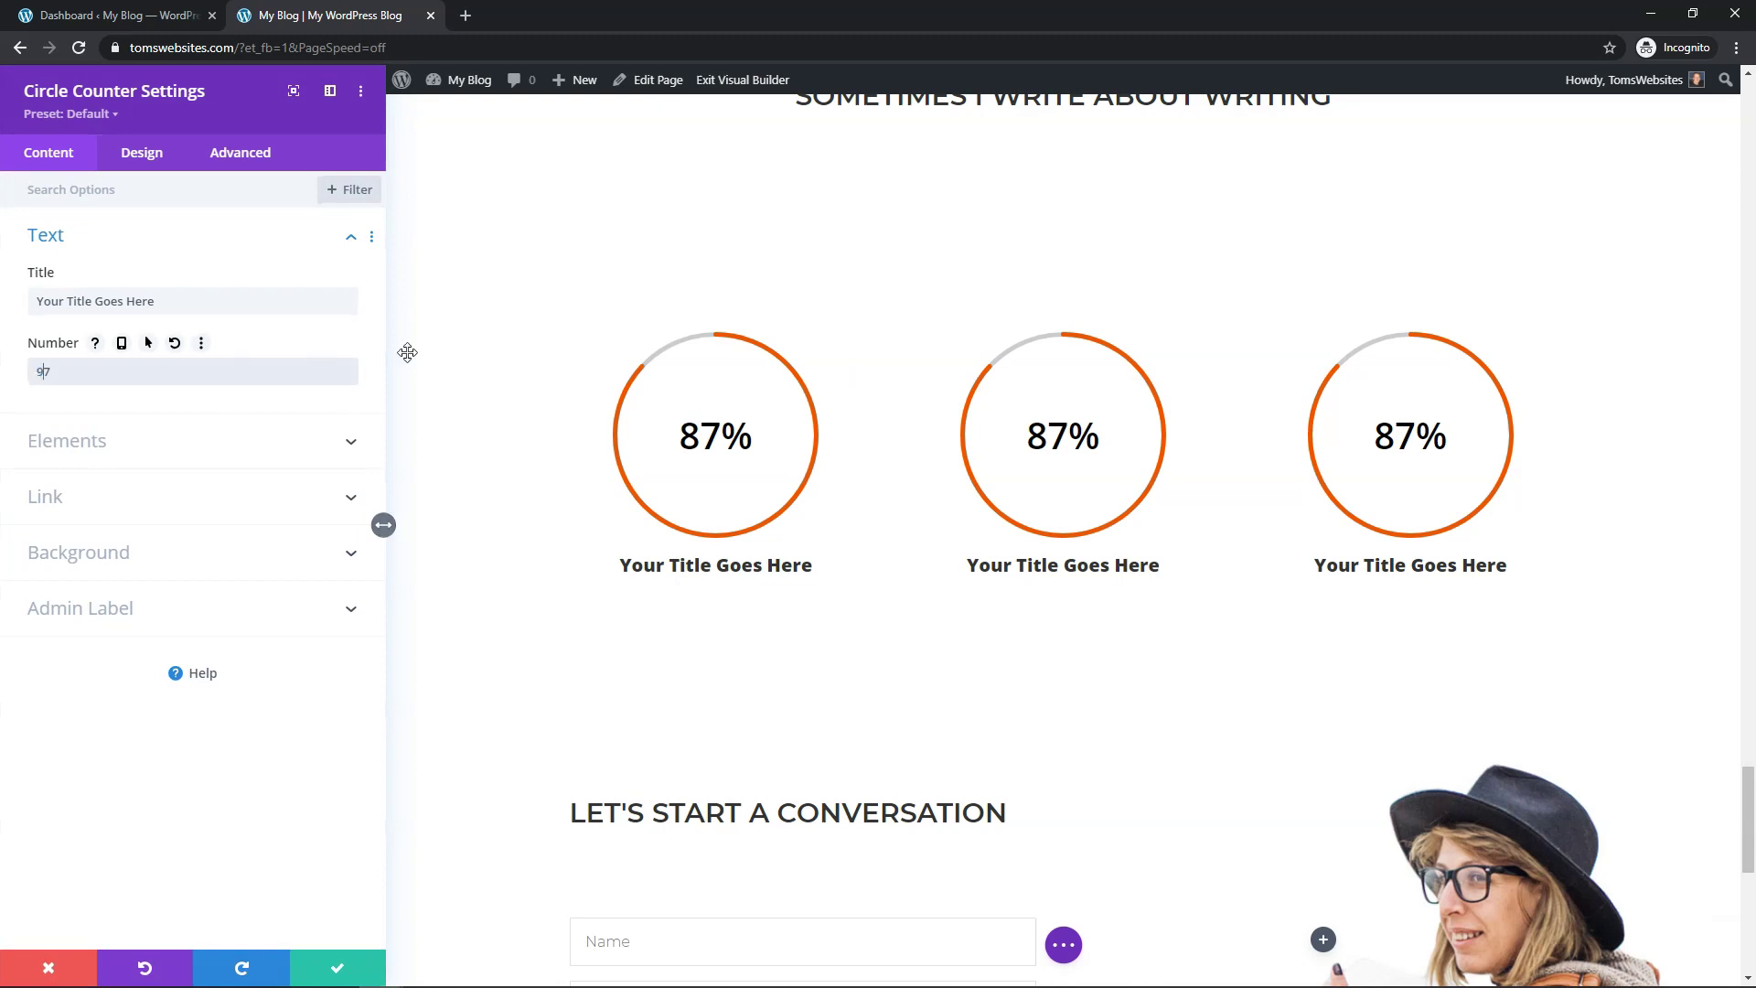
{"action": "left_click", "coordinate": [334, 967]}
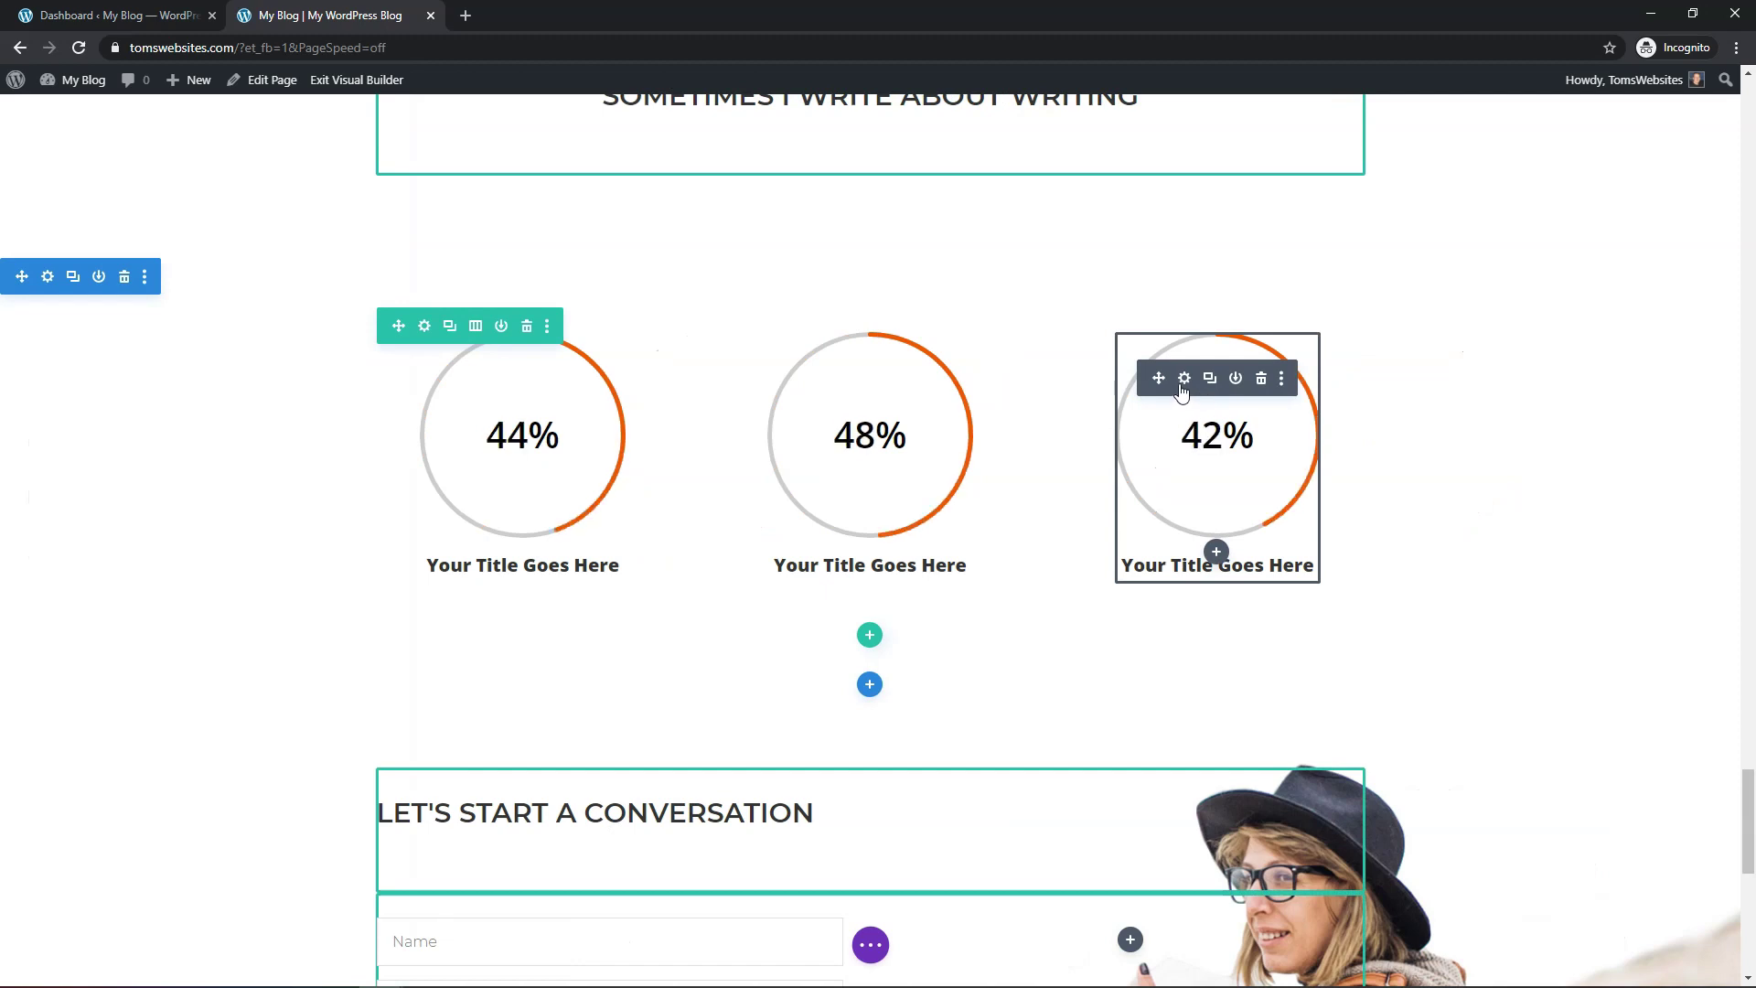
Change the right circle counter's number from 87 to 27 and save it.
{"action": "left_click", "coordinate": [1181, 379]}
{"action": "left_click_drag", "start_coordinate": [55, 365], "coordinate": [33, 365]}
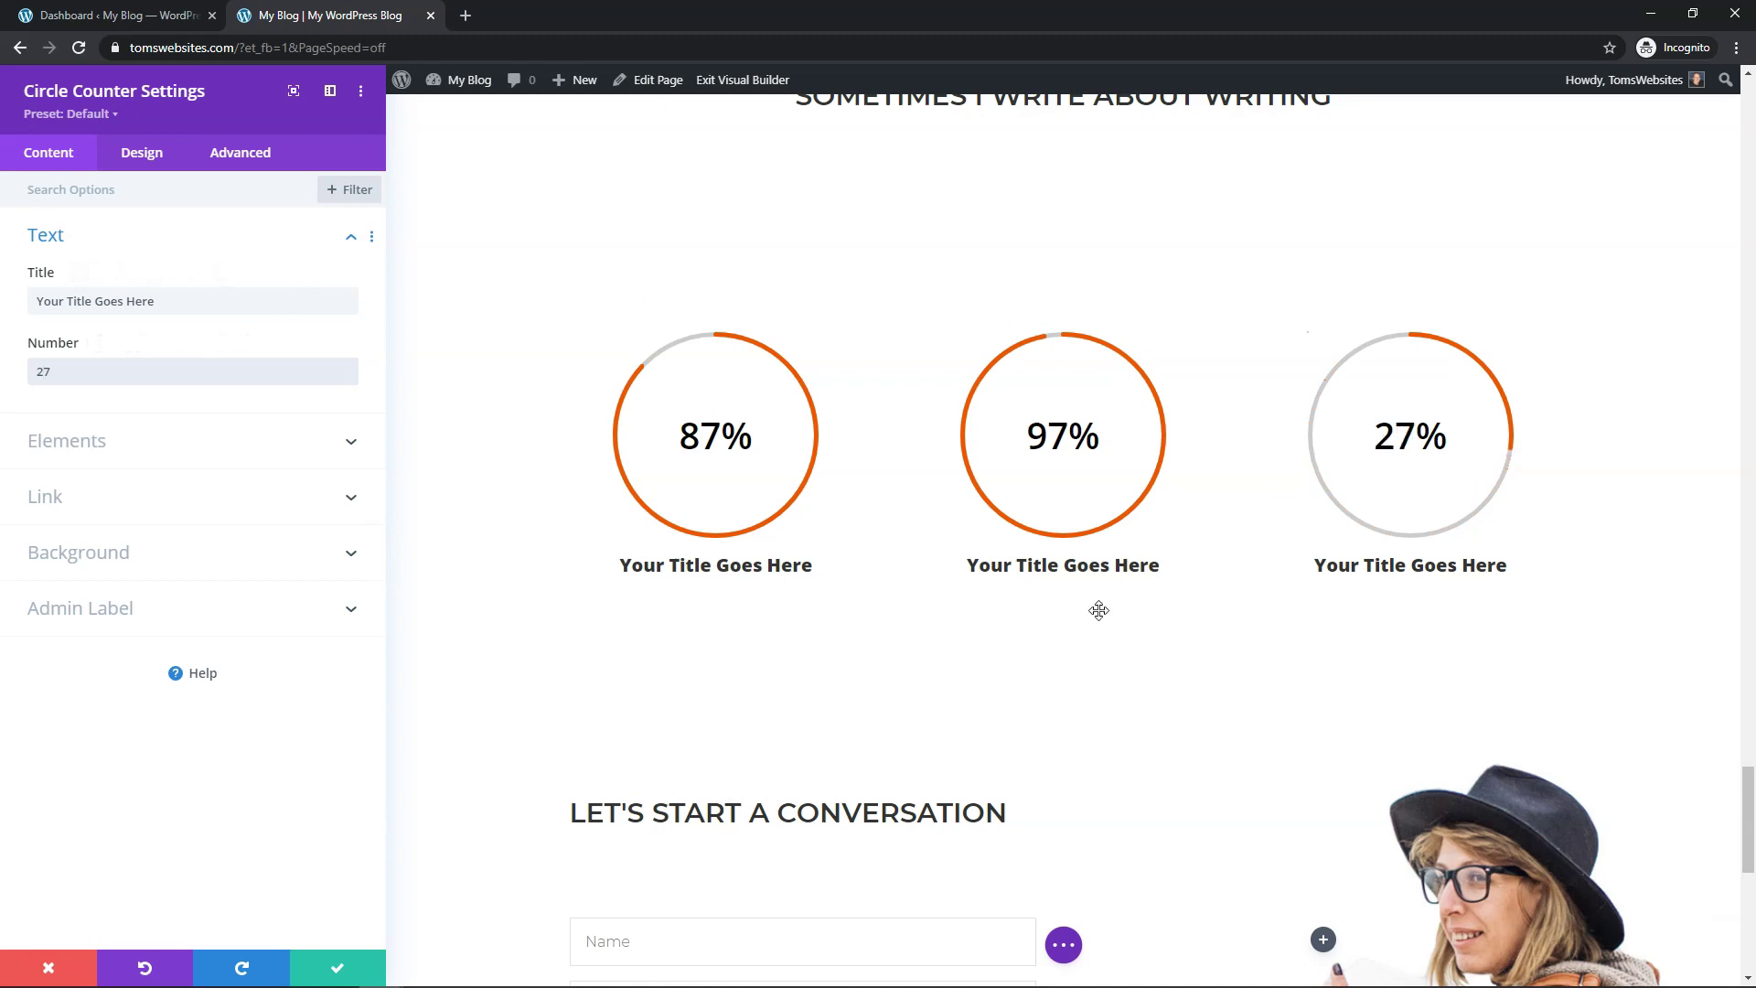
{"action": "left_click", "coordinate": [351, 965]}
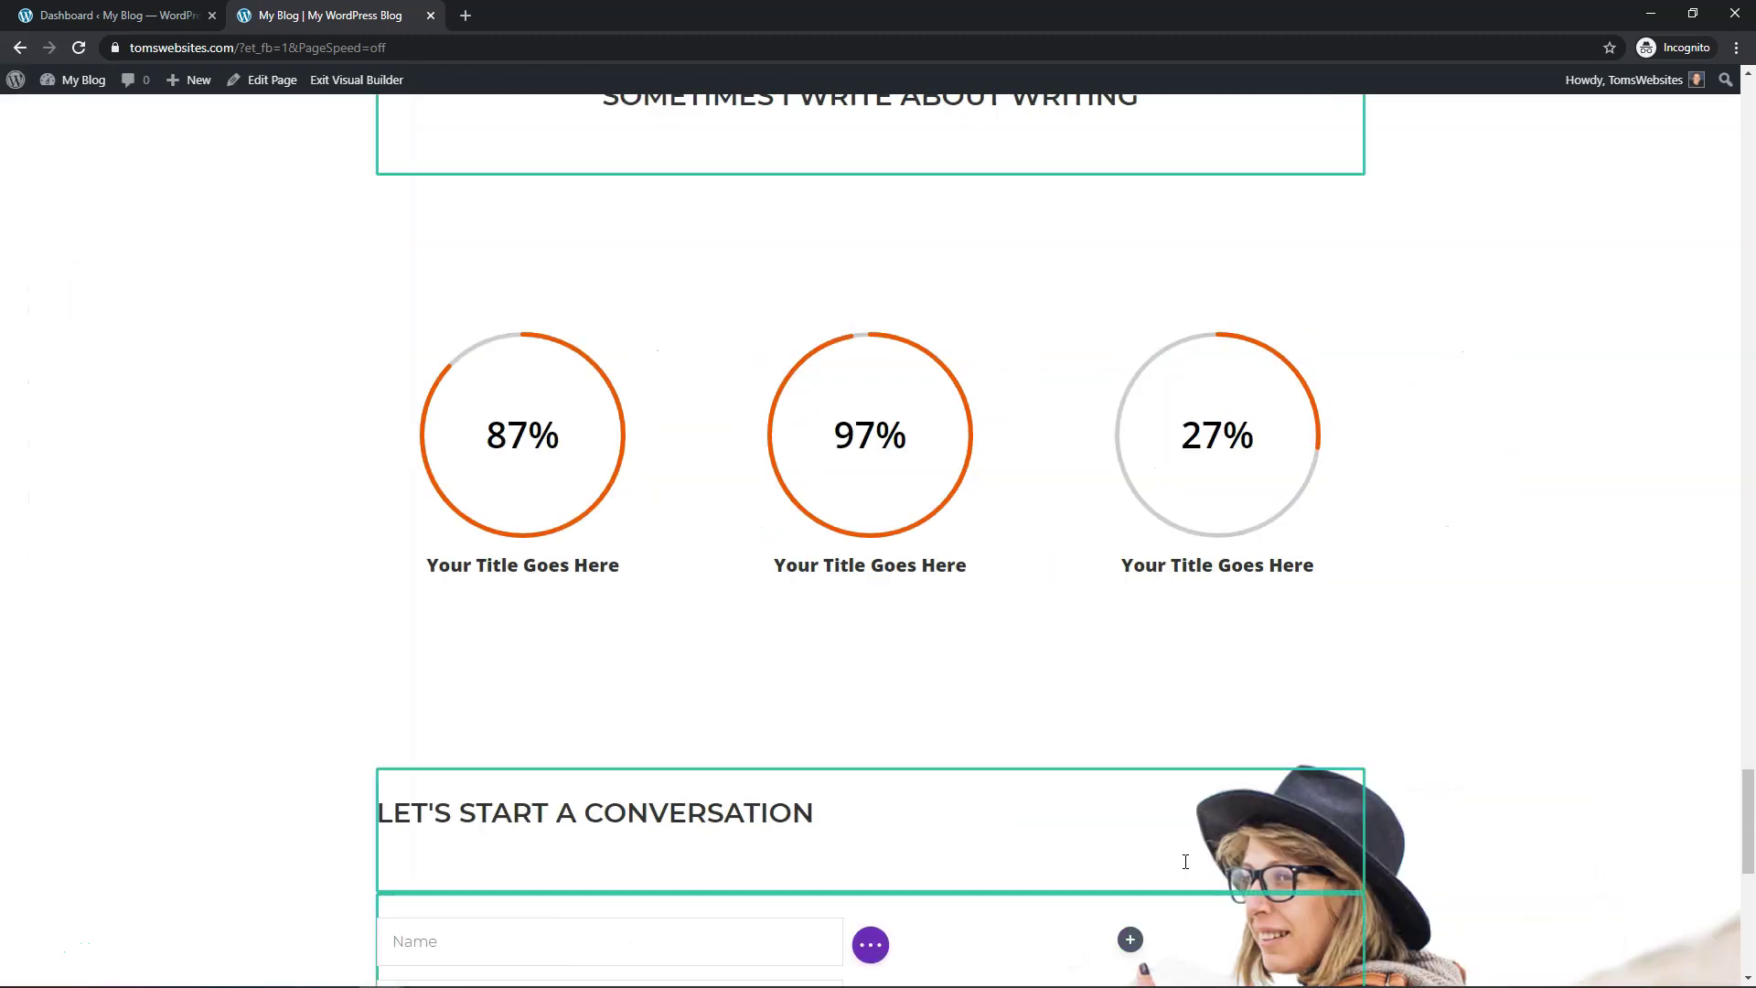
Save the Divi page with its three counters from the page actions menu.
{"action": "left_click", "coordinate": [876, 951]}
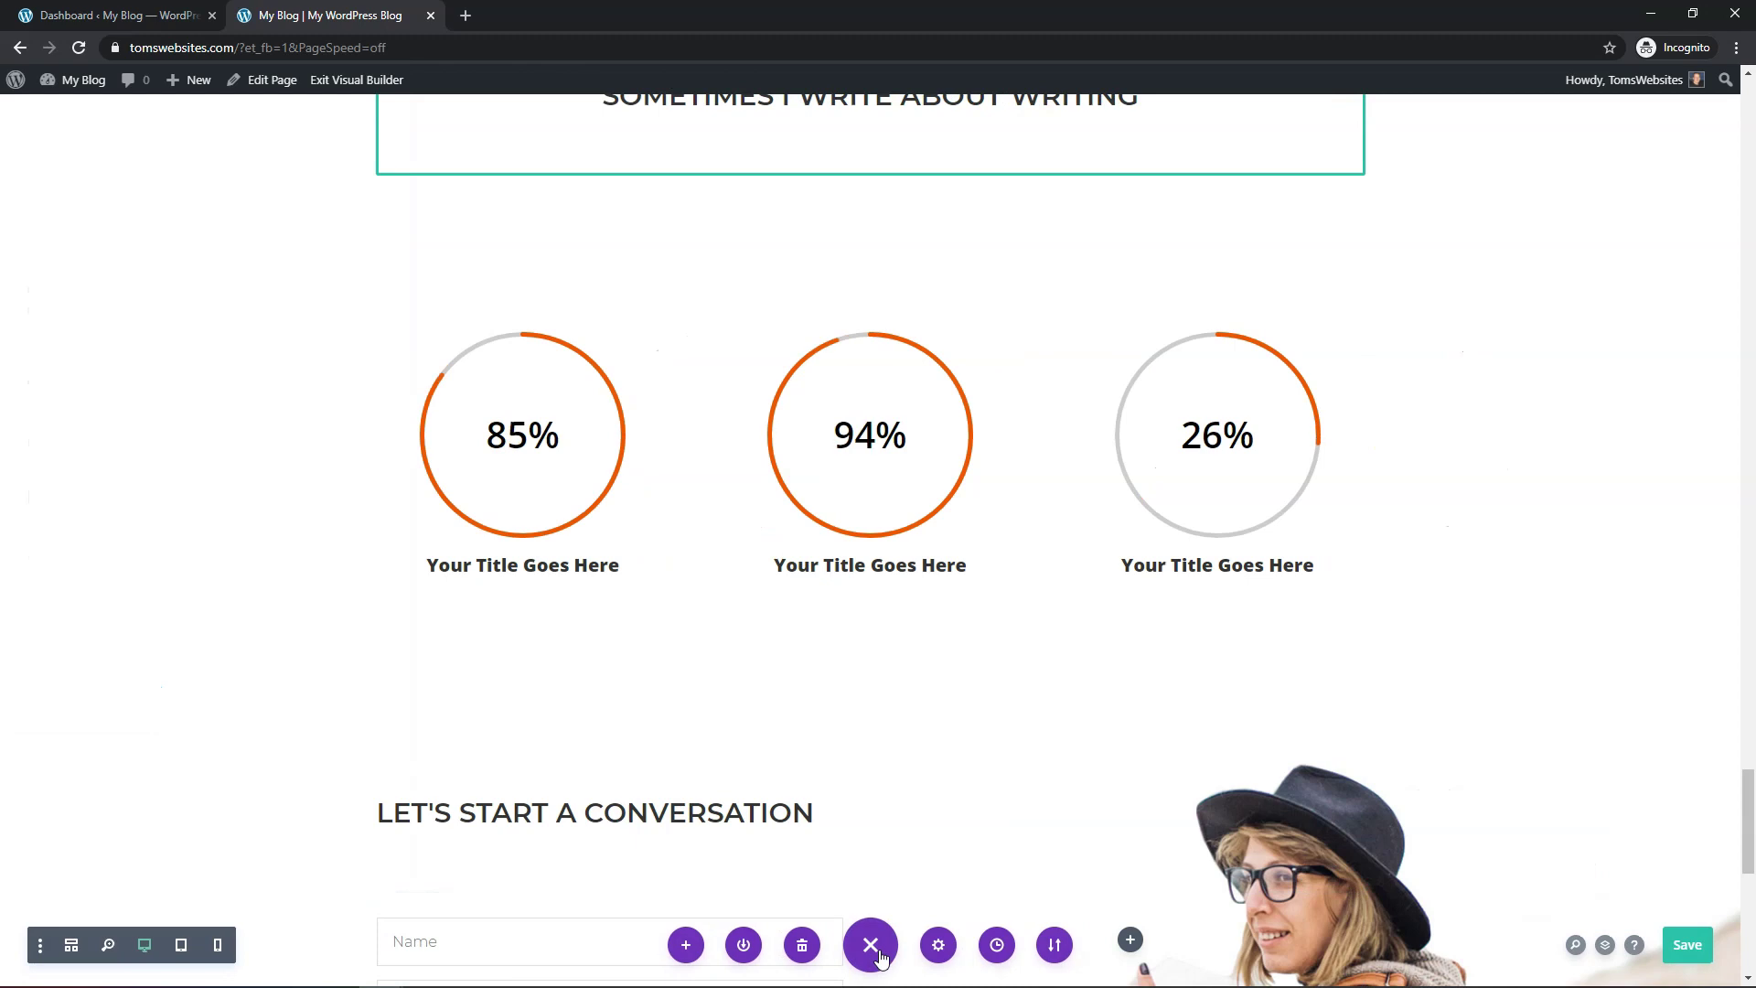
{"action": "left_click", "coordinate": [1683, 945]}
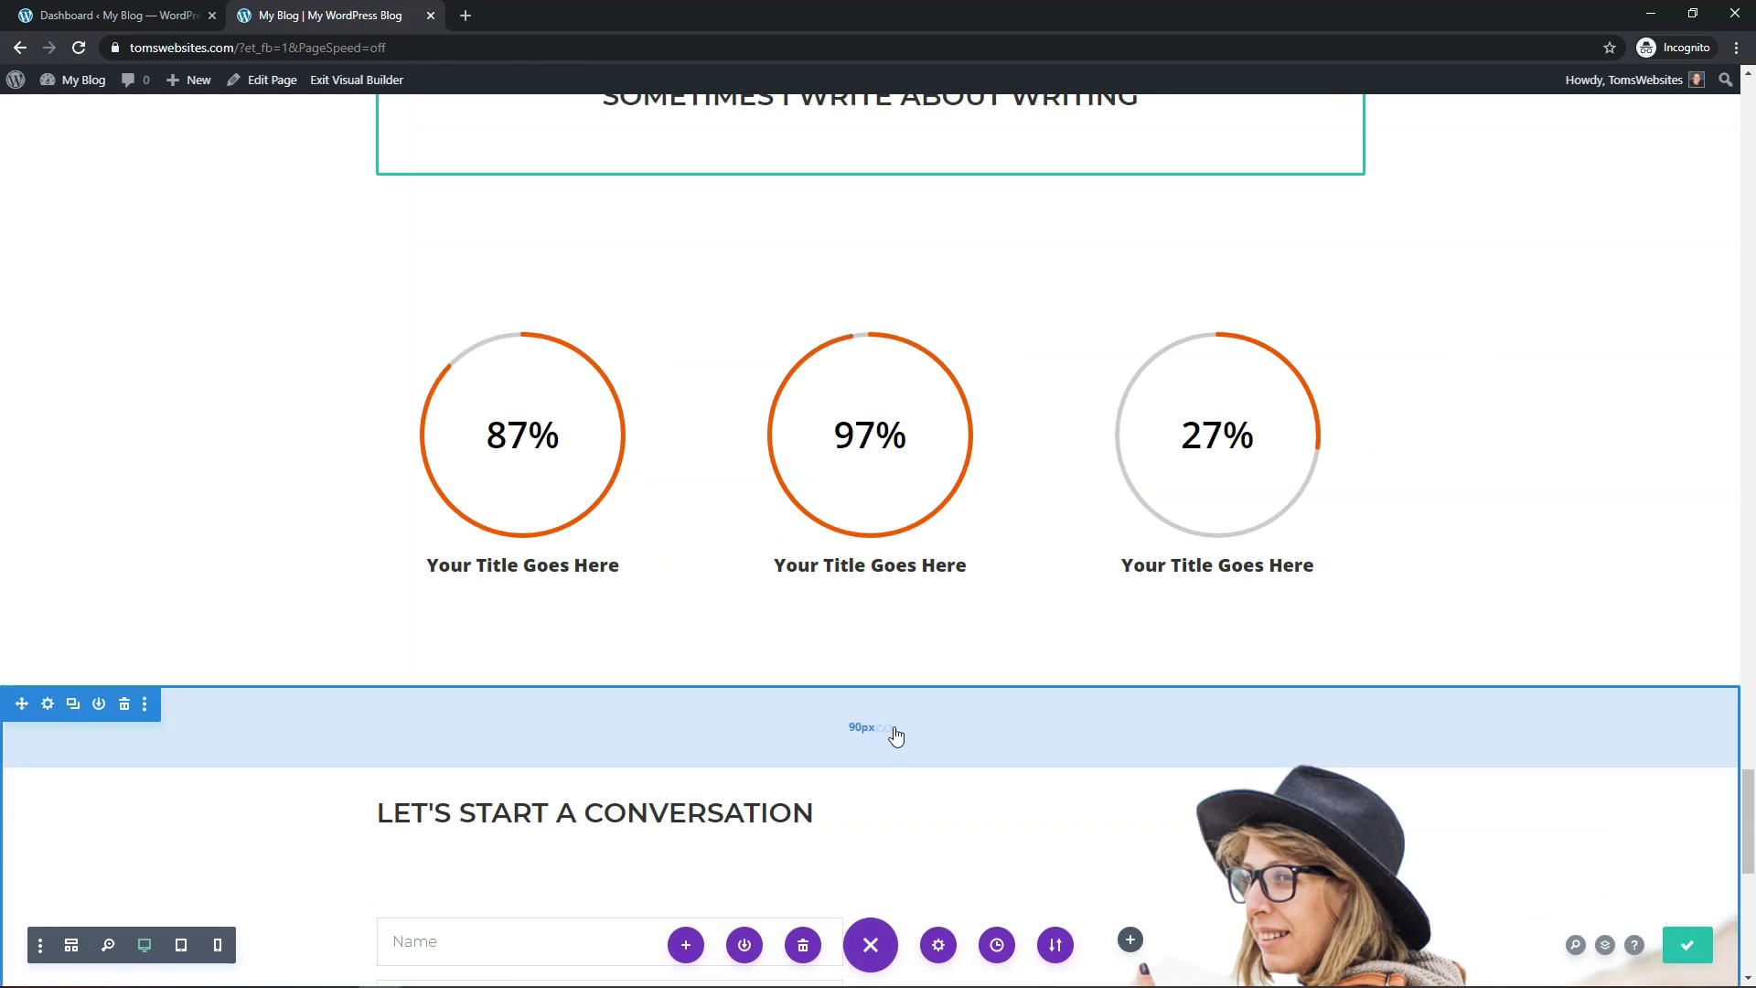
{"action": "scroll", "coordinate": [895, 733], "scroll_direction": "up", "scroll_amount": 1}
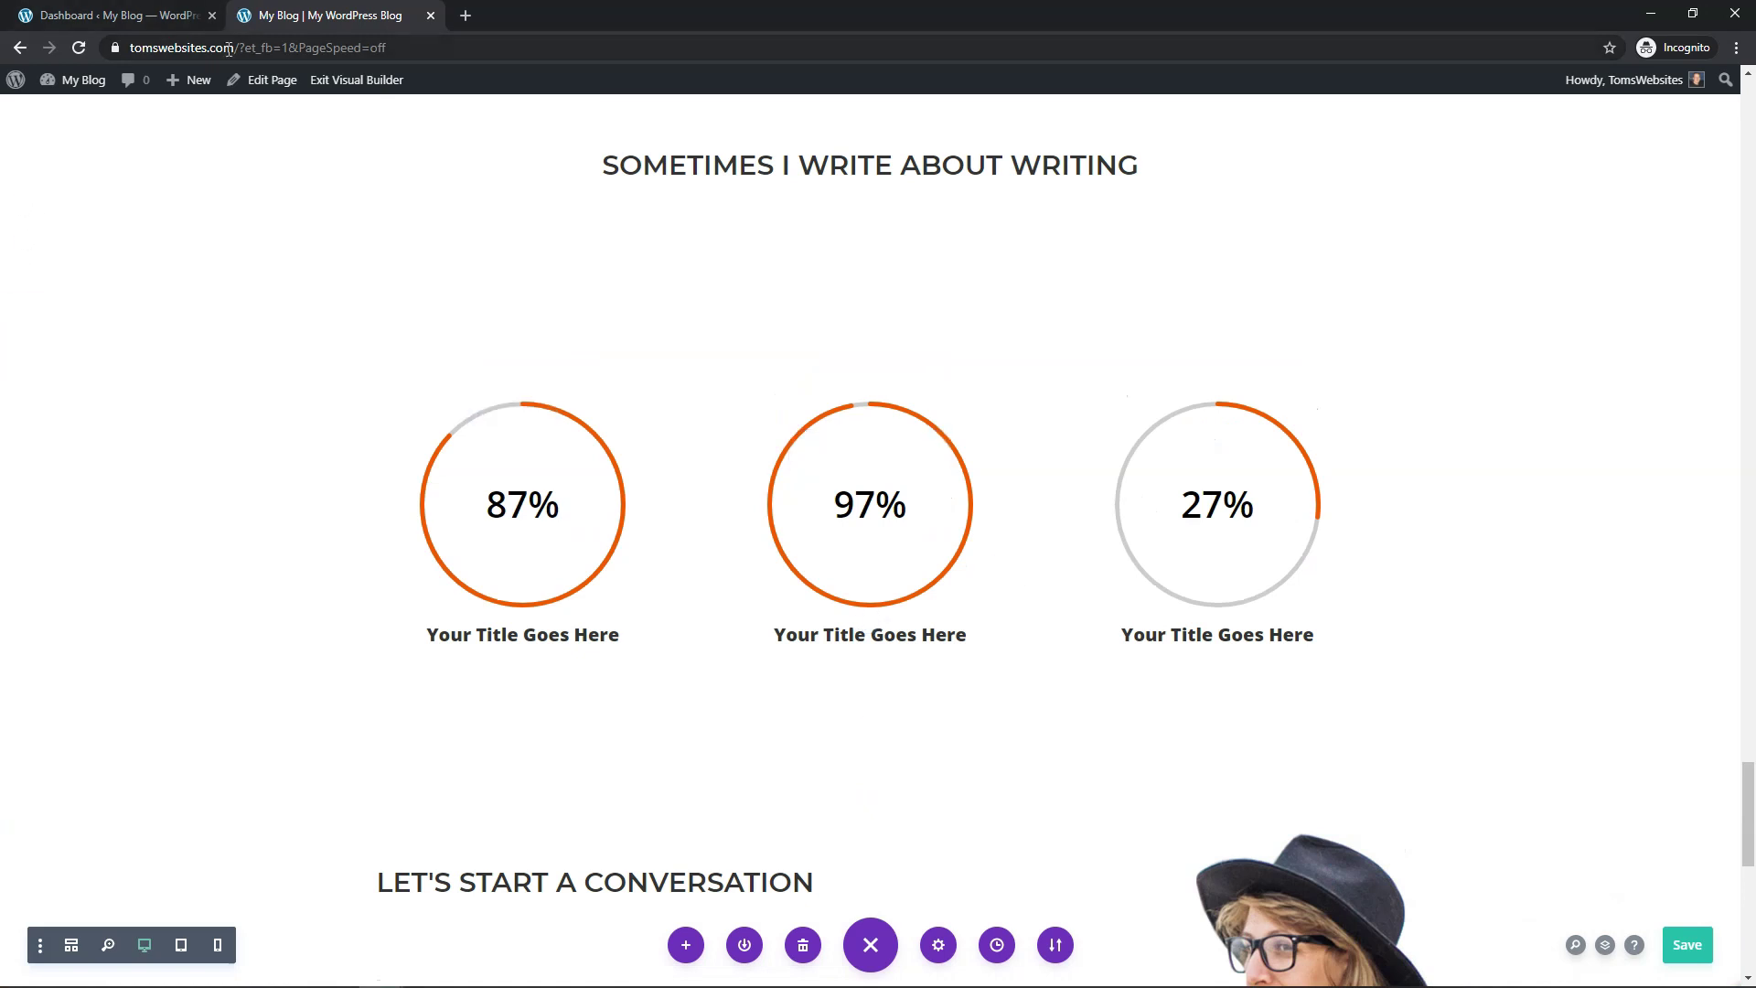
Copy the site's web address from the browser's address bar.
{"action": "left_click_drag", "start_coordinate": [234, 48], "coordinate": [128, 48]}
{"action": "right_click", "coordinate": [151, 45]}
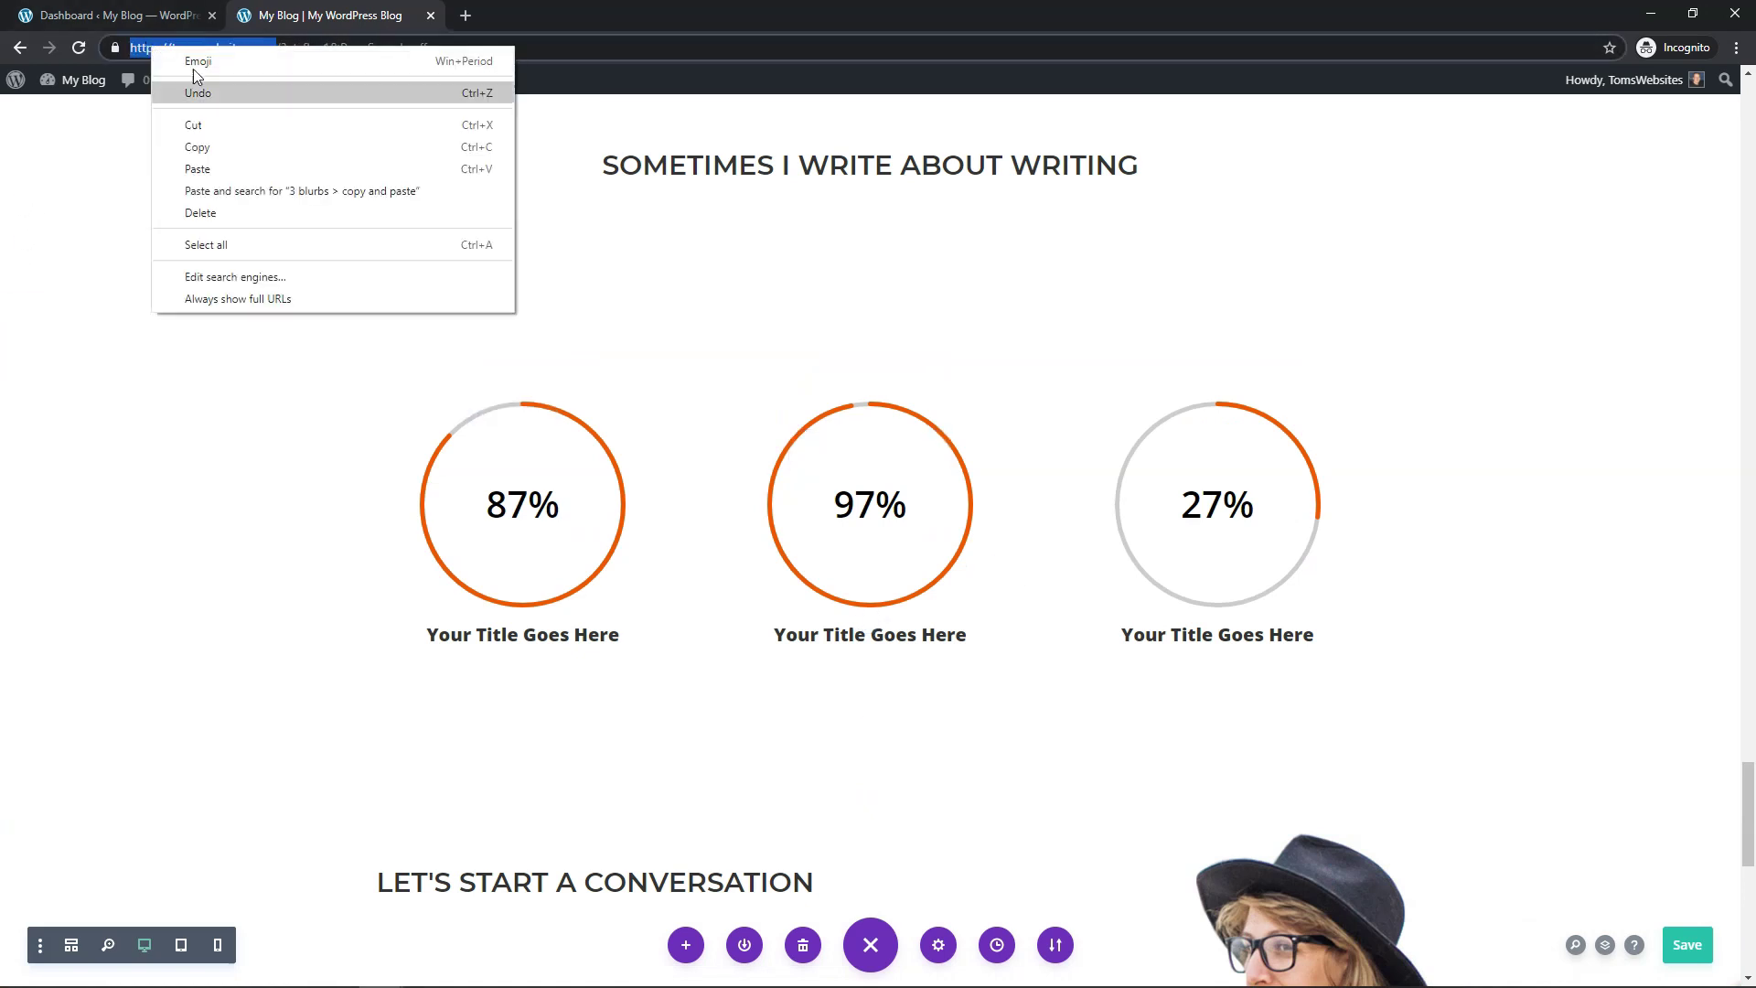
{"action": "left_click", "coordinate": [212, 142]}
Load the copied tomswebsites.com address in a new incognito tab.
{"action": "key", "text": "ctrl+t"}
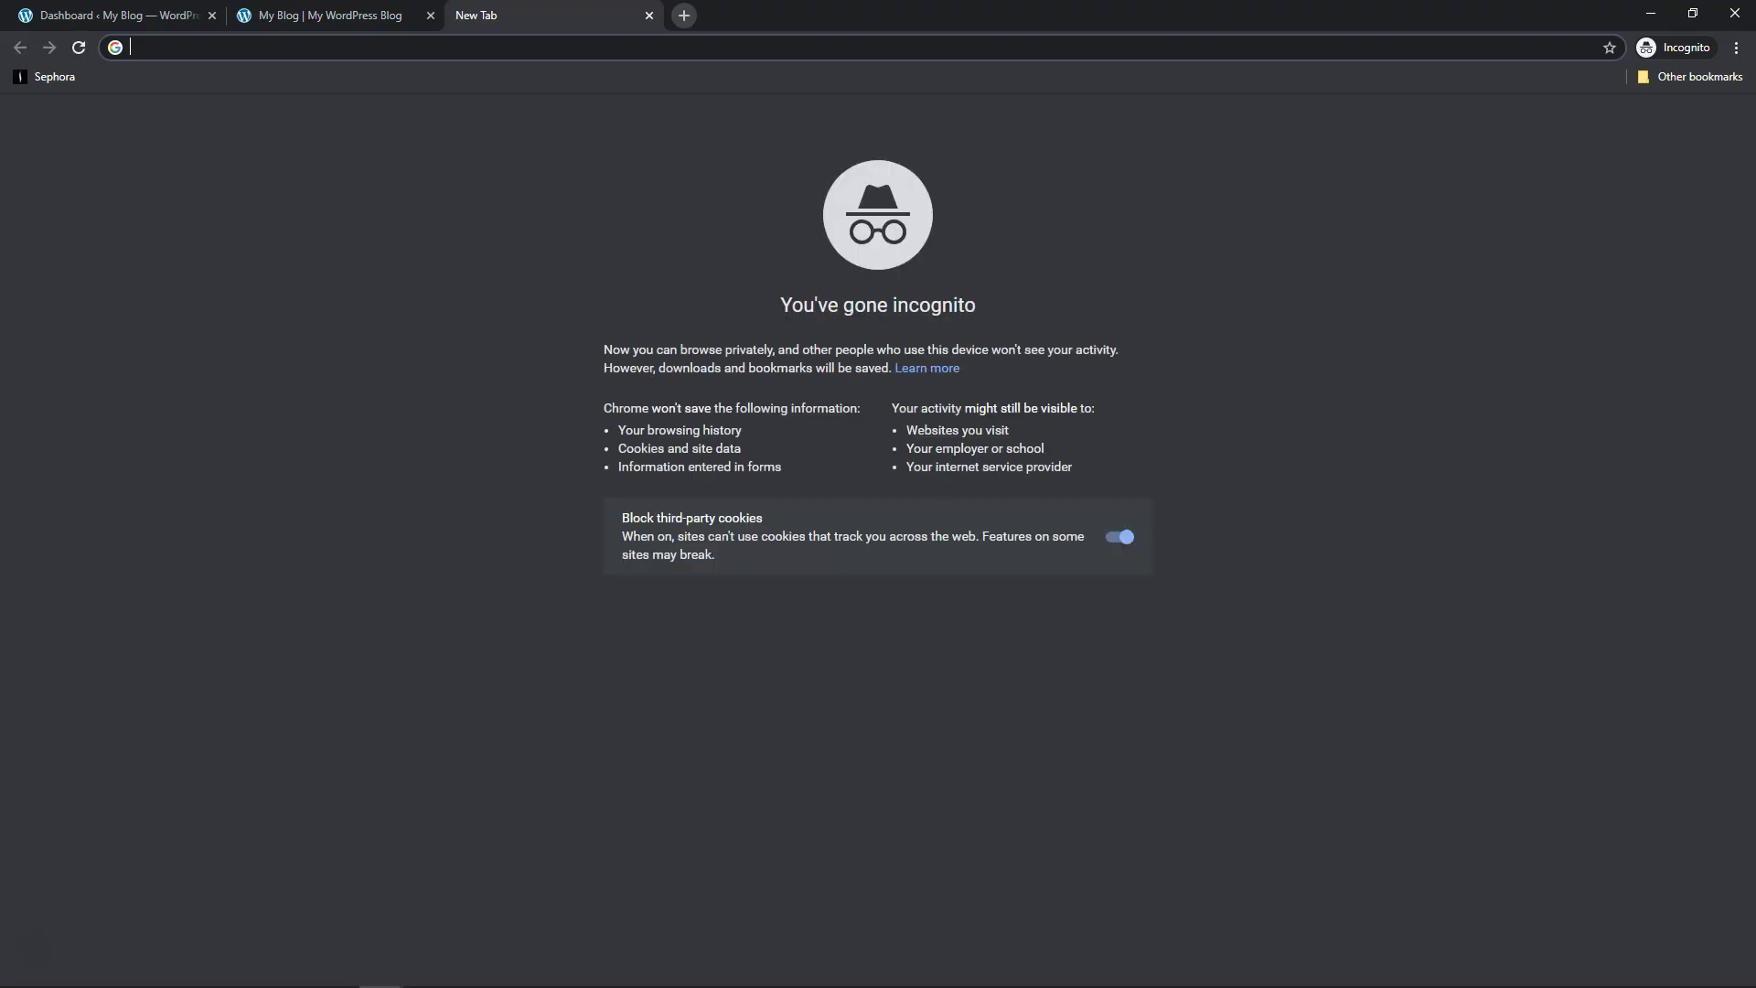
{"action": "key", "text": "ctrl+v"}
{"action": "key", "text": "Return"}
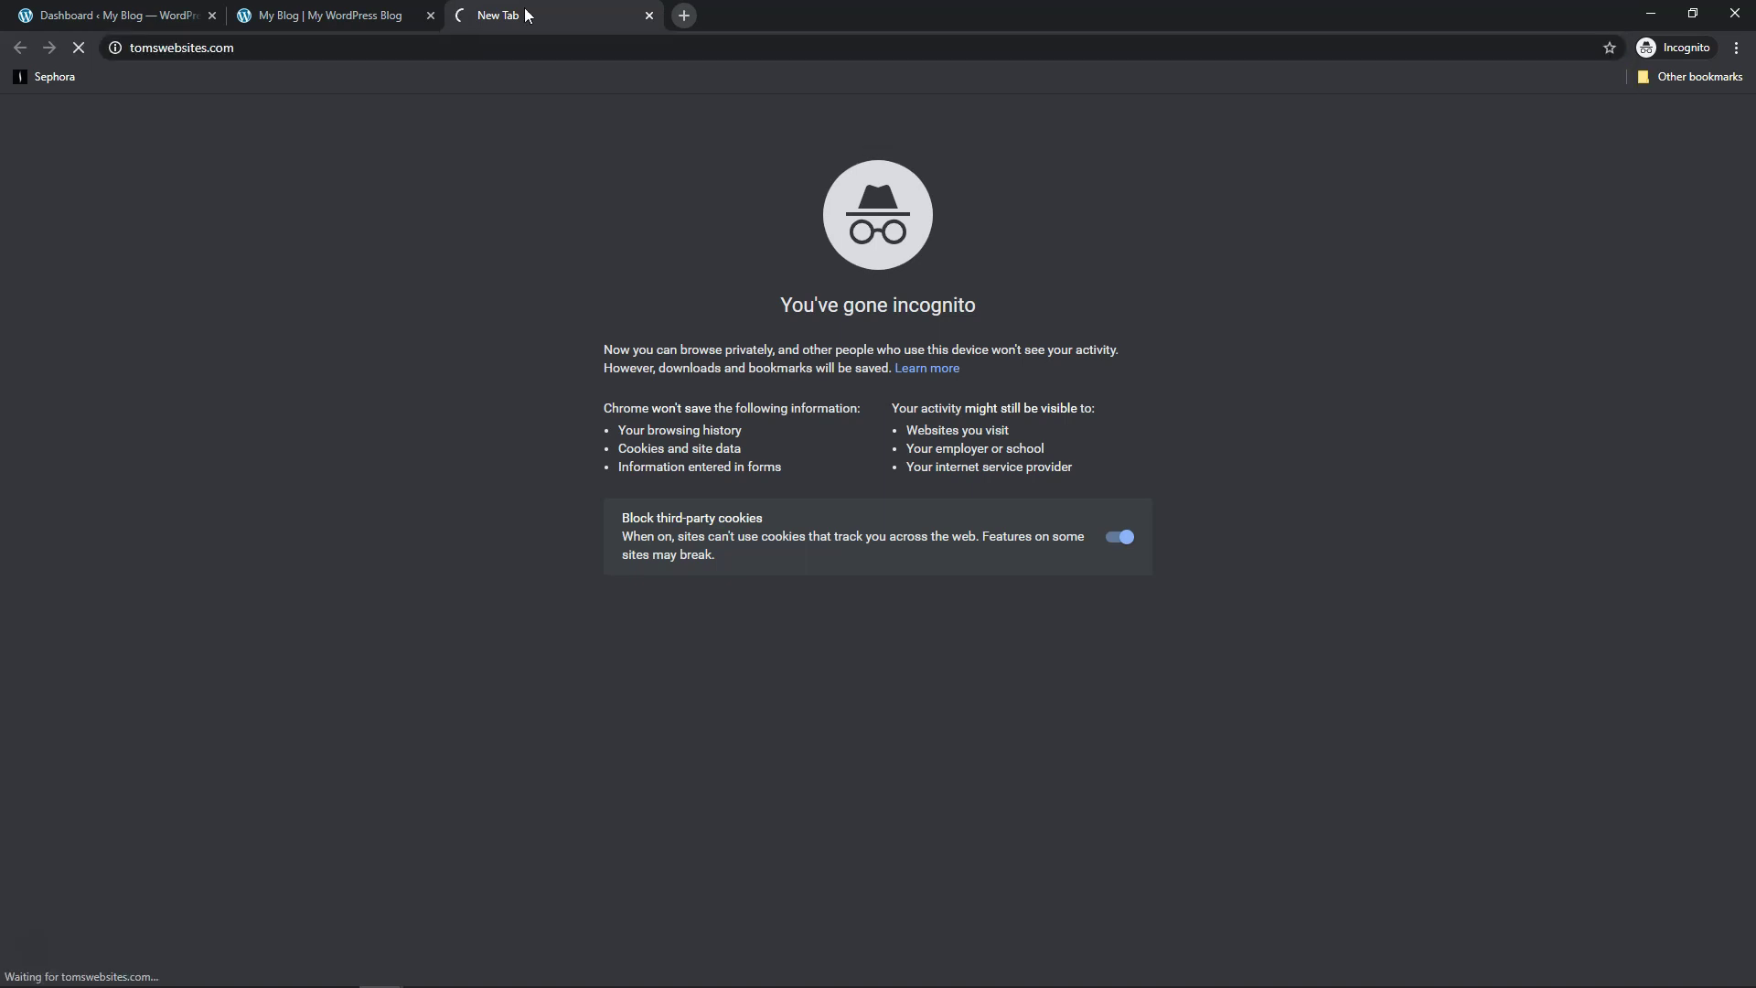